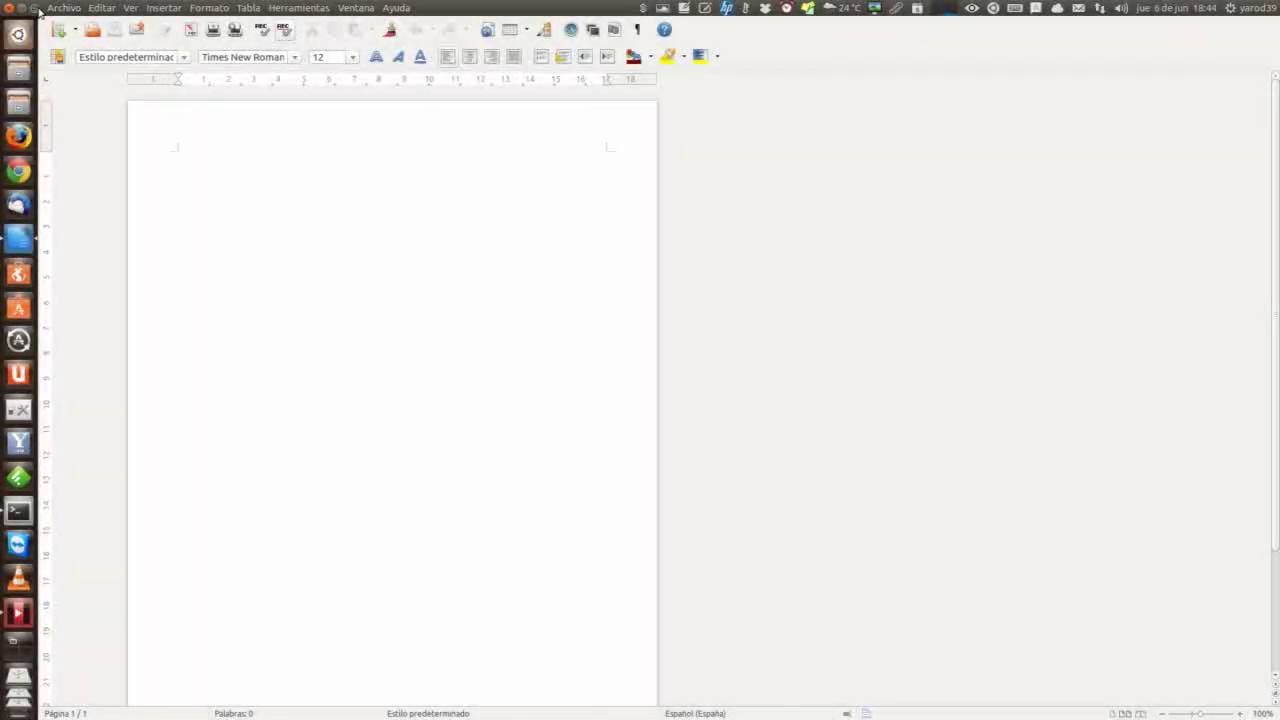
# Unmaximize the blank Writer document into a smaller floating window.
pyautogui.click(33, 8)
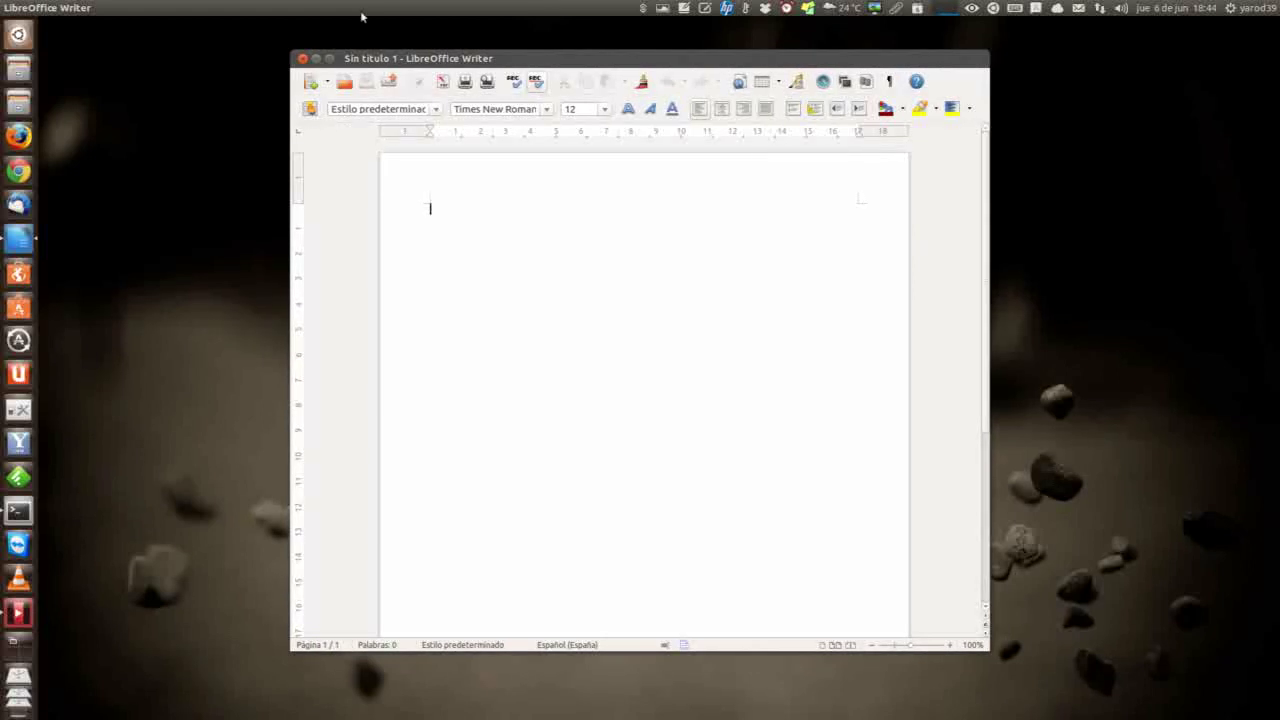
# Maximize the Writer window to full screen and open the Archivo menu.
pyautogui.click(330, 59)
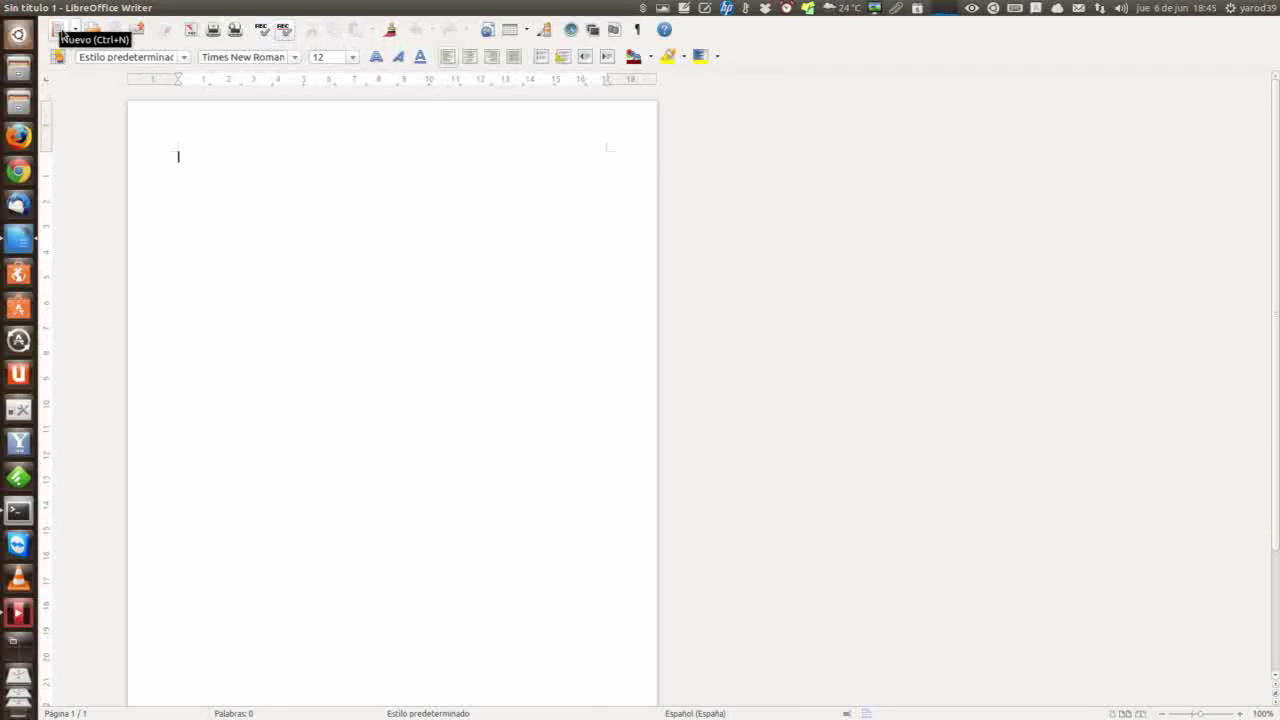
pyautogui.click(70, 9)
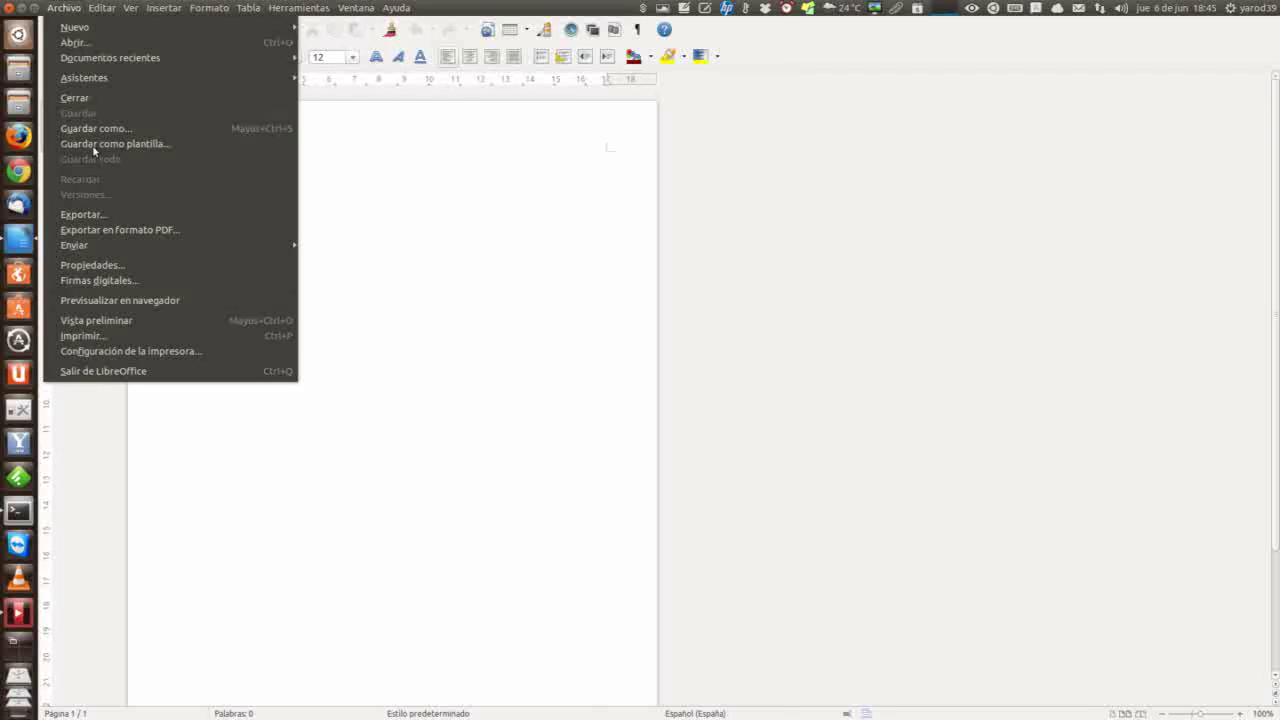
# Browse the Editar, Ver, Insertar and Formato menus in the menu bar.
pyautogui.moveTo(103, 9)
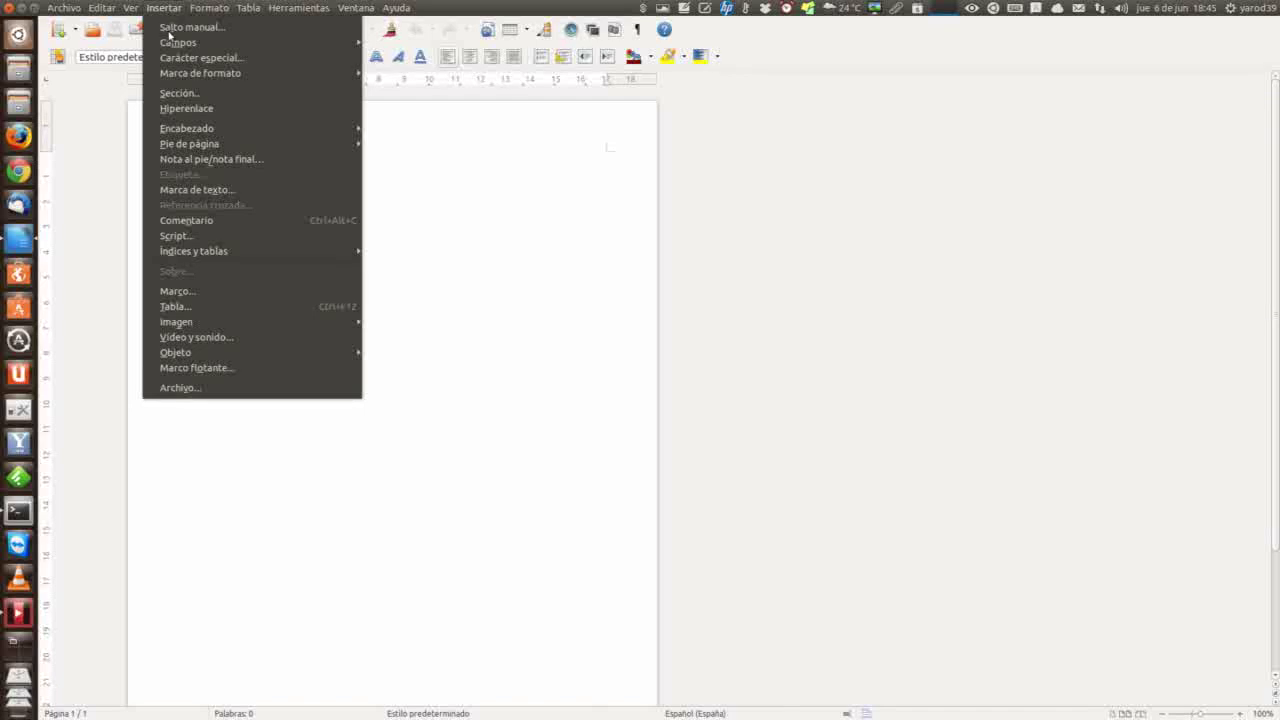
pyautogui.moveTo(186, 148)
pyautogui.moveTo(216, 7)
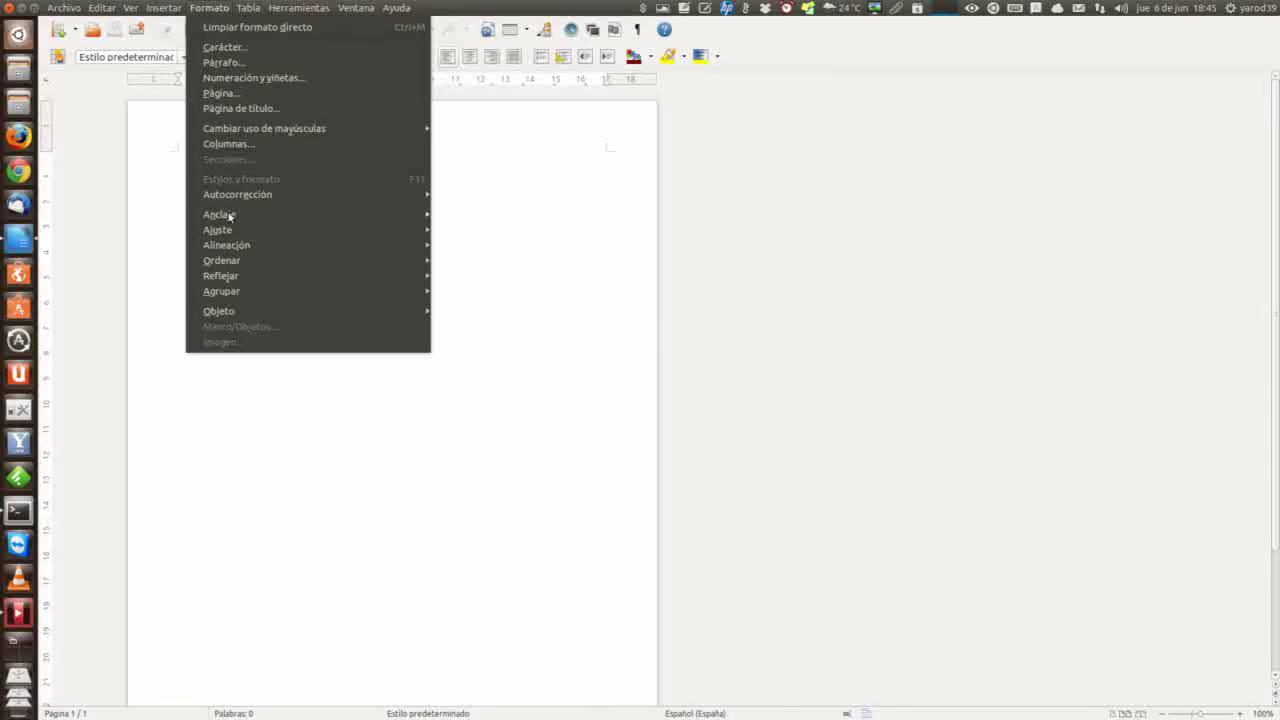
# Browse the Tabla, Herramientas, Ventana and Ayuda menus, then dismiss the menu on the page.
pyautogui.moveTo(231, 197)
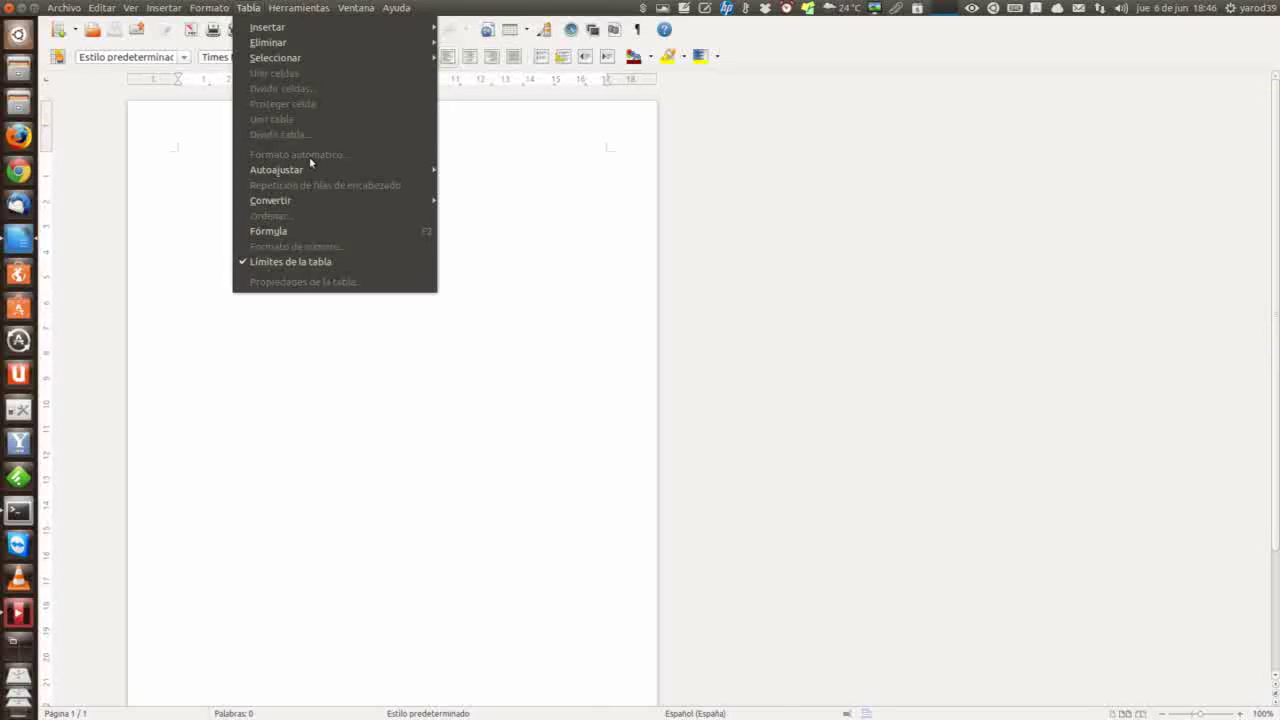
pyautogui.moveTo(299, 9)
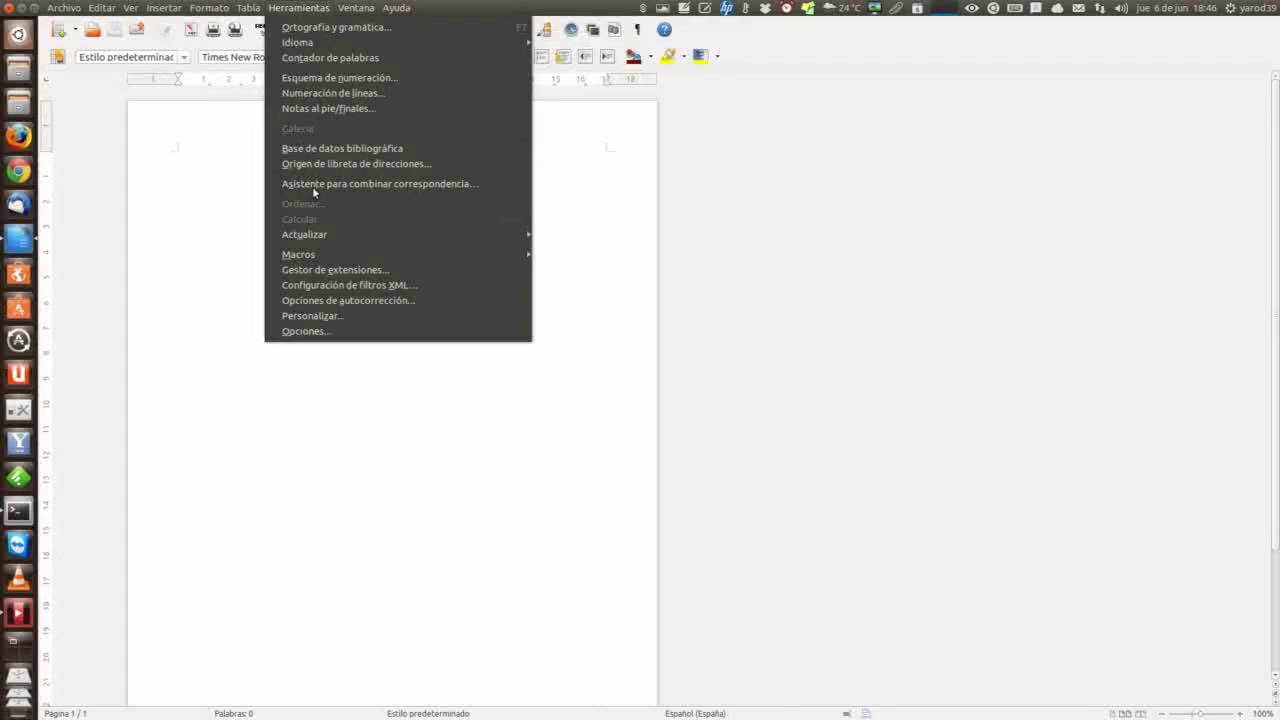
pyautogui.moveTo(346, 9)
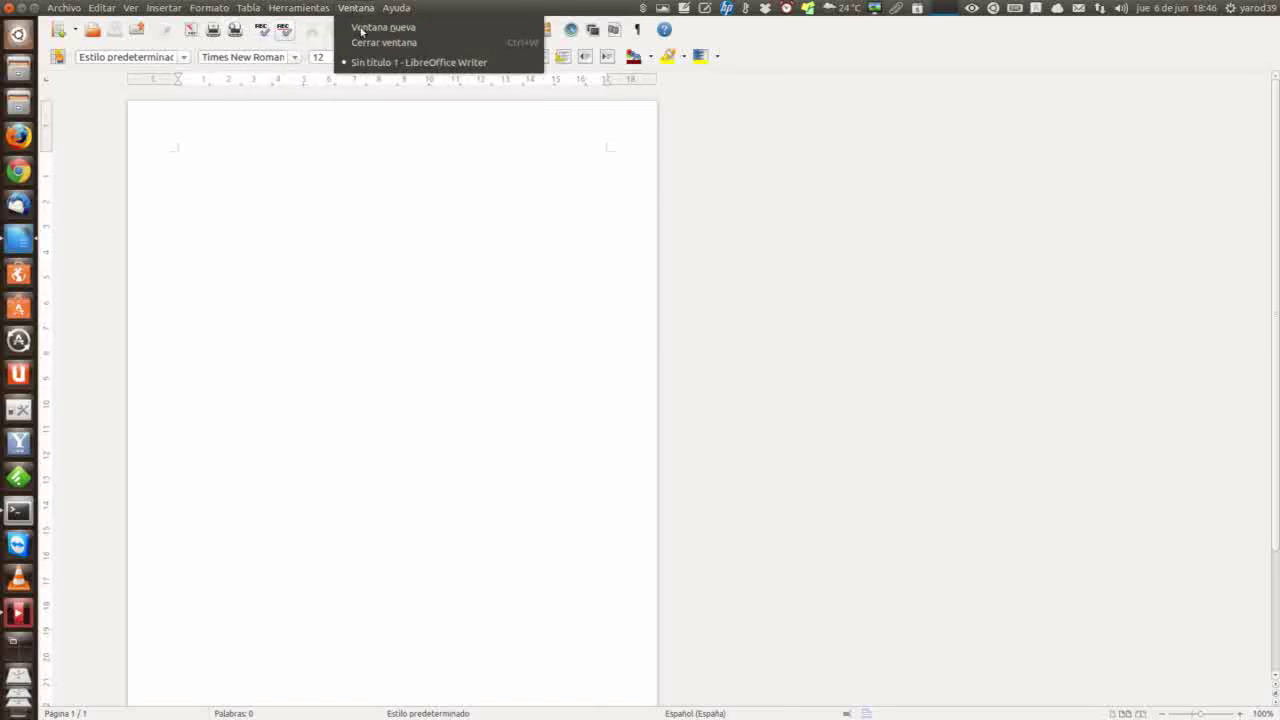
pyautogui.moveTo(399, 6)
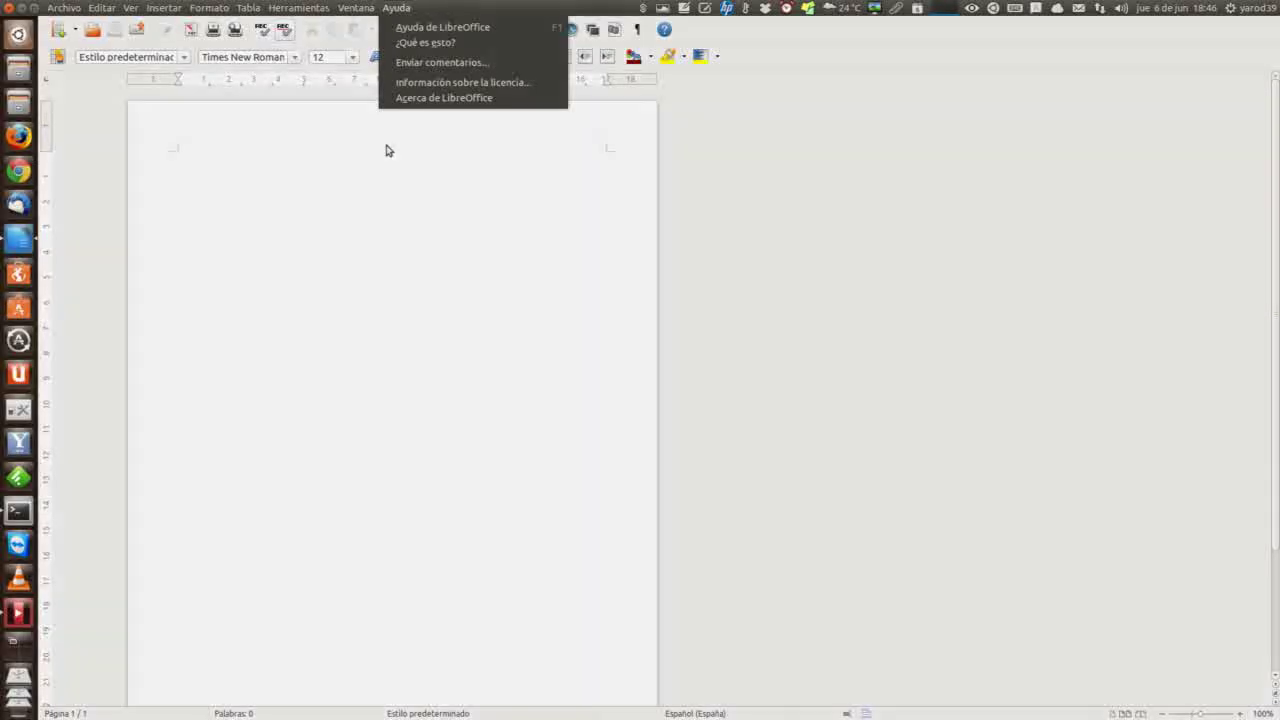
pyautogui.click(386, 148)
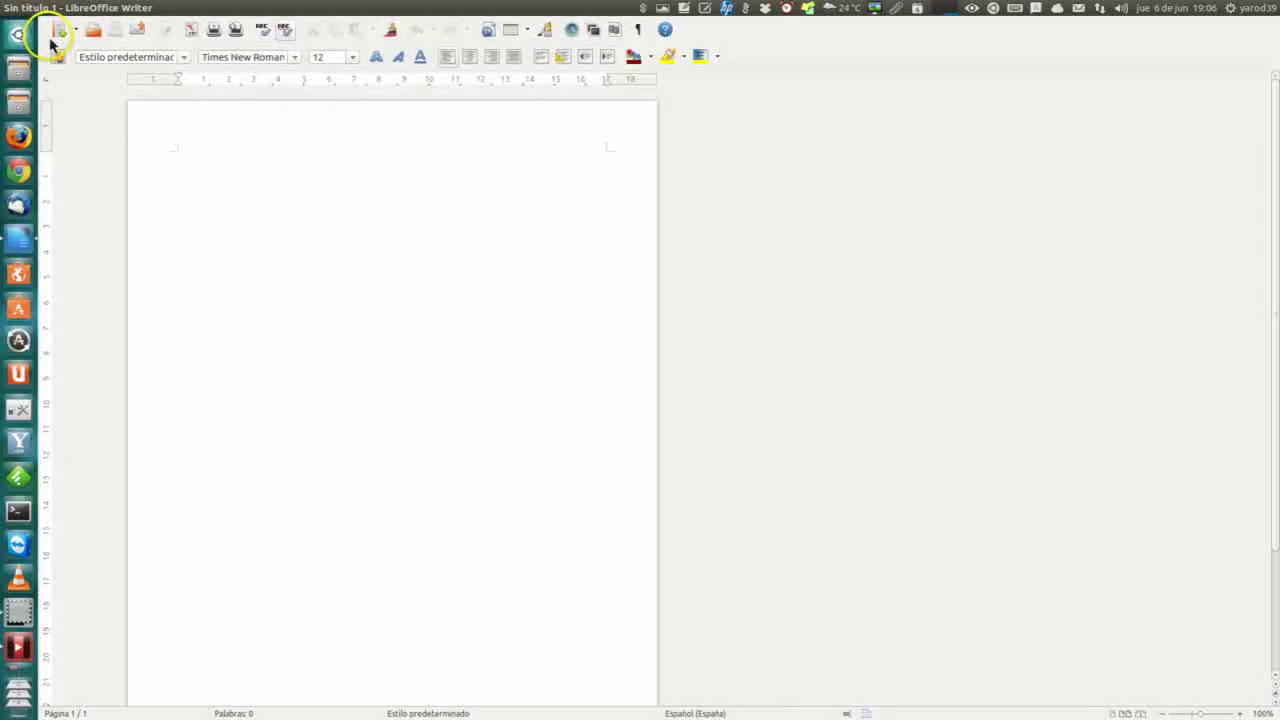
pyautogui.moveTo(45, 32); pyautogui.dragTo(49, 102)
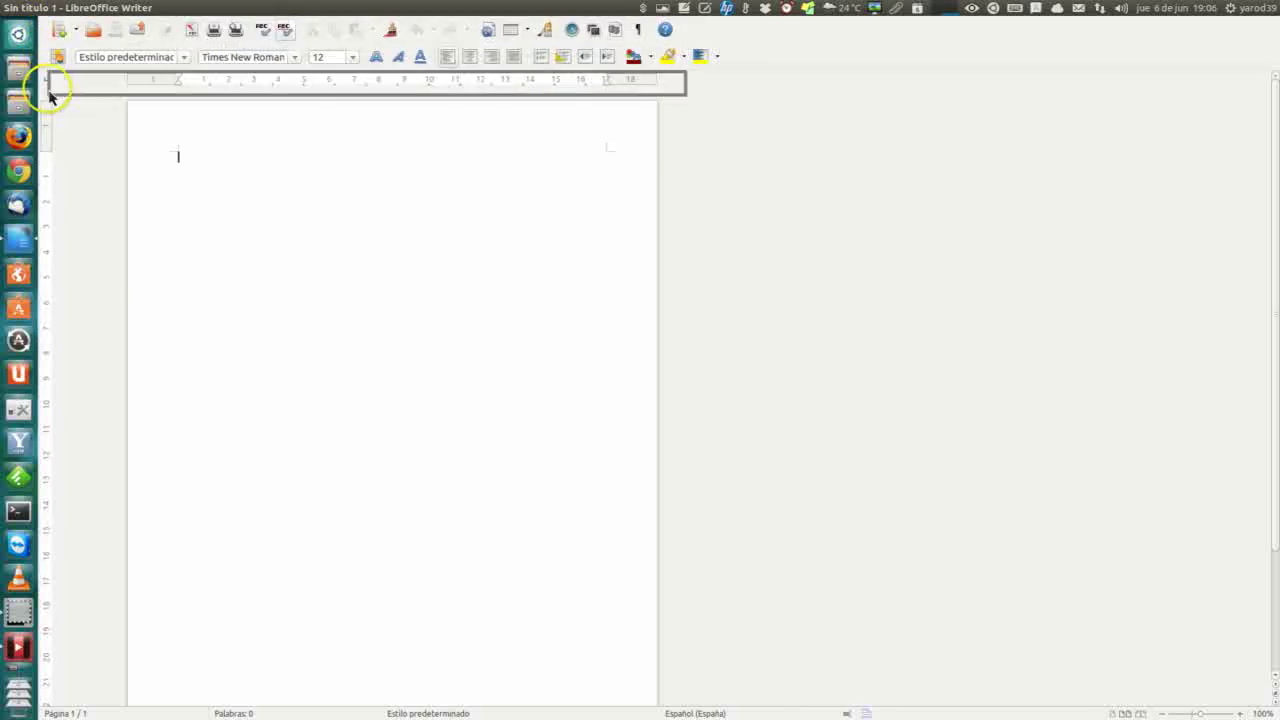
pyautogui.moveTo(49, 80)
pyautogui.mouseDown()
pyautogui.moveTo(335, 103)
pyautogui.moveTo(514, 162)
pyautogui.moveTo(171, 14)
pyautogui.mouseUp()
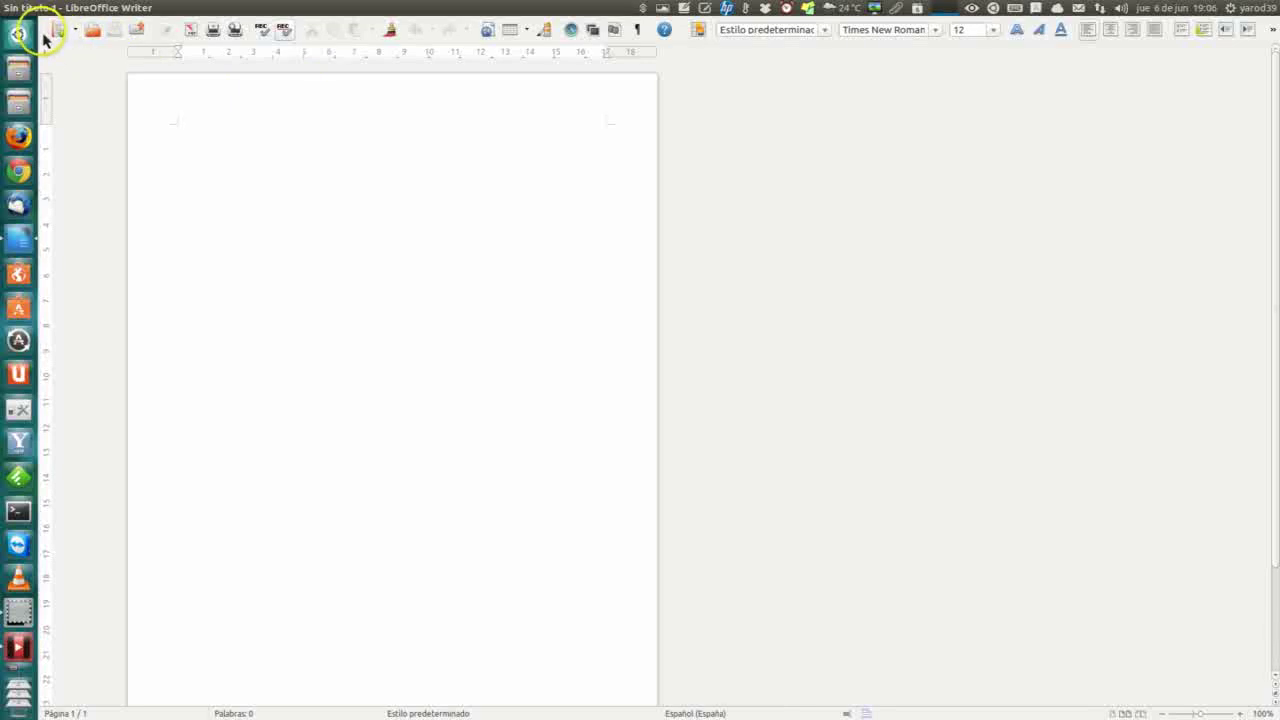
pyautogui.moveTo(45, 33)
pyautogui.mouseDown()
pyautogui.moveTo(50, 52)
pyautogui.moveTo(135, 35)
pyautogui.mouseUp()
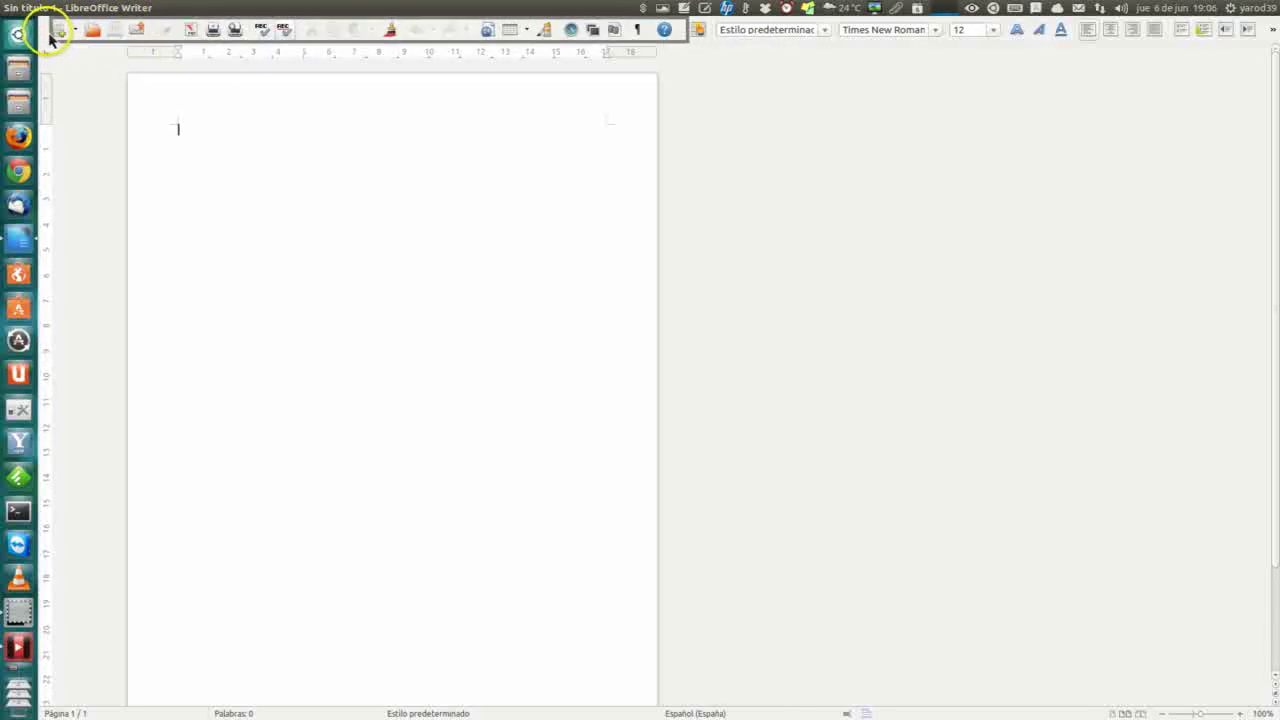
pyautogui.moveTo(135, 35); pyautogui.dragTo(39, 38)
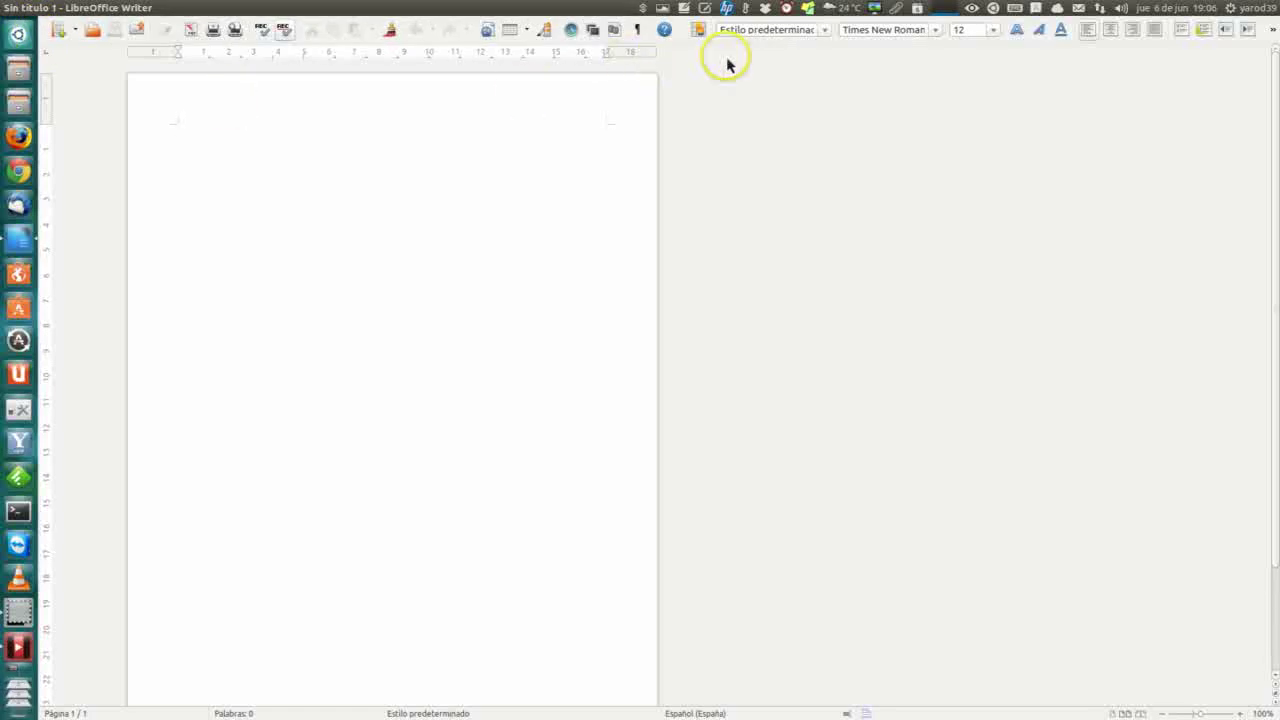
pyautogui.moveTo(688, 40); pyautogui.dragTo(68, 52)
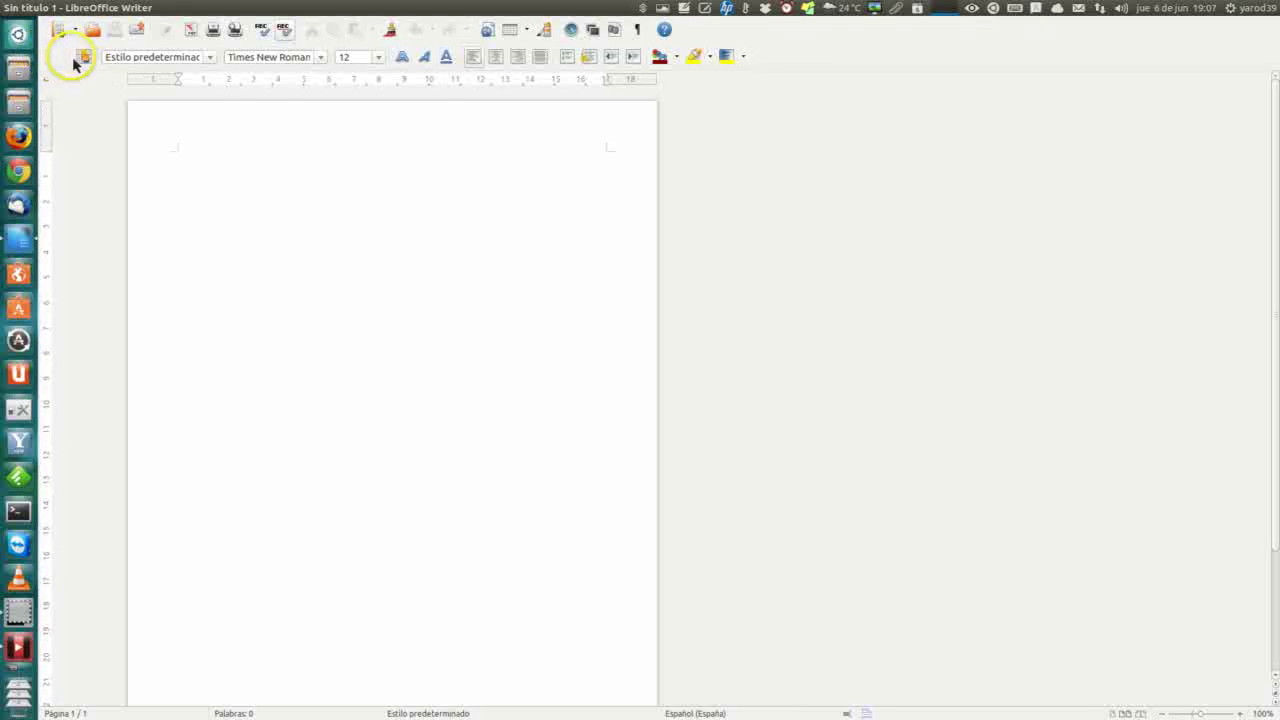
pyautogui.moveTo(76, 60); pyautogui.dragTo(72, 112)
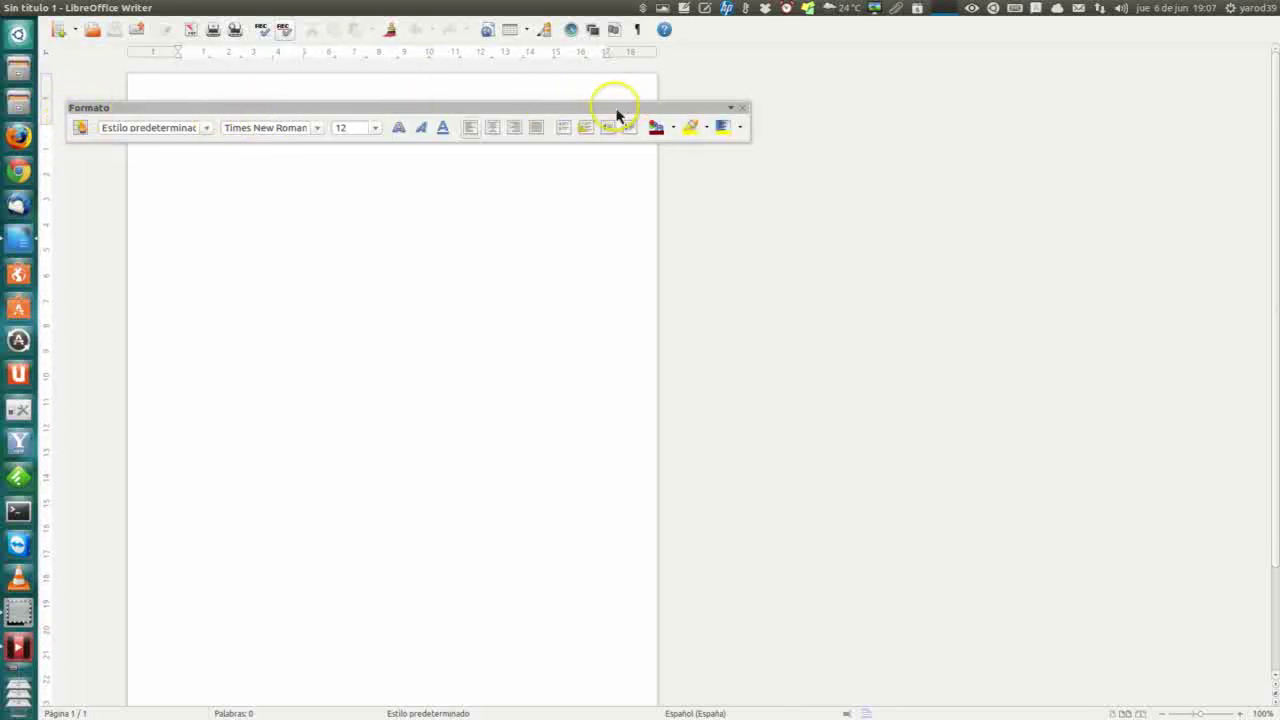
pyautogui.moveTo(397, 112); pyautogui.dragTo(366, 40)
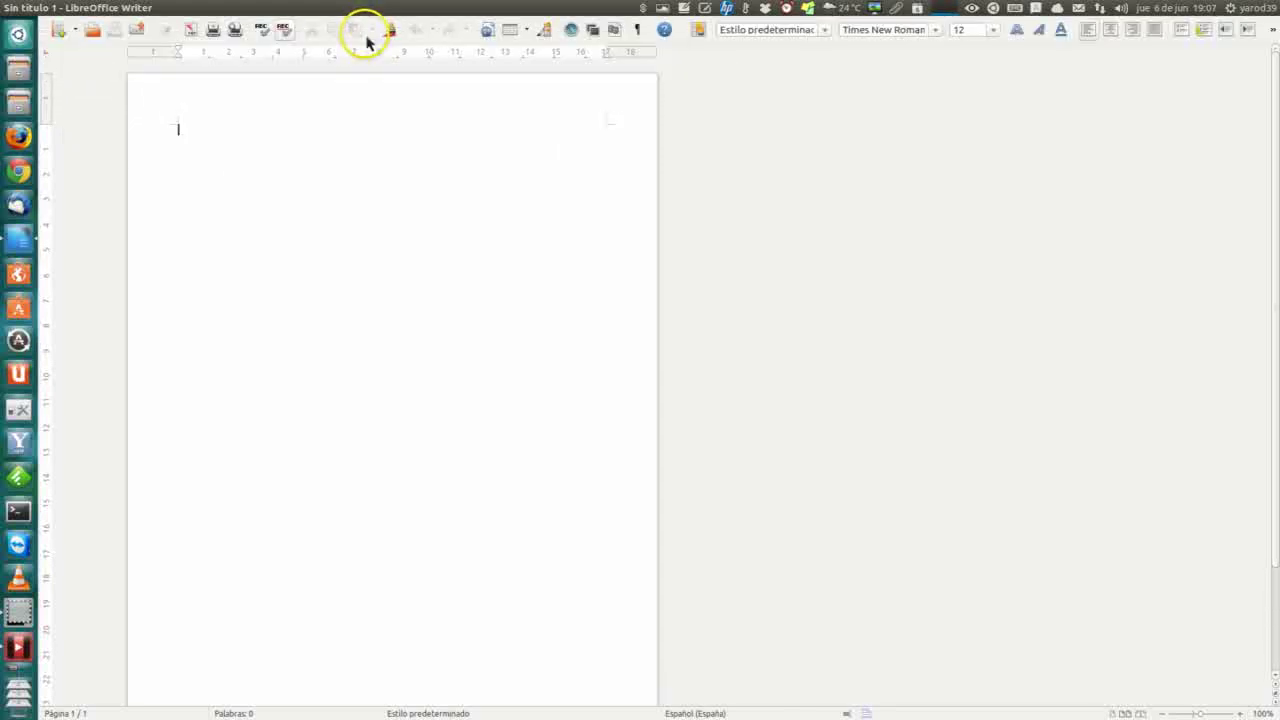
pyautogui.moveTo(688, 30); pyautogui.dragTo(53, 55)
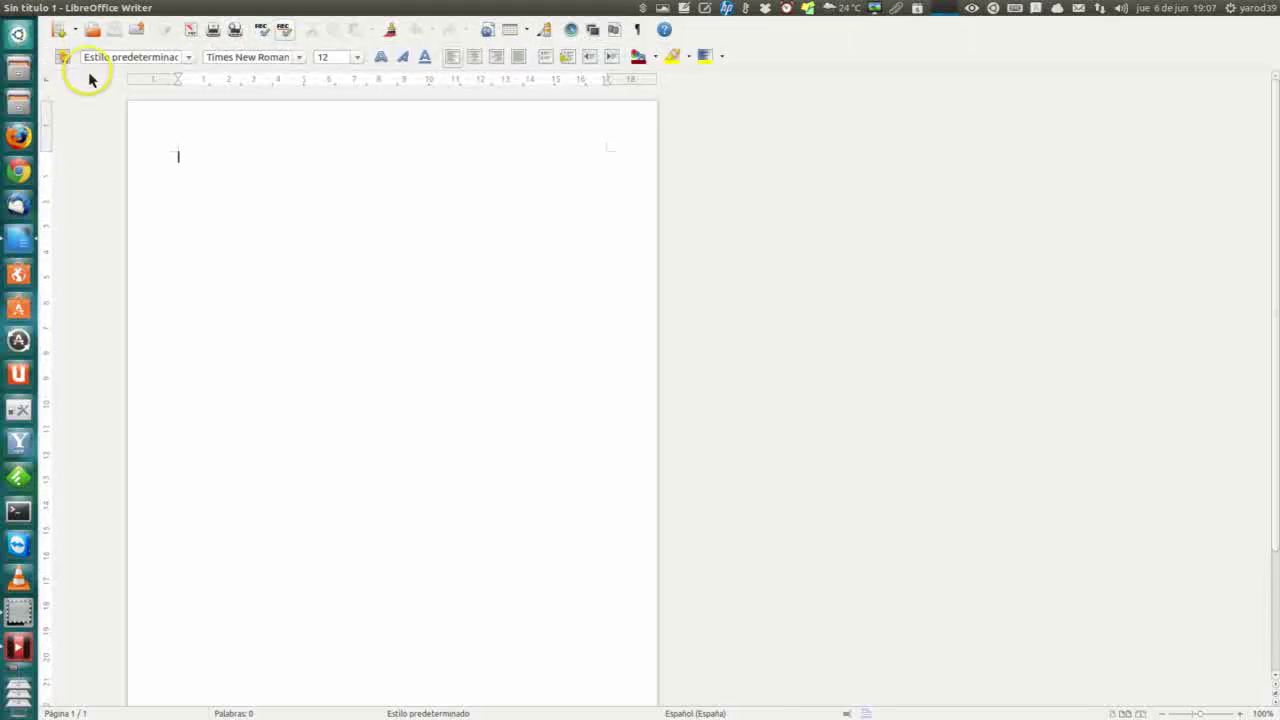
pyautogui.rightClick(272, 230)
pyautogui.click(263, 214)
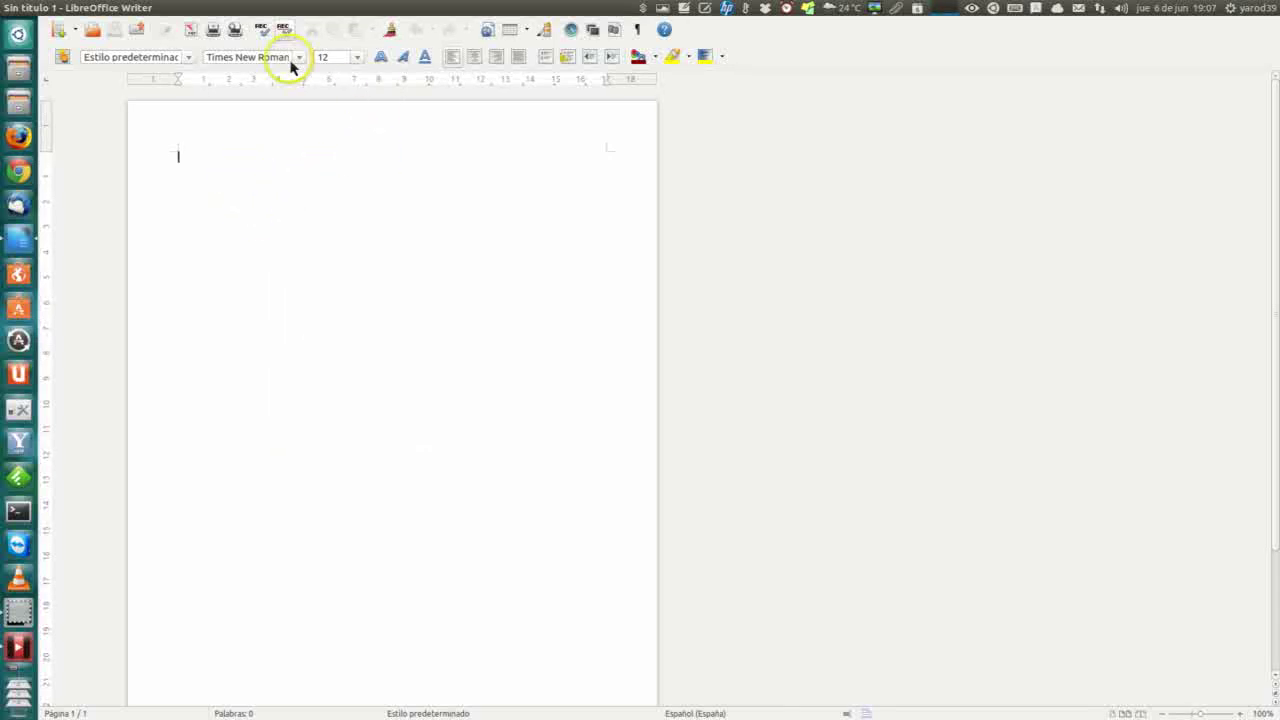
pyautogui.click(510, 29)
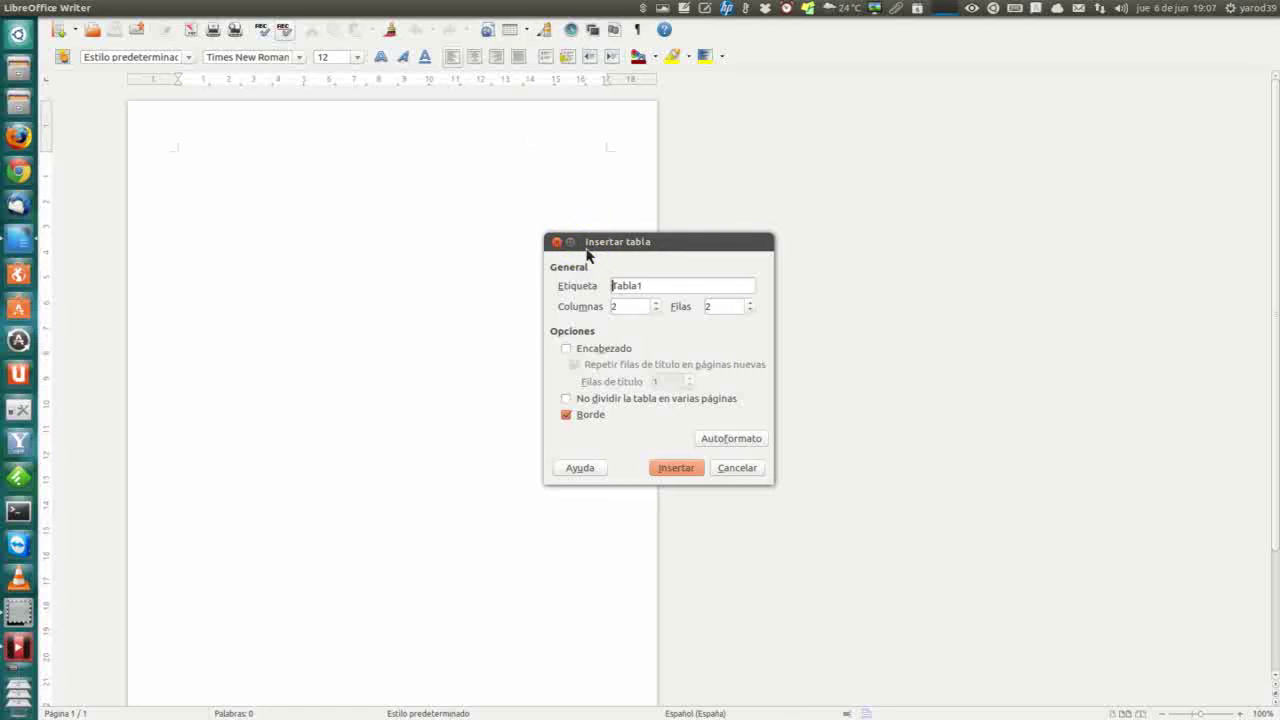
pyautogui.press('Return')
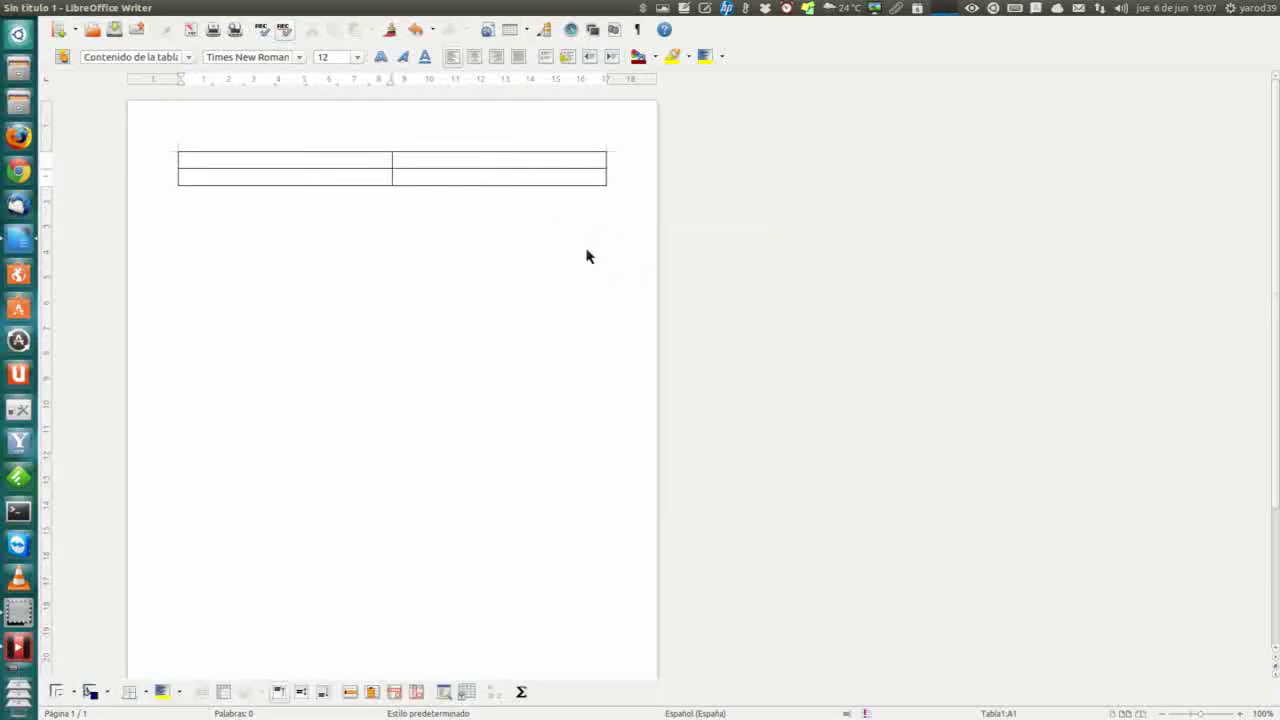
pyautogui.click(416, 30)
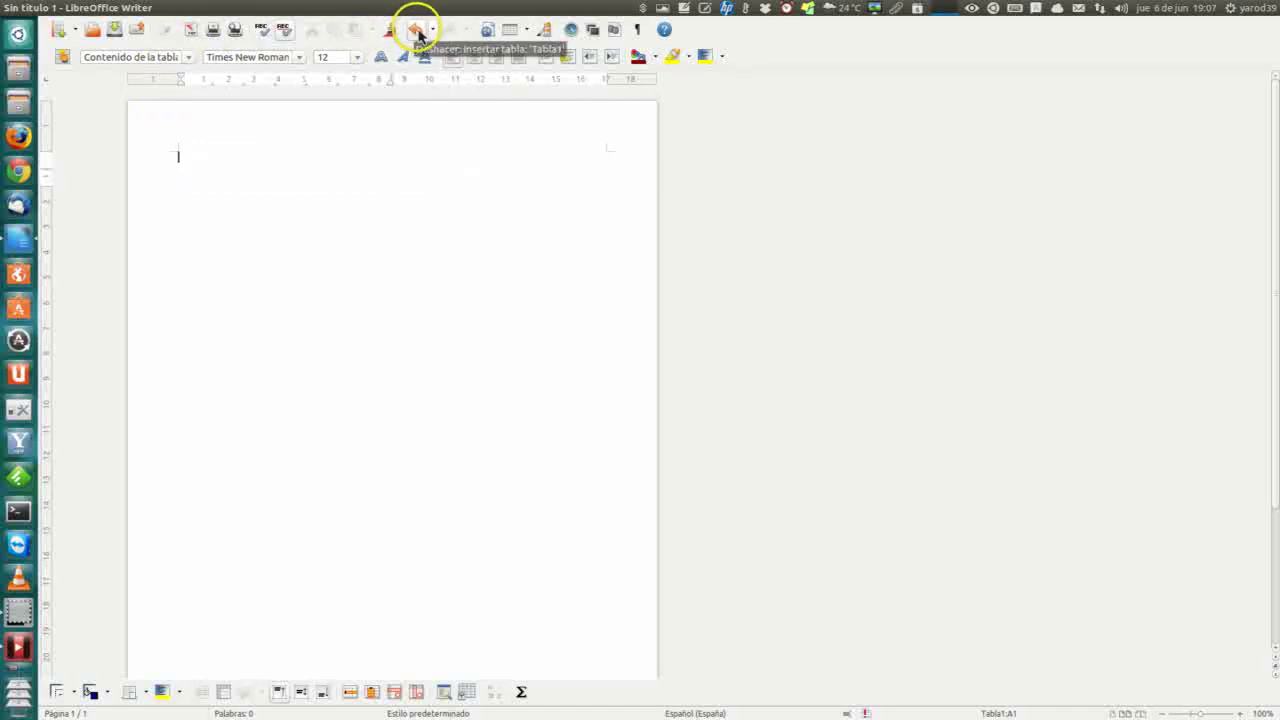
pyautogui.click(418, 33)
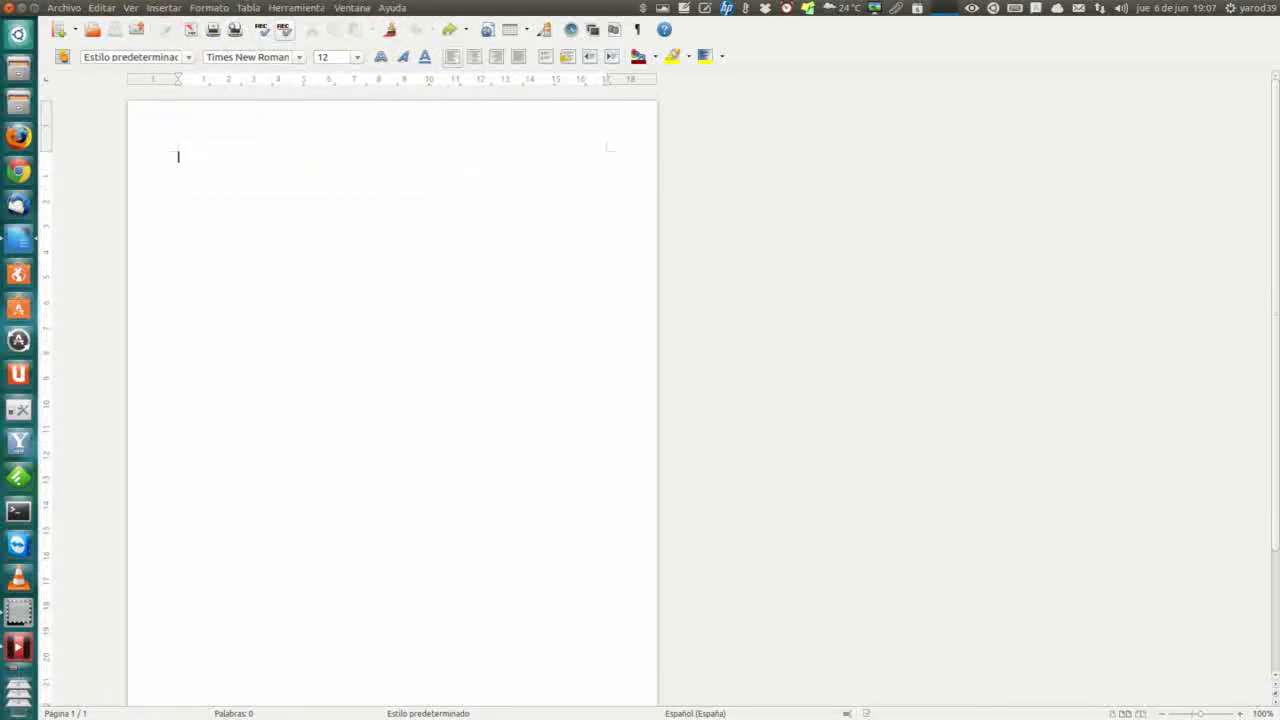
# Hide the status bar from the Ver menu, then switch Barra de estado back on.
pyautogui.click(131, 8)
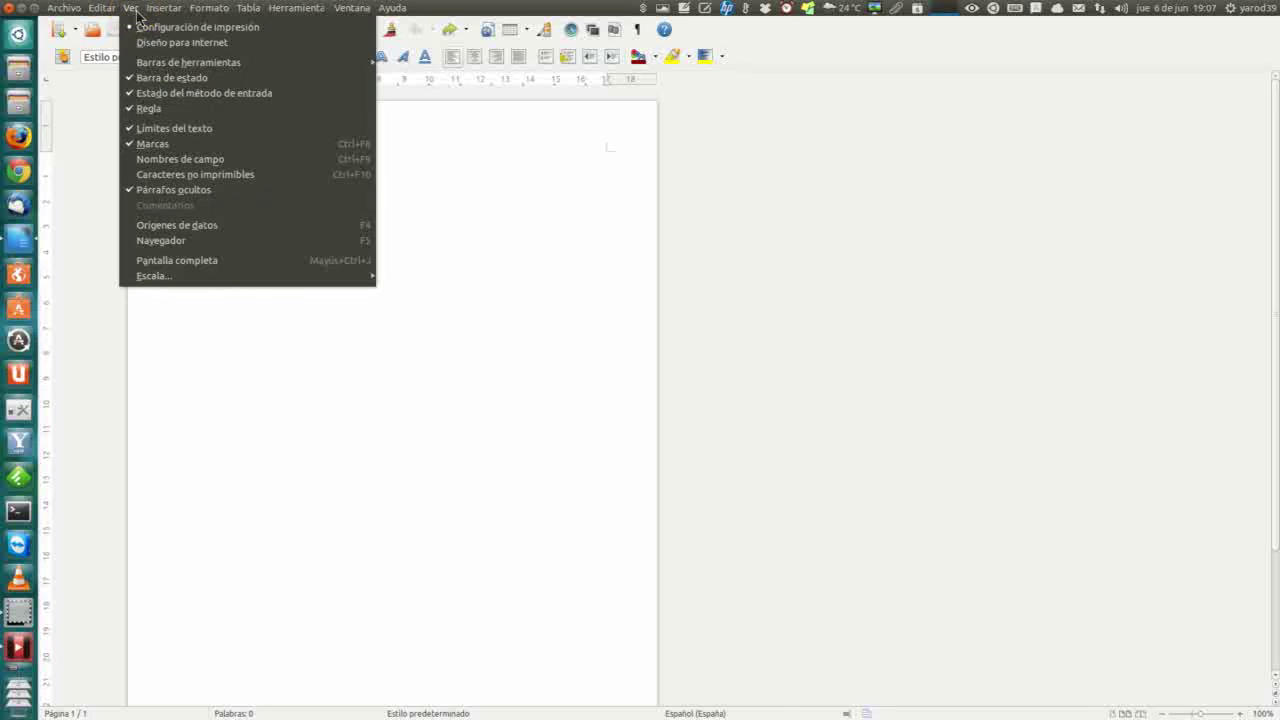
pyautogui.click(155, 80)
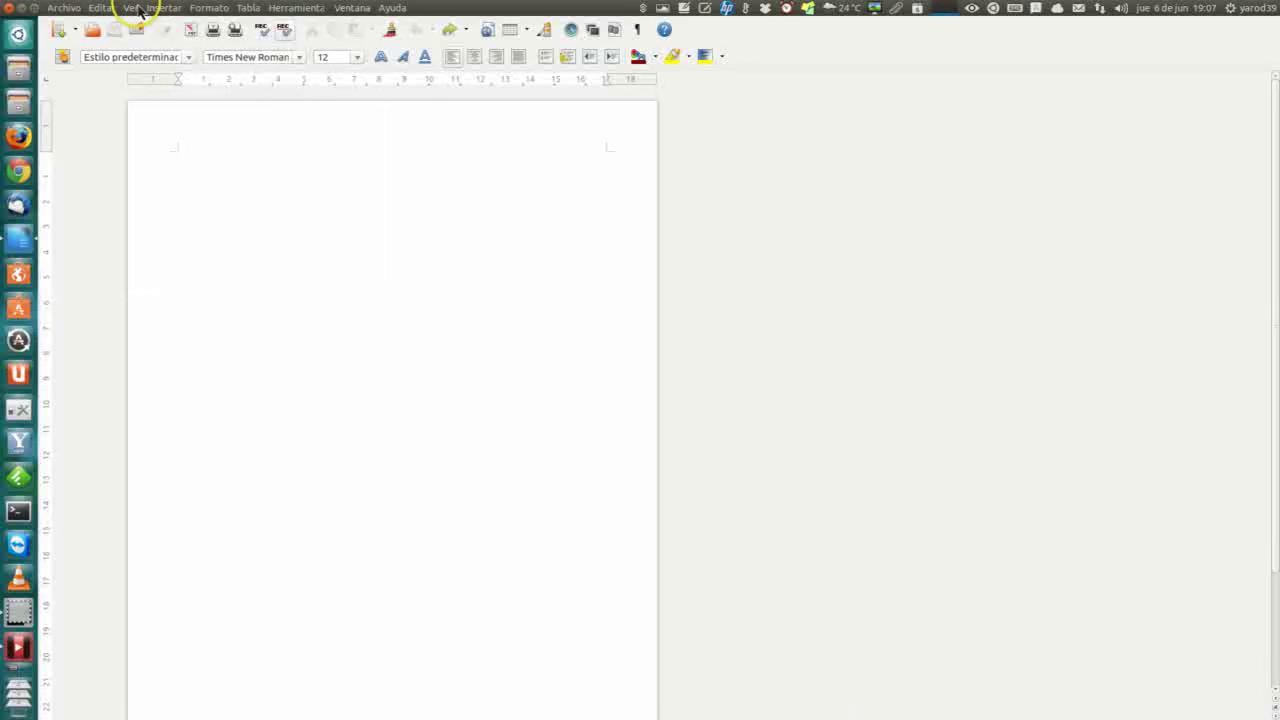
pyautogui.click(138, 9)
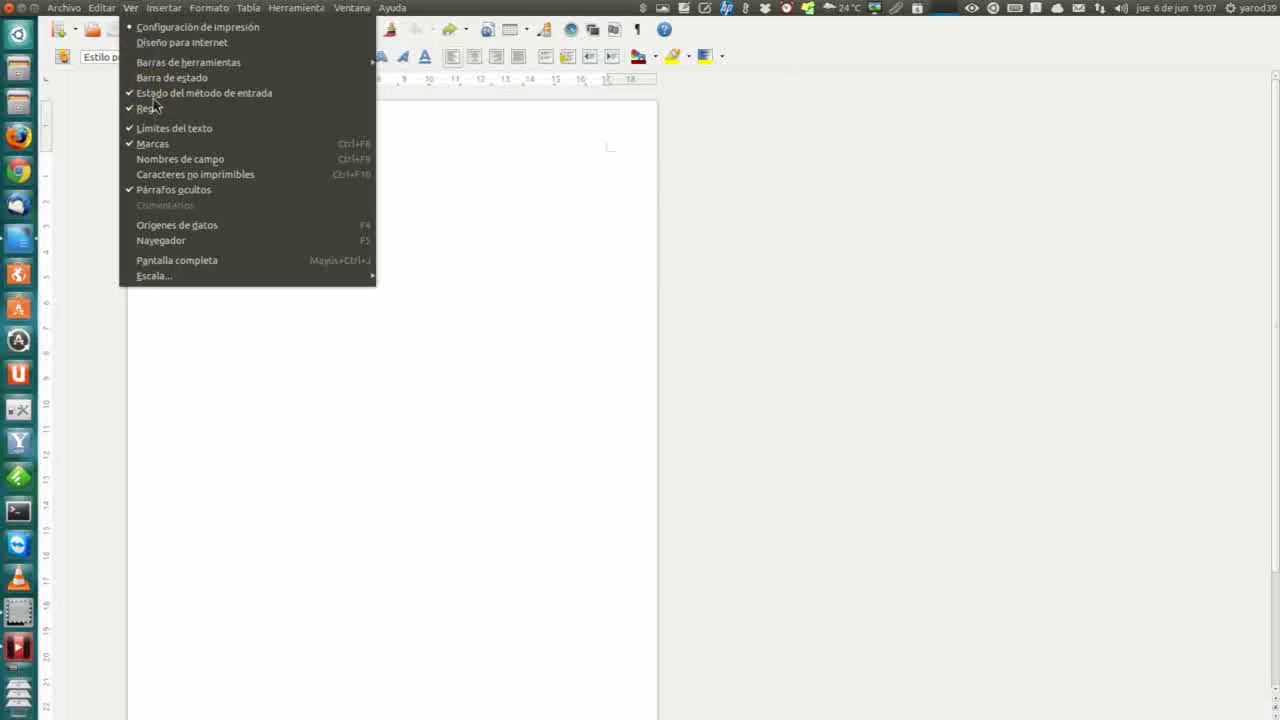
pyautogui.press('Escape')
pyautogui.click(130, 8)
pyautogui.click(150, 99)
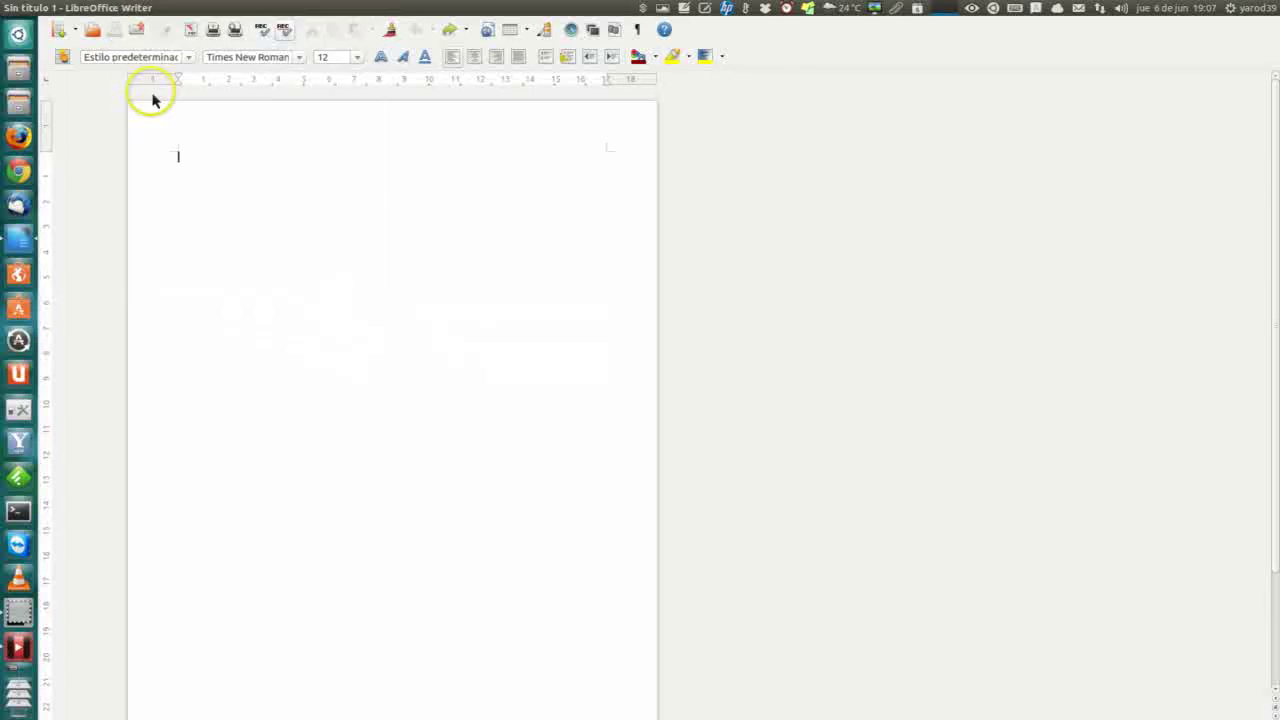
pyautogui.click(133, 8)
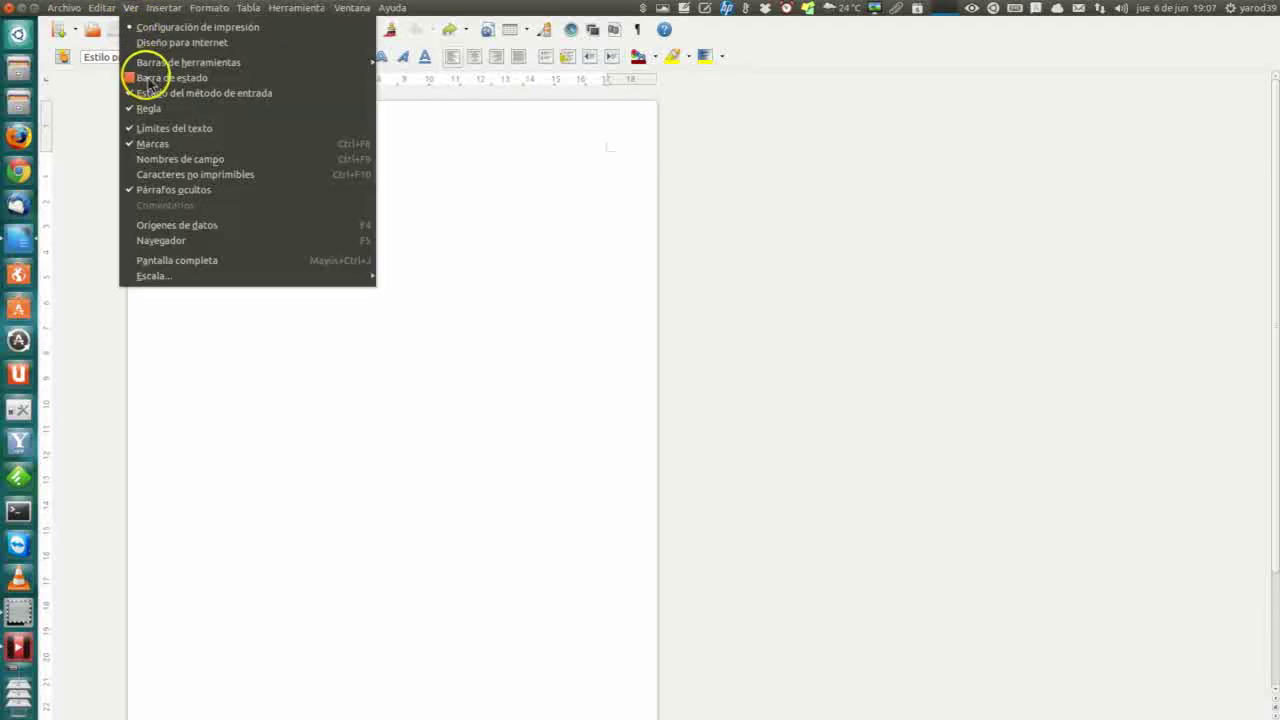
pyautogui.click(138, 78)
pyautogui.click(133, 8)
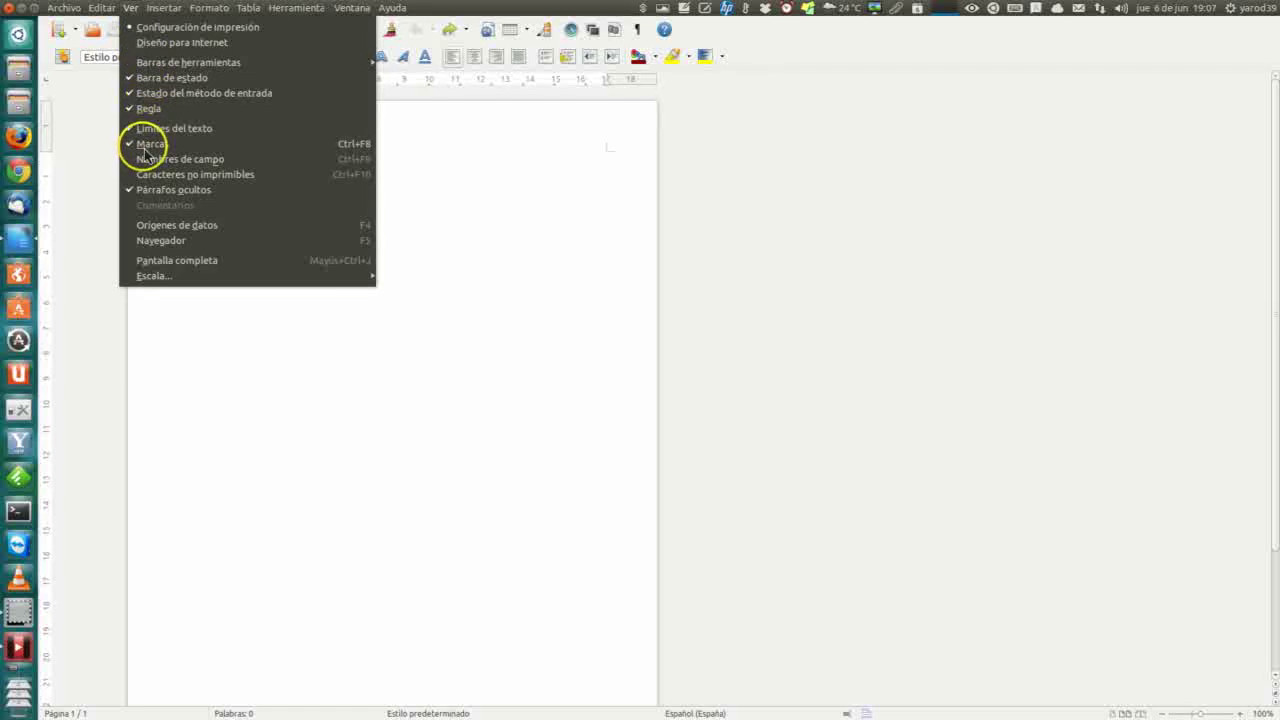
pyautogui.click(249, 329)
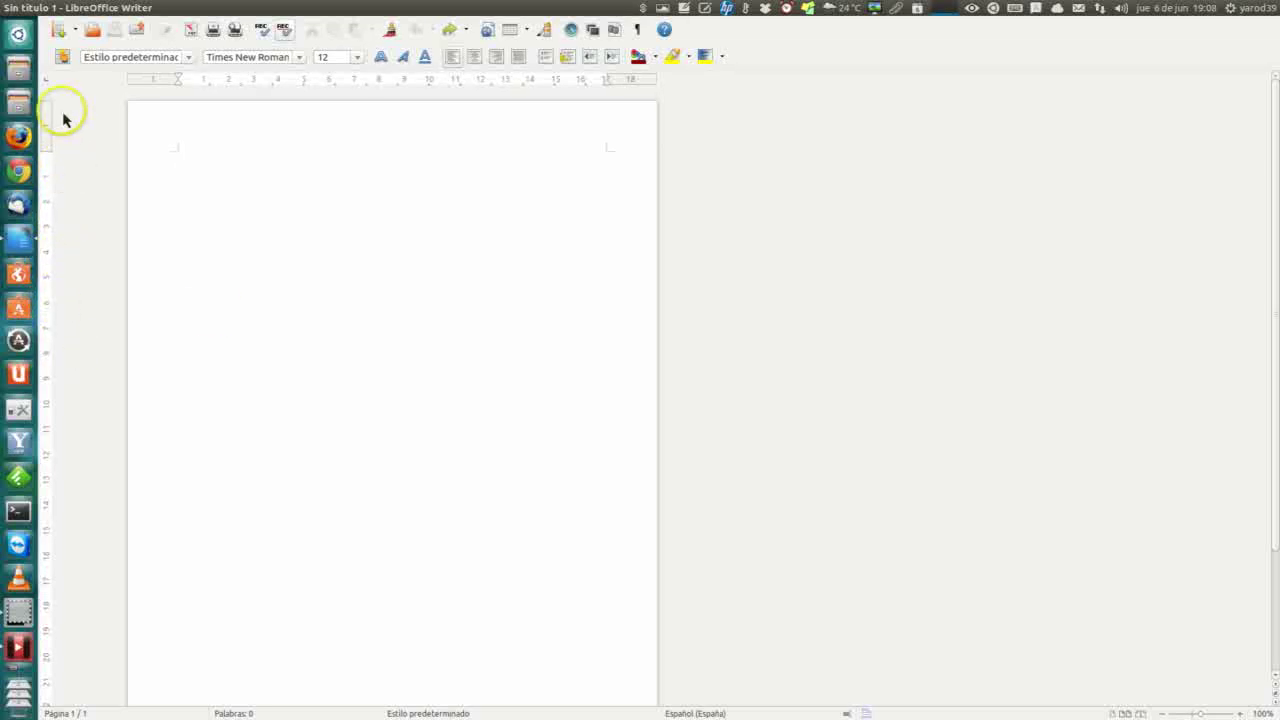
# Detach the Standard toolbar into a floating window near the top of the page.
pyautogui.click(76, 34)
pyautogui.click(77, 35)
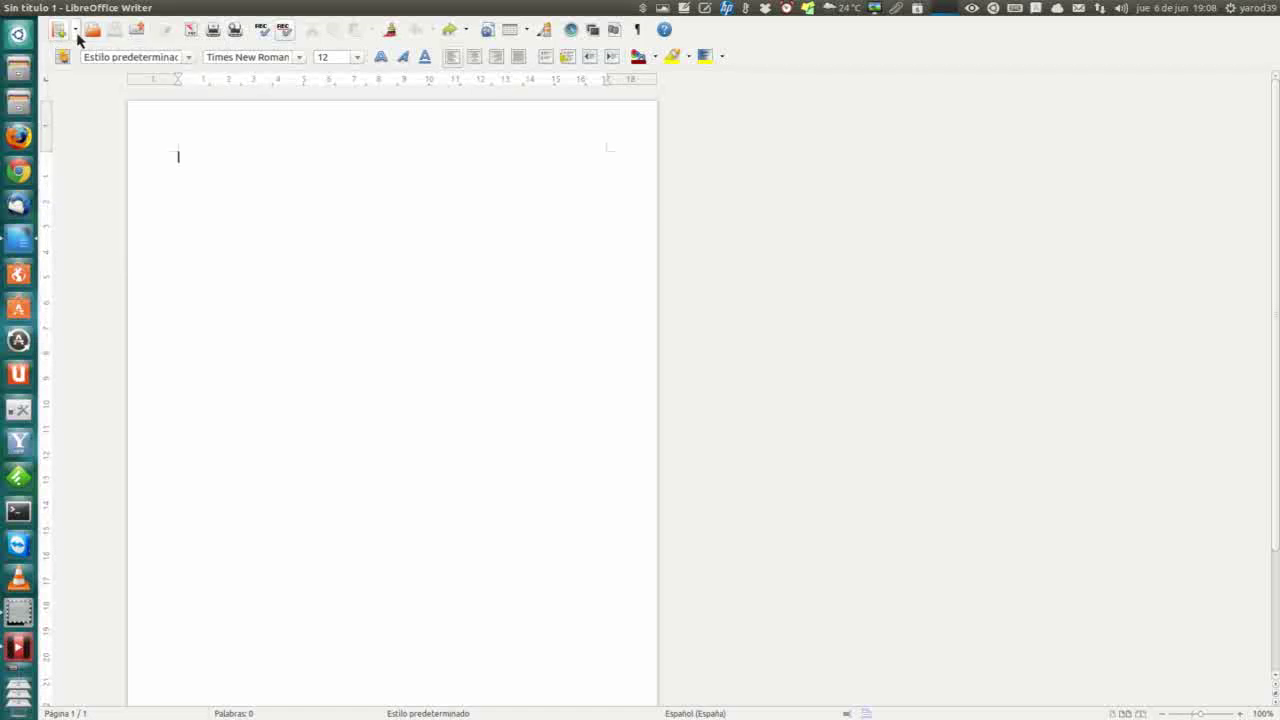
pyautogui.click(467, 32)
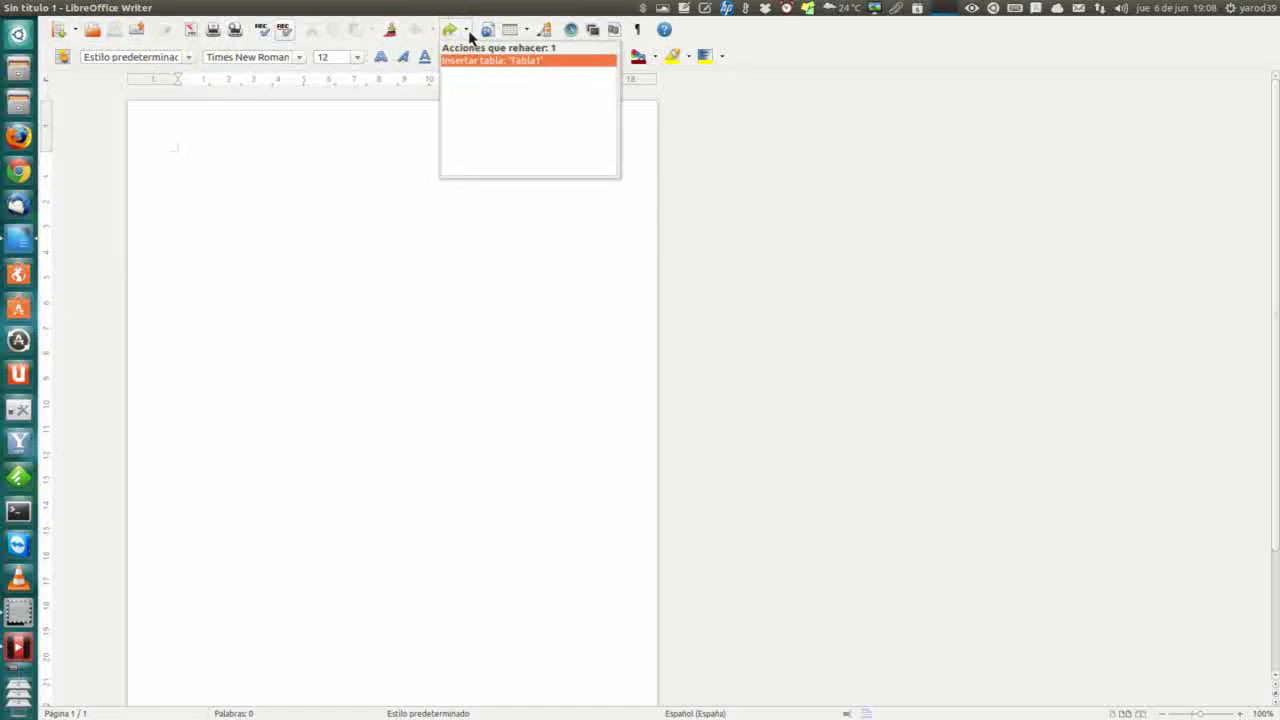
pyautogui.click(468, 33)
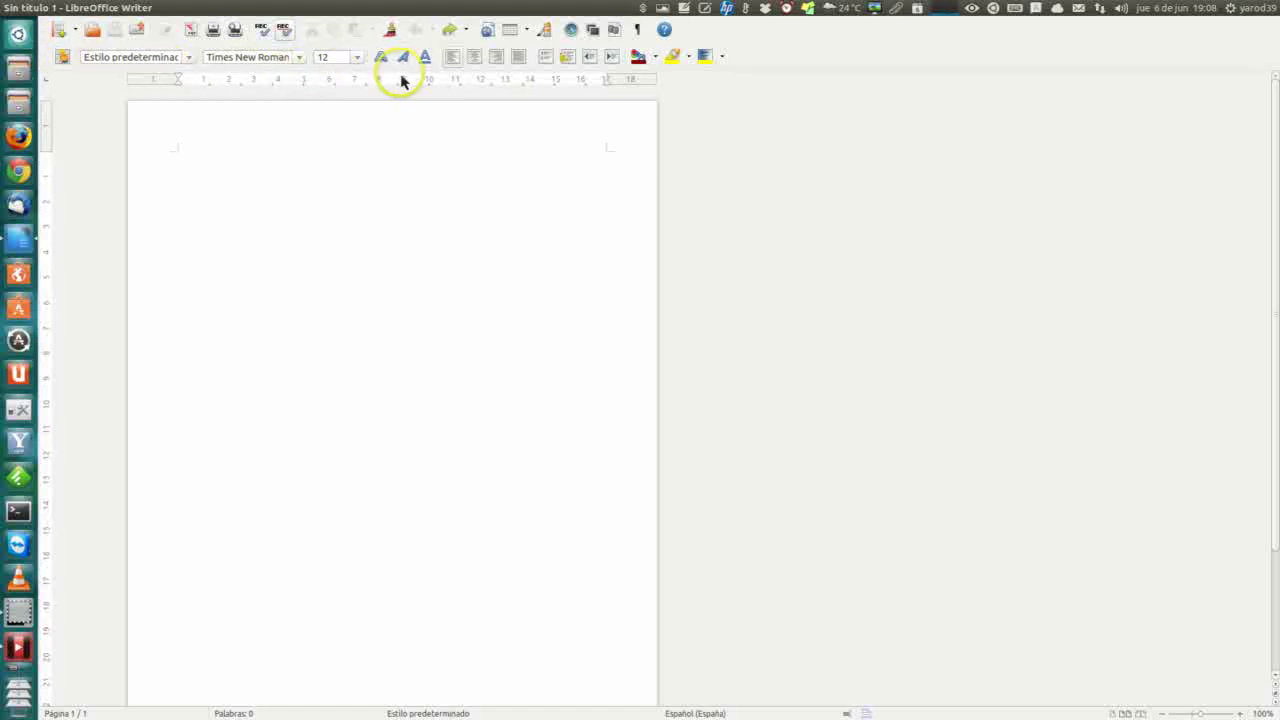
pyautogui.moveTo(47, 33); pyautogui.dragTo(235, 155)
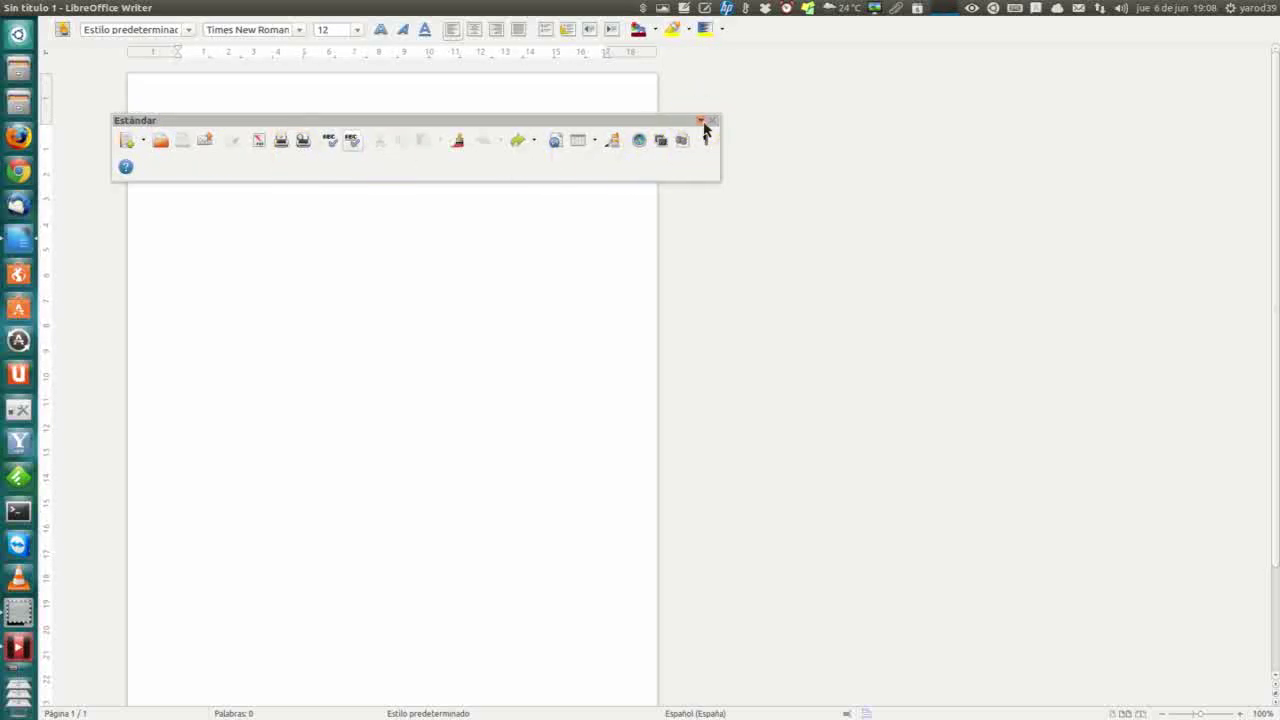
pyautogui.click(143, 142)
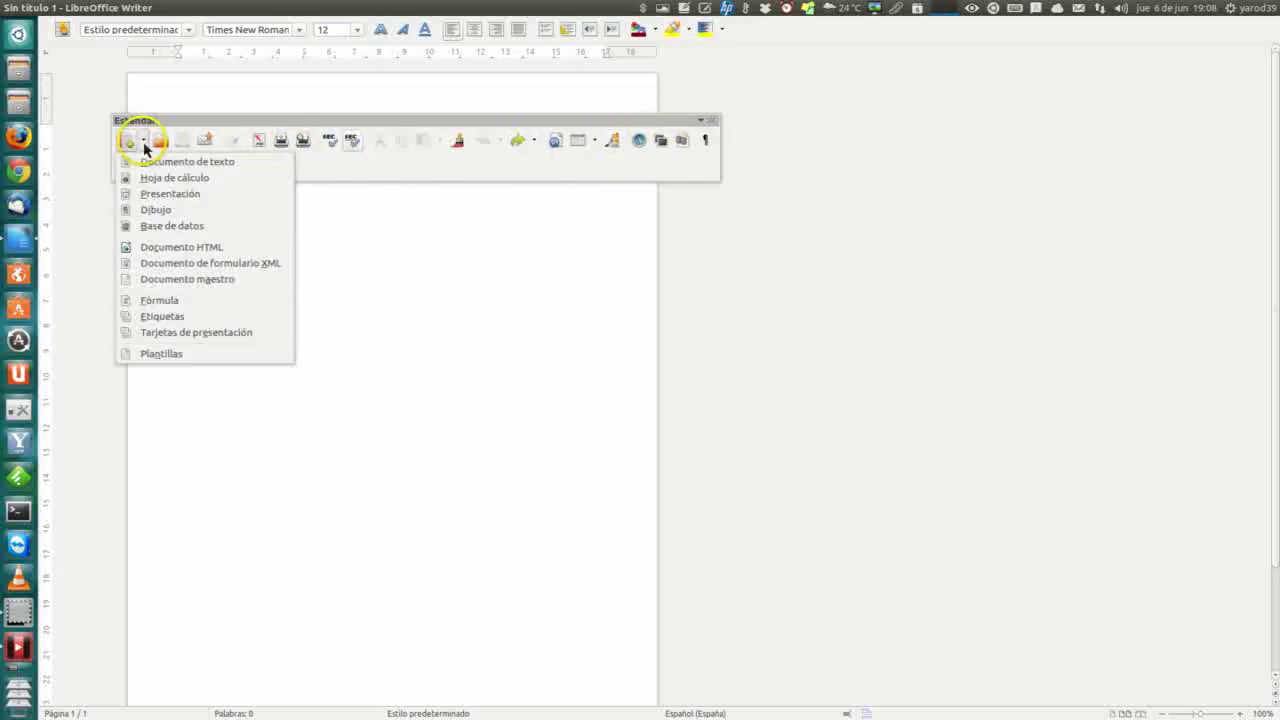
pyautogui.click(144, 148)
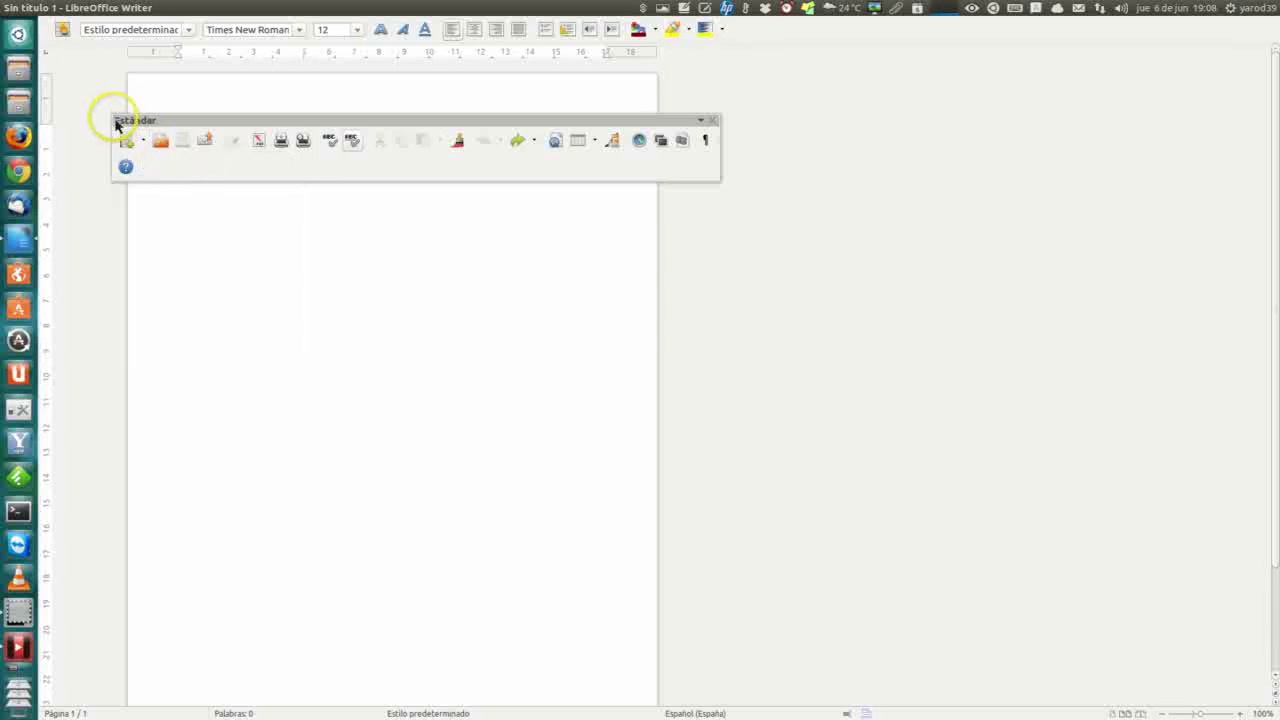
pyautogui.moveTo(118, 121); pyautogui.dragTo(54, 10)
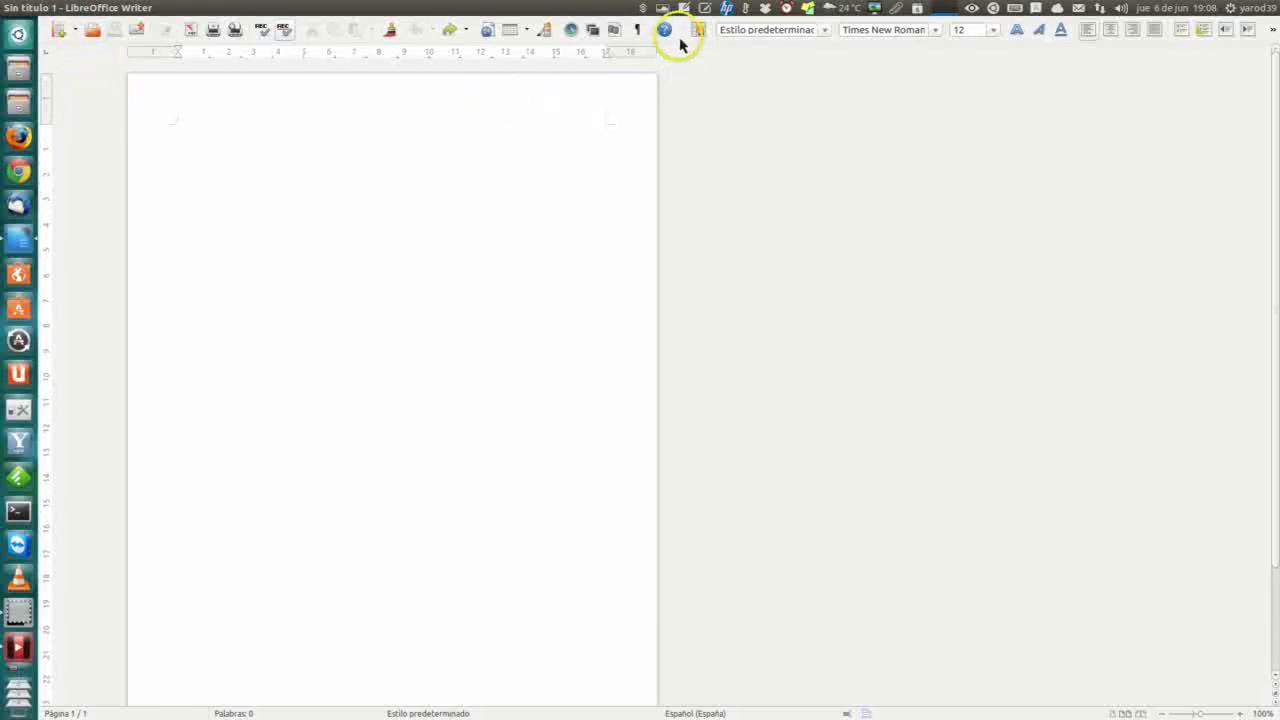
# Dock the formatting toolbar vertically on the left, leaving the Standard toolbar floating.
pyautogui.moveTo(685, 37)
pyautogui.mouseDown()
pyautogui.moveTo(1265, 222)
pyautogui.moveTo(1274, 268)
pyautogui.mouseUp()
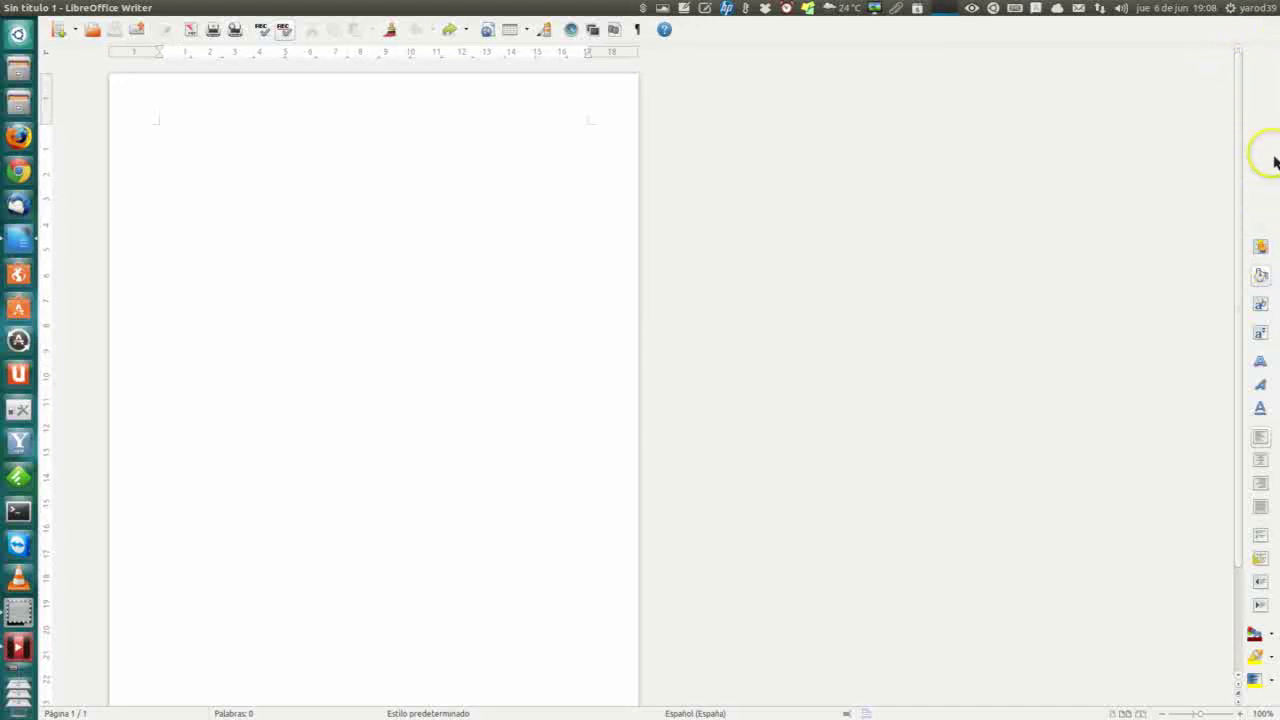
pyautogui.moveTo(1267, 238); pyautogui.dragTo(207, 94)
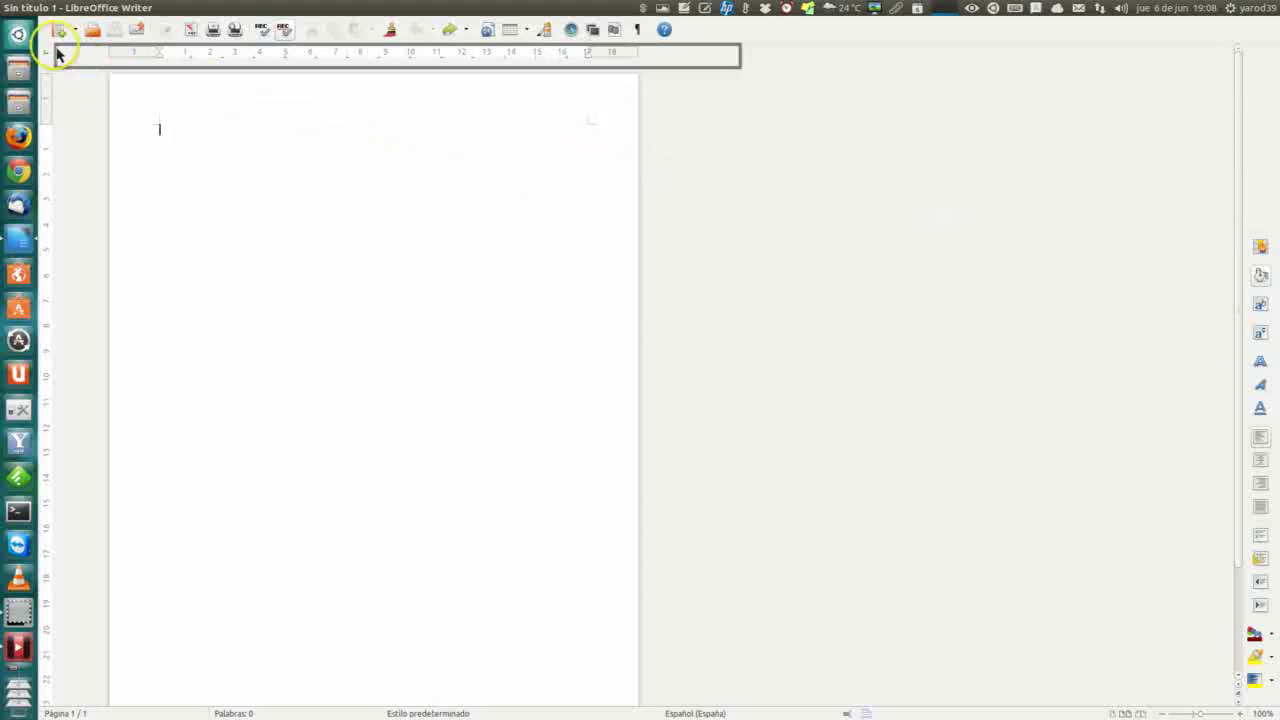
pyautogui.moveTo(207, 94); pyautogui.dragTo(44, 32)
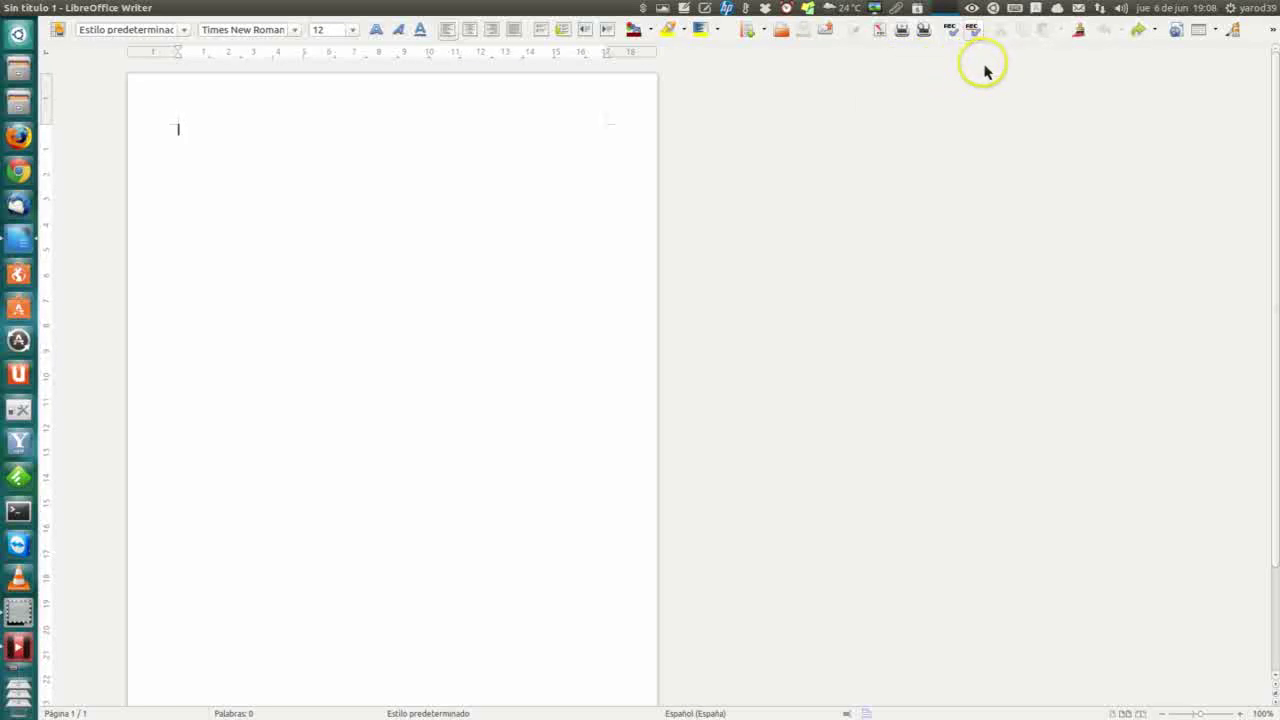
pyautogui.moveTo(734, 41); pyautogui.dragTo(44, 52)
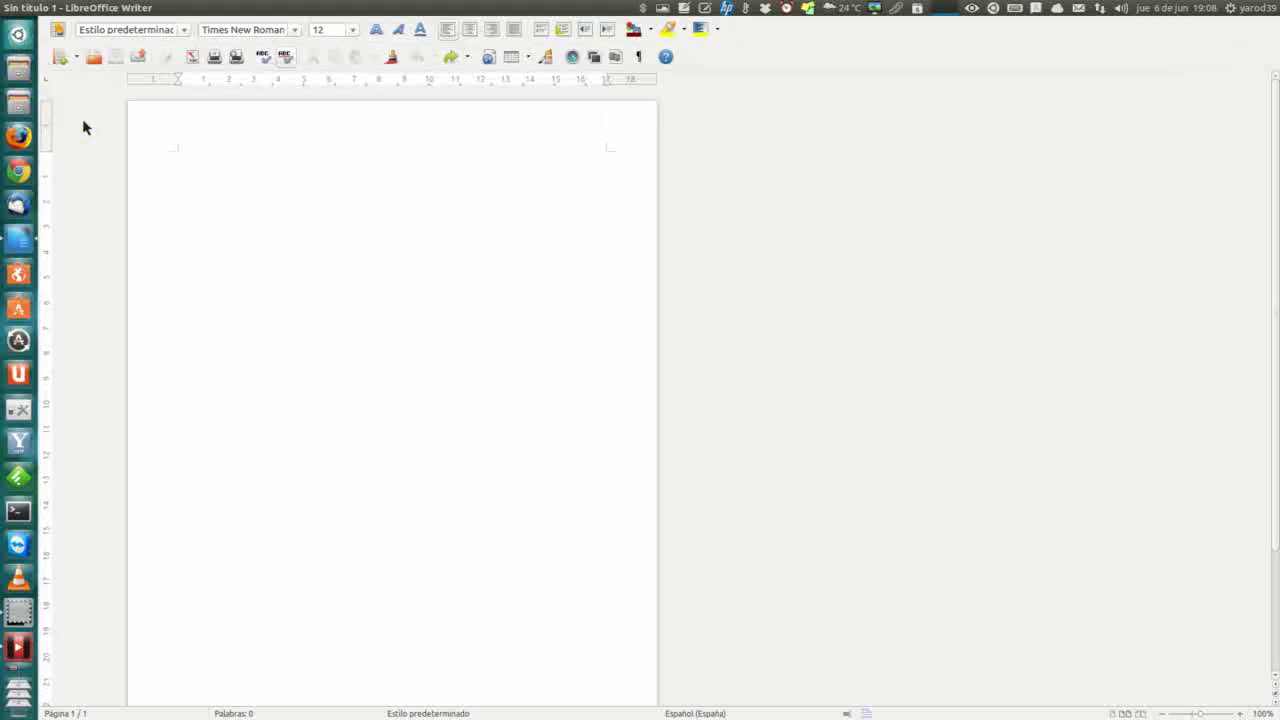
pyautogui.moveTo(45, 62); pyautogui.dragTo(76, 140)
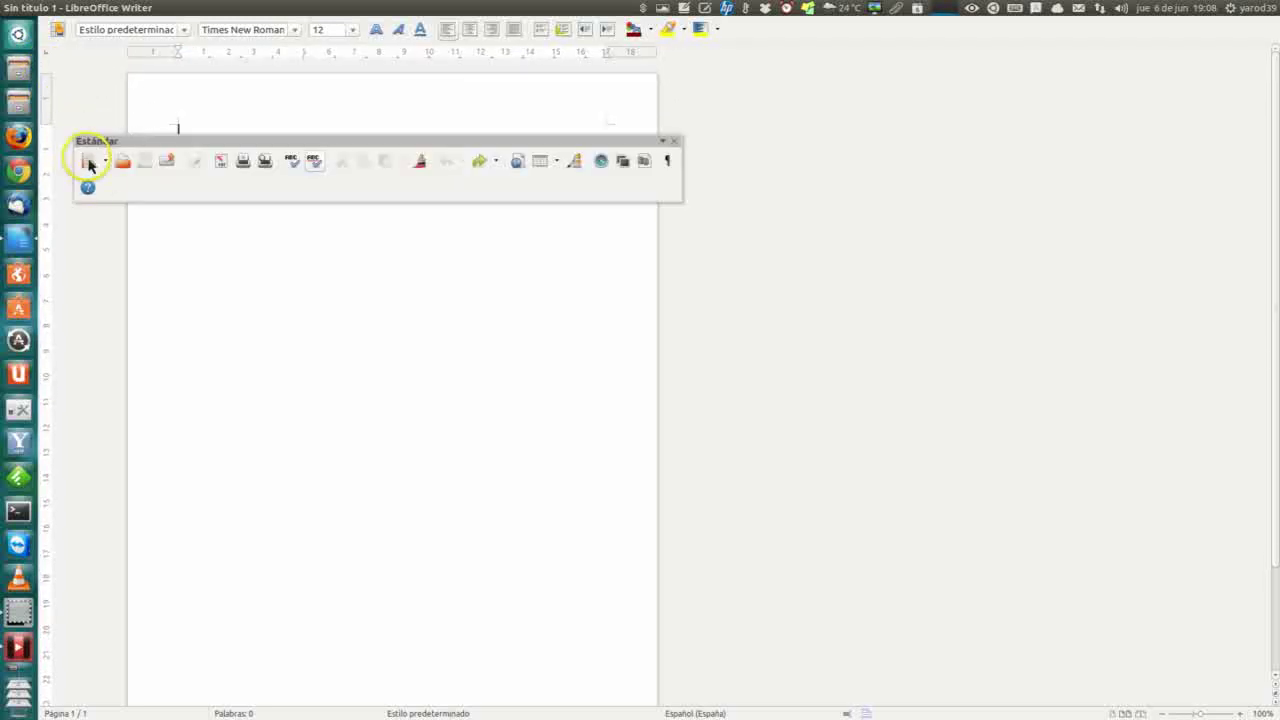
pyautogui.moveTo(47, 35); pyautogui.dragTo(45, 213)
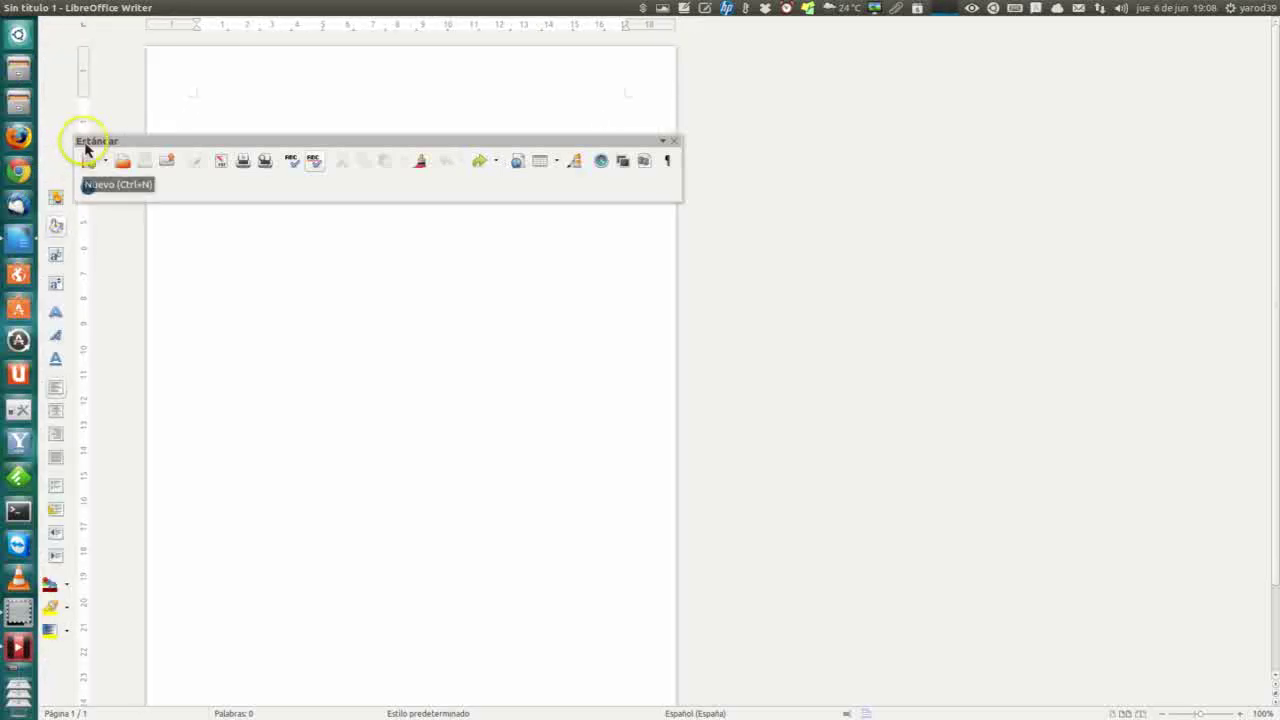
# Return the formatting toolbar to the top and dock the floating Estándar toolbar beside it.
pyautogui.moveTo(86, 146)
pyautogui.mouseDown()
pyautogui.moveTo(1133, 185)
pyautogui.moveTo(360, 190)
pyautogui.moveTo(1136, 128)
pyautogui.moveTo(147, 97)
pyautogui.moveTo(177, 164)
pyautogui.mouseUp()
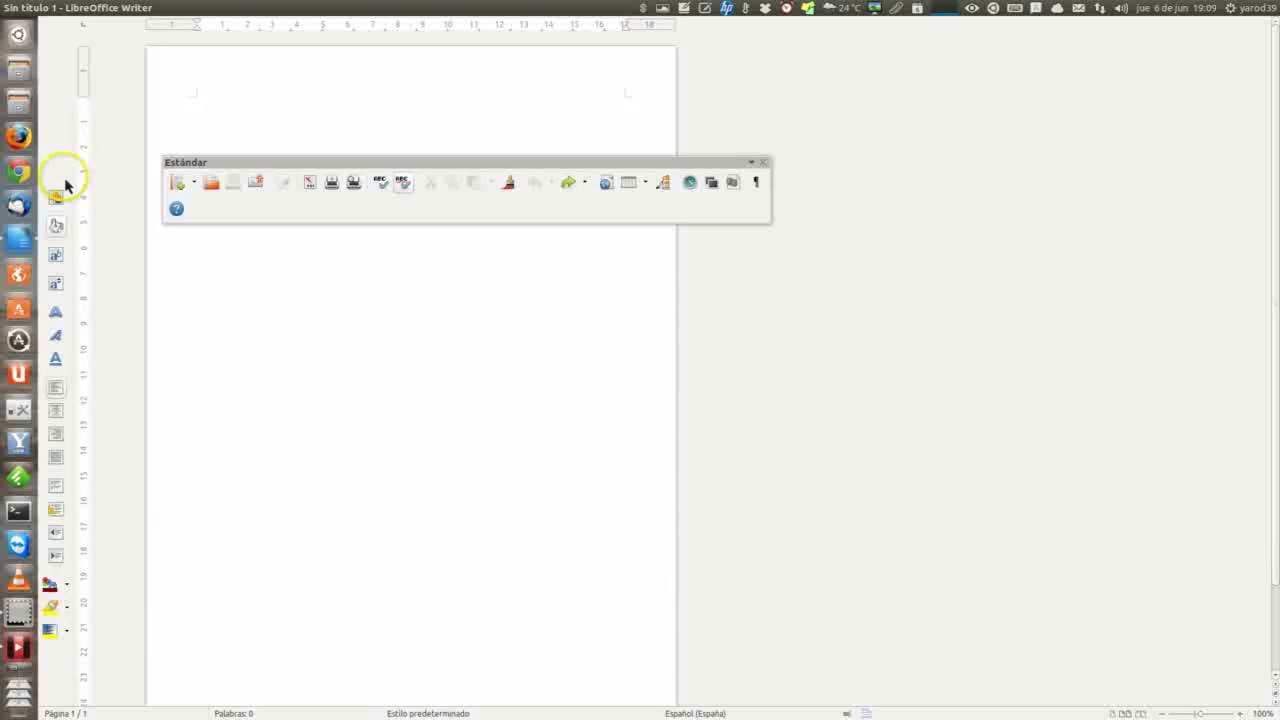
pyautogui.moveTo(63, 188); pyautogui.dragTo(118, 12)
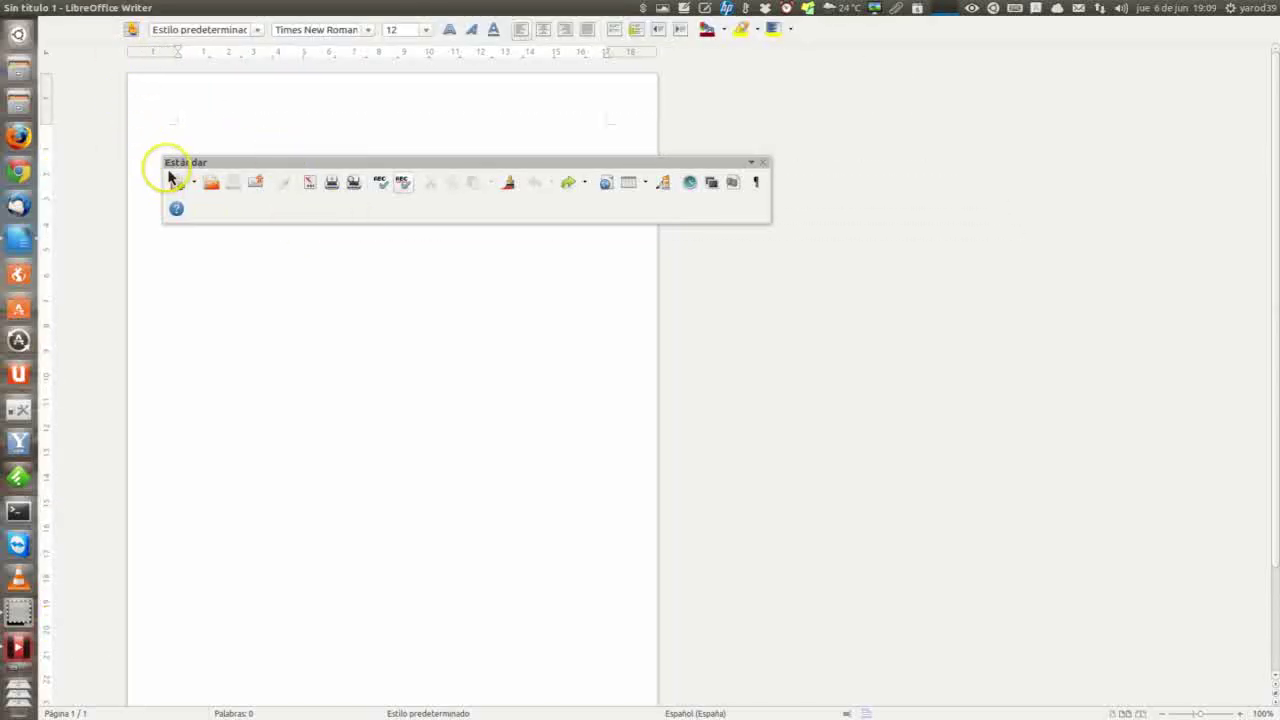
pyautogui.moveTo(172, 168)
pyautogui.mouseDown()
pyautogui.moveTo(118, 32)
pyautogui.moveTo(120, 45)
pyautogui.mouseUp()
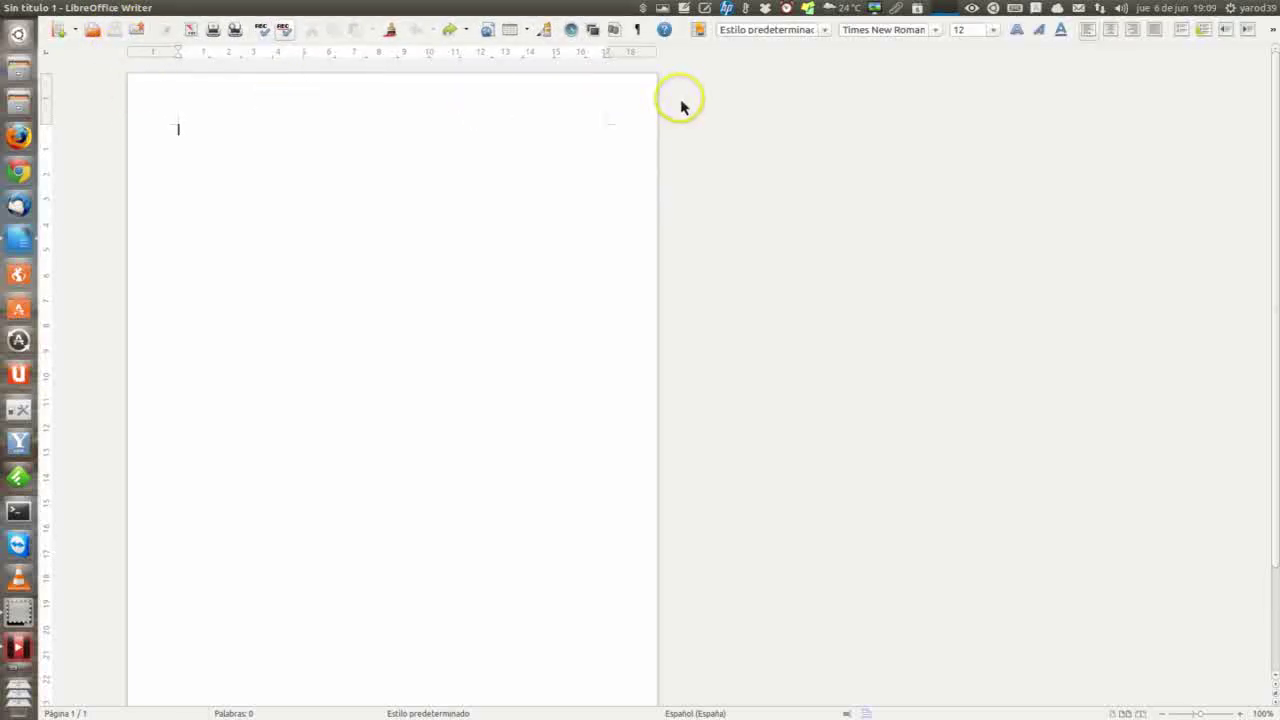
# Insert the default 2x2 table at the top of the page.
pyautogui.rightClick(249, 199)
pyautogui.click(265, 220)
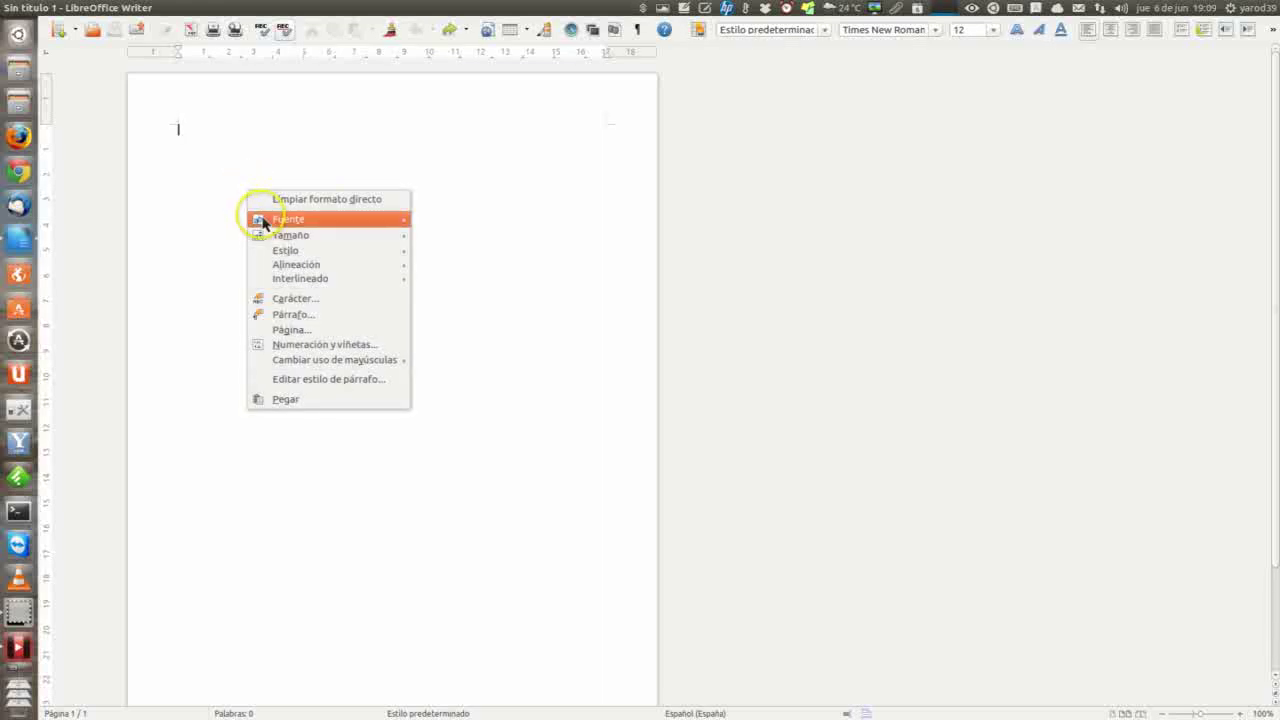
pyautogui.click(234, 151)
pyautogui.click(509, 30)
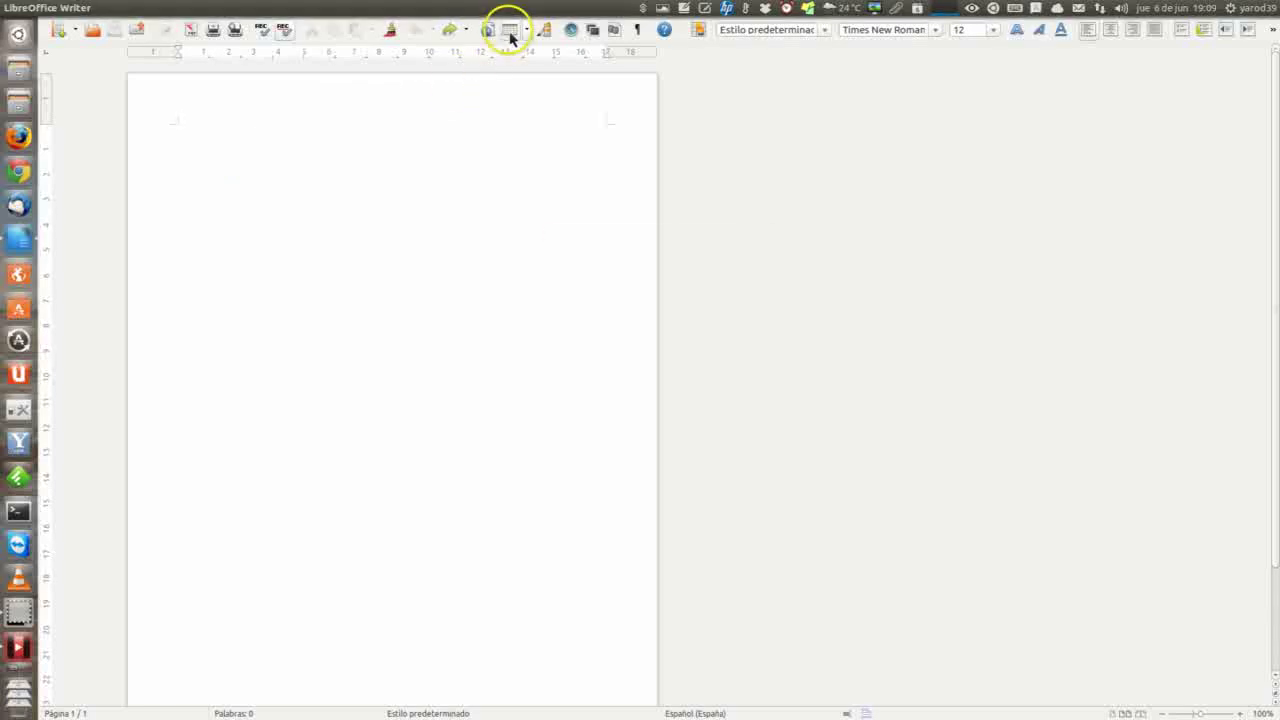
pyautogui.press('Return')
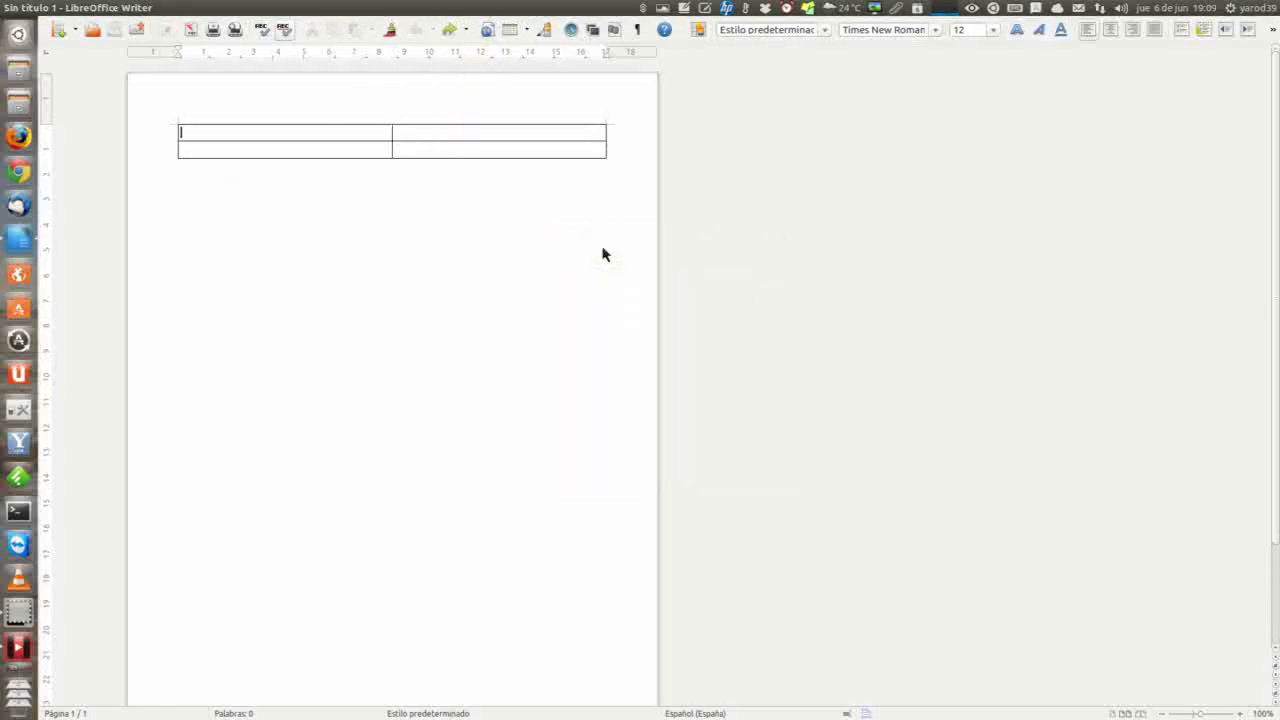
pyautogui.hotkey('shift', 'F10')
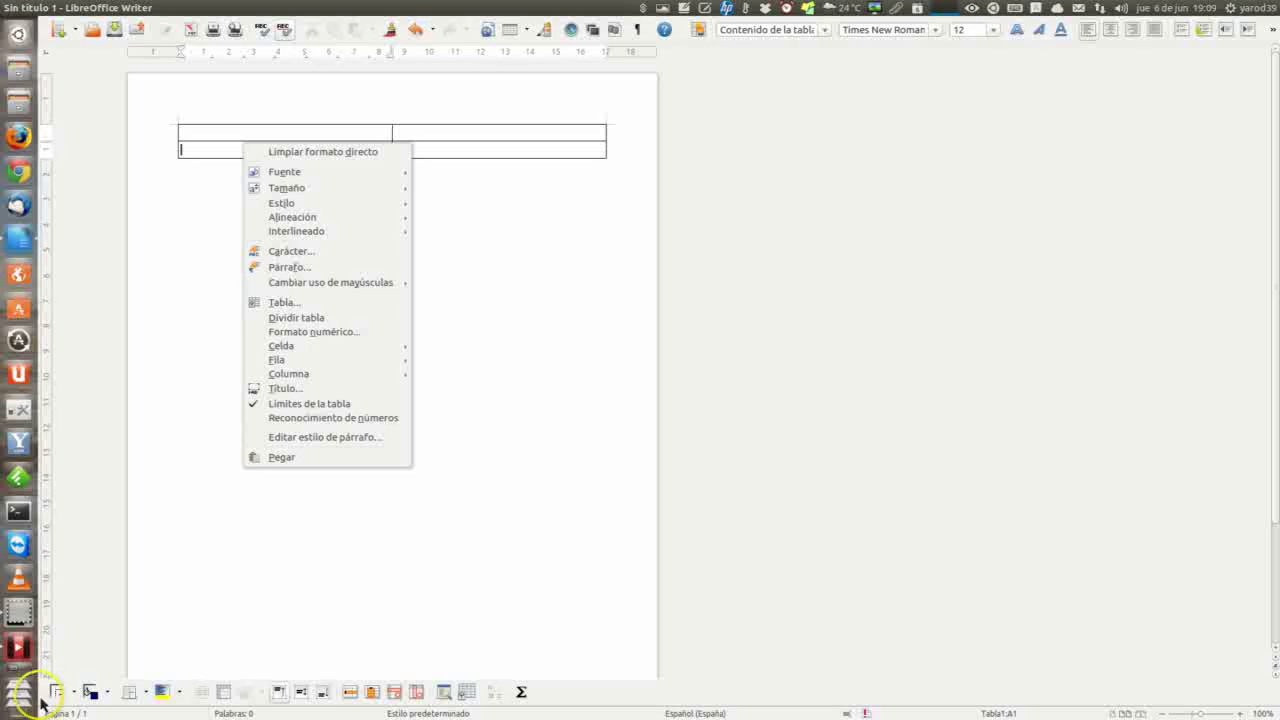
pyautogui.press('Escape')
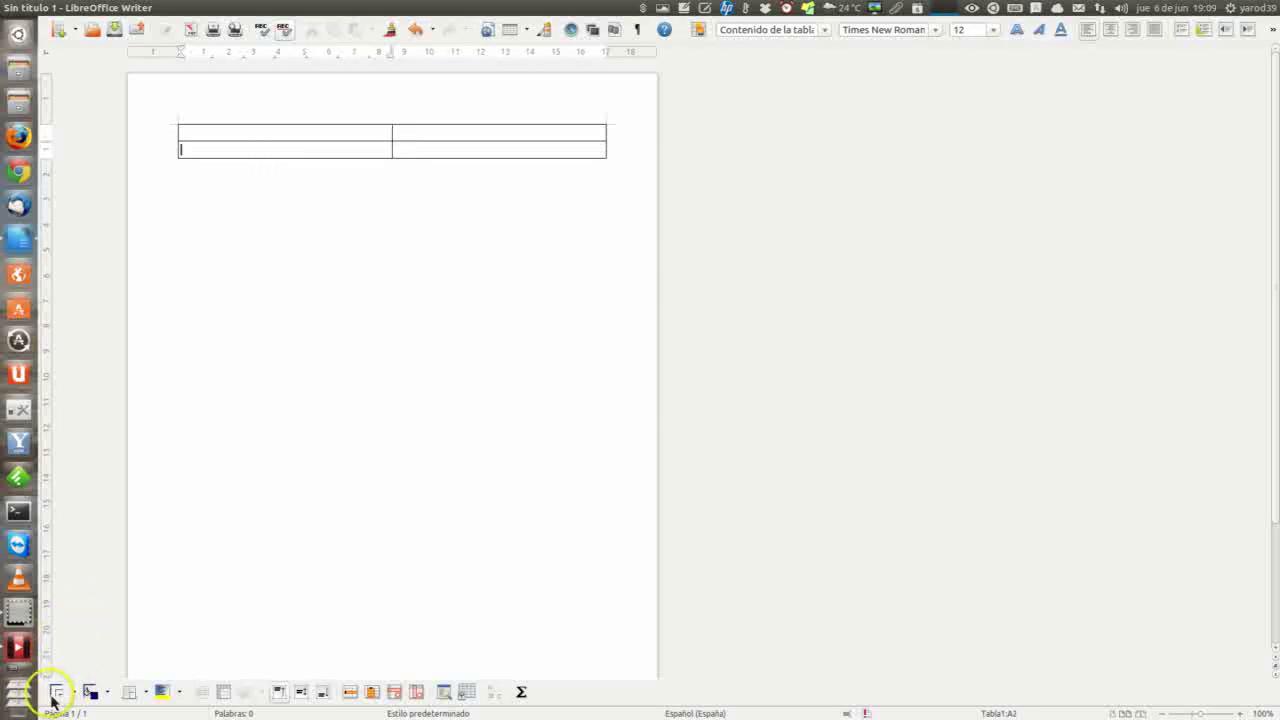
# Float the Tabla toolbar near the table, close it, and undo the table insertion.
pyautogui.moveTo(45, 700); pyautogui.dragTo(180, 282)
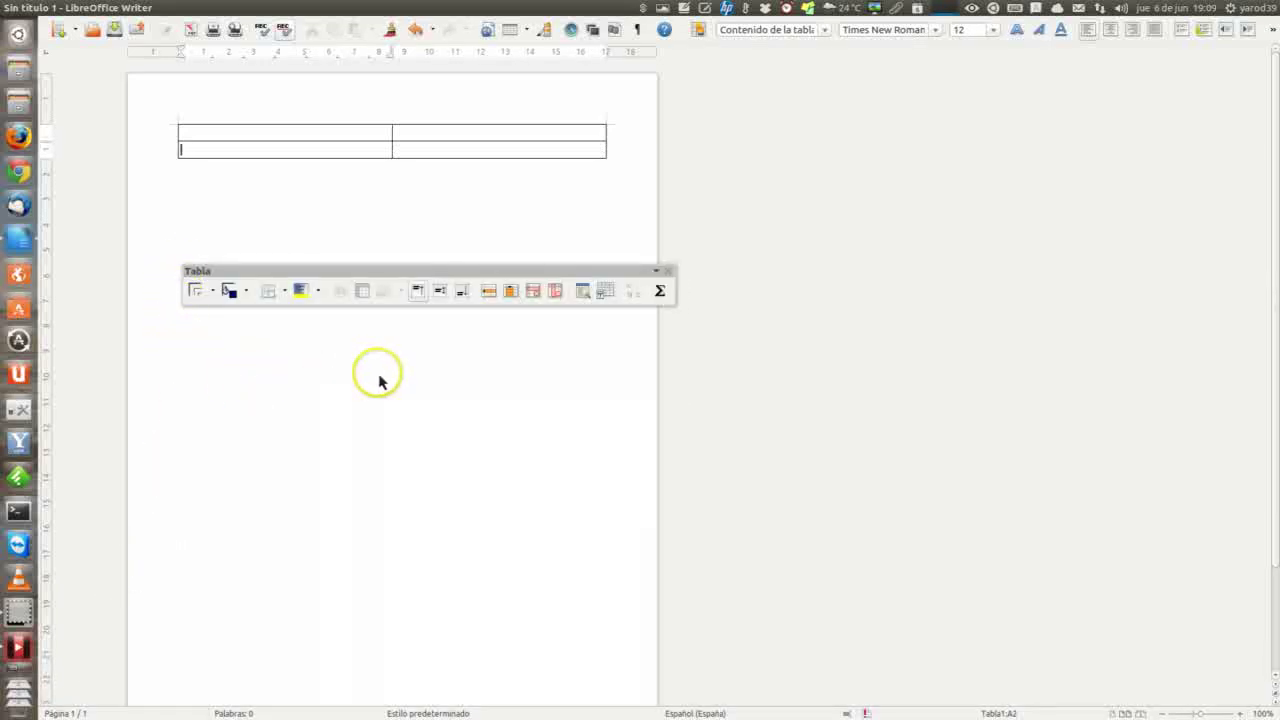
pyautogui.moveTo(196, 280)
pyautogui.mouseDown()
pyautogui.moveTo(64, 48)
pyautogui.moveTo(72, 118)
pyautogui.mouseUp()
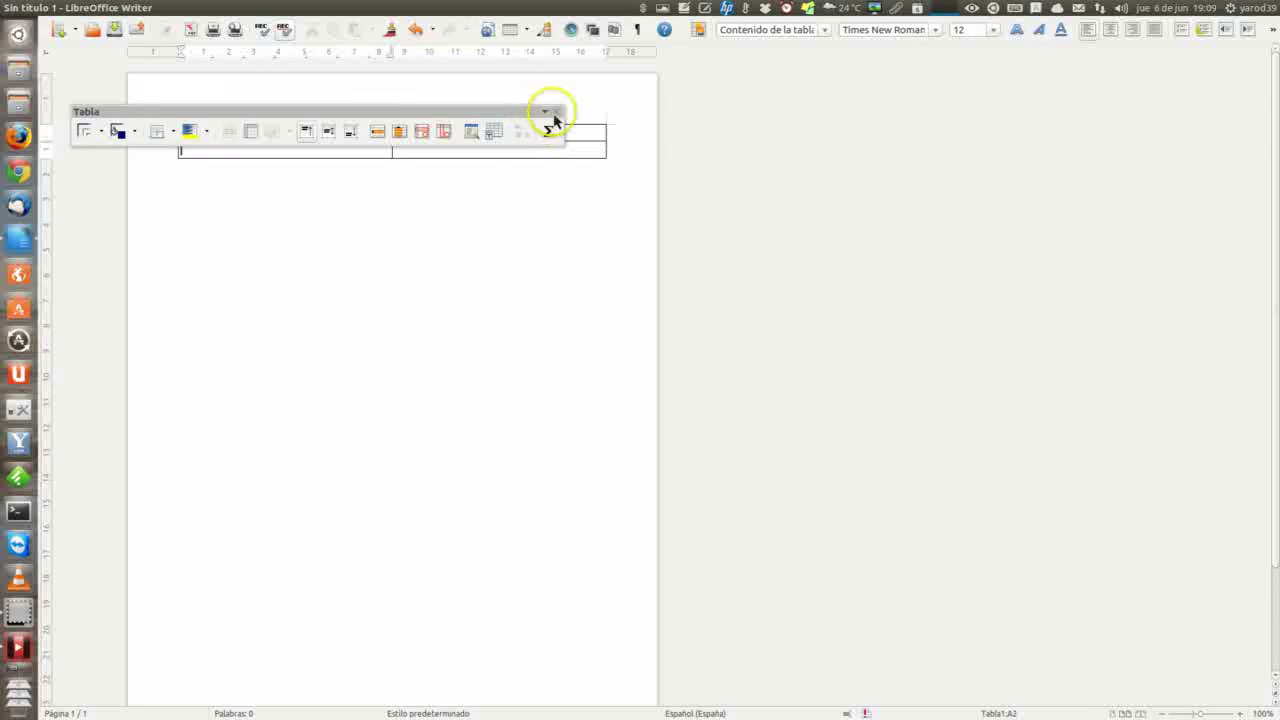
pyautogui.click(557, 112)
pyautogui.click(415, 31)
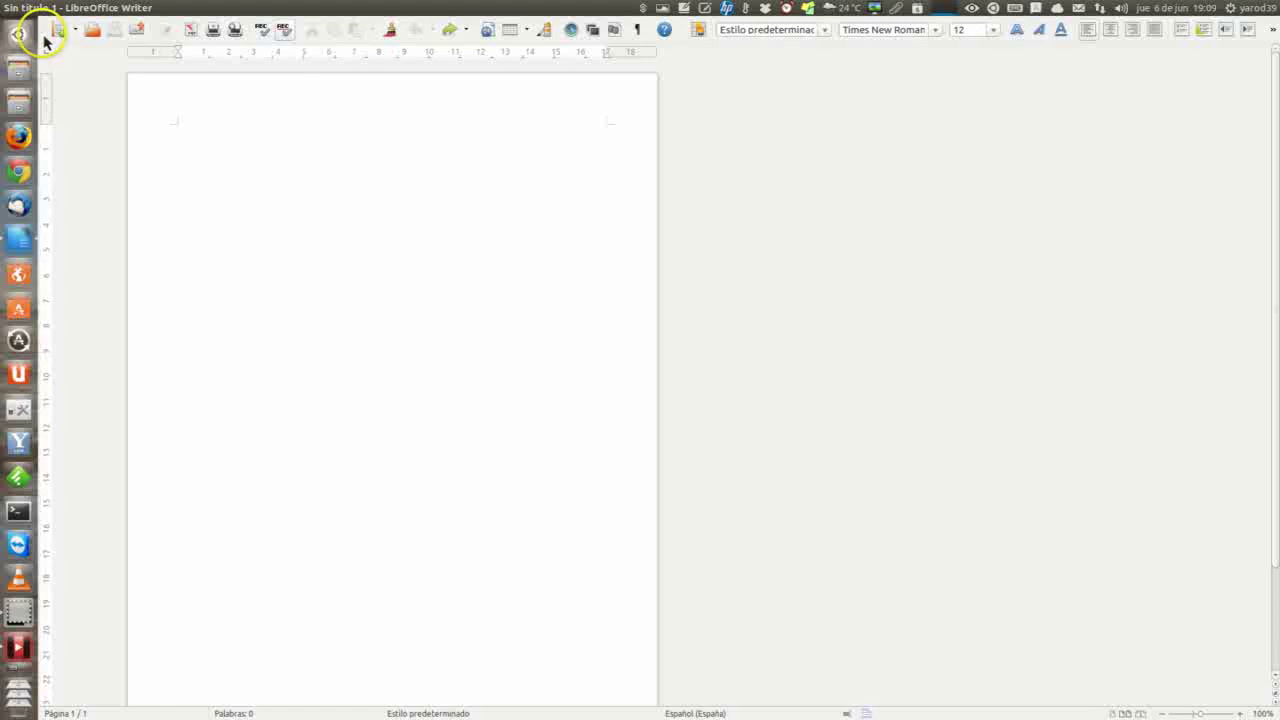
# Dock the Standard toolbar vertically, then return it to its own top row above Formatting.
pyautogui.moveTo(48, 64); pyautogui.dragTo(46, 66)
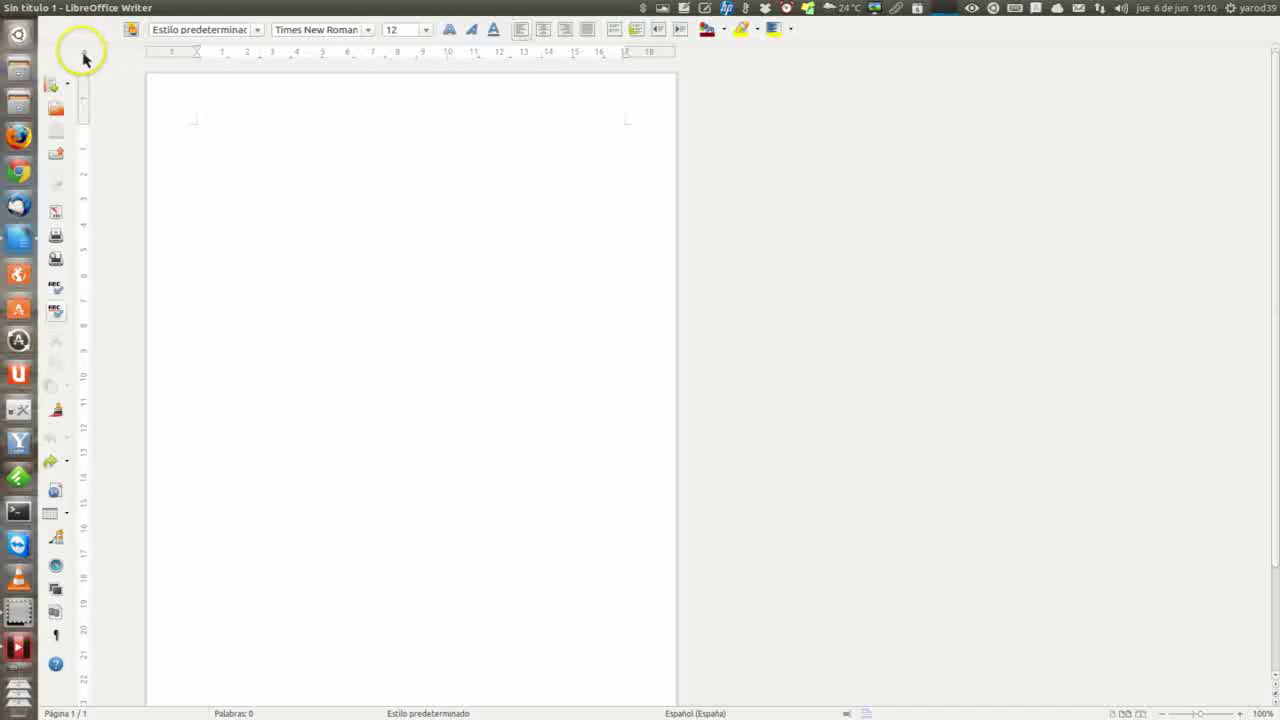
pyautogui.moveTo(62, 75)
pyautogui.mouseDown()
pyautogui.moveTo(64, 30)
pyautogui.moveTo(40, 30)
pyautogui.moveTo(78, 117)
pyautogui.moveTo(73, 42)
pyautogui.moveTo(40, 35)
pyautogui.mouseUp()
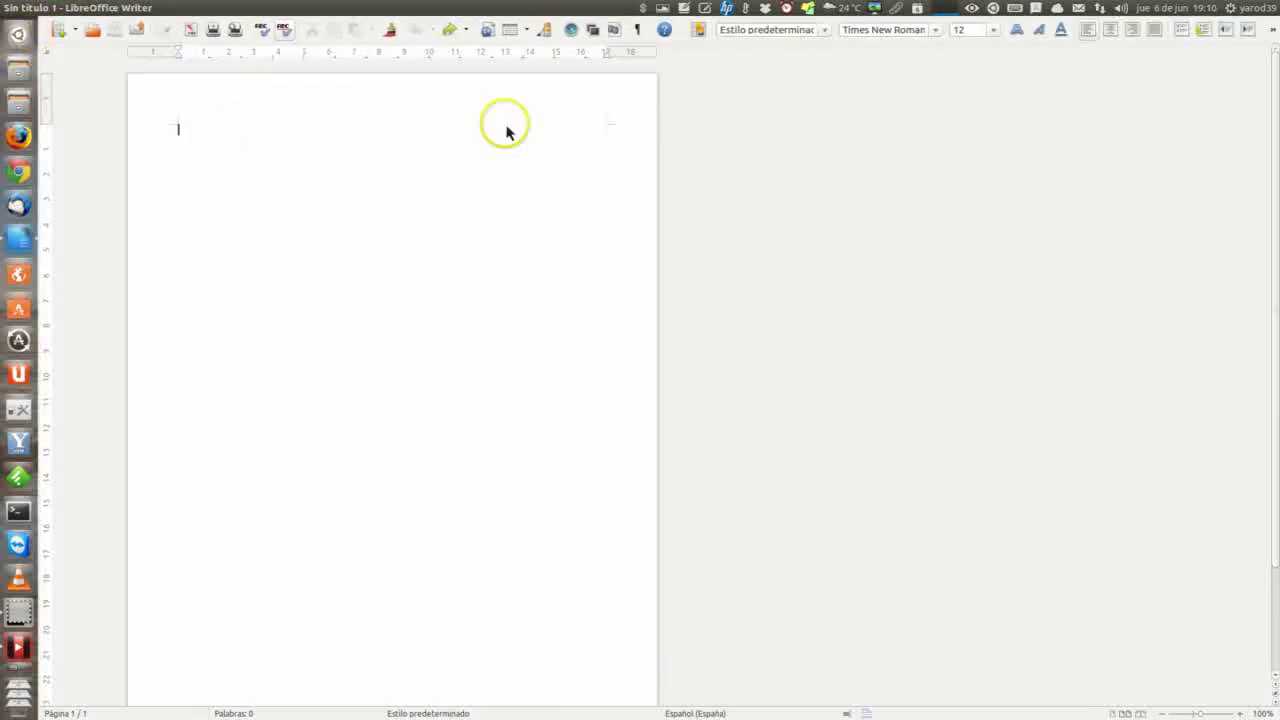
pyautogui.moveTo(686, 40)
pyautogui.mouseDown()
pyautogui.moveTo(48, 60)
pyautogui.moveTo(42, 48)
pyautogui.mouseUp()
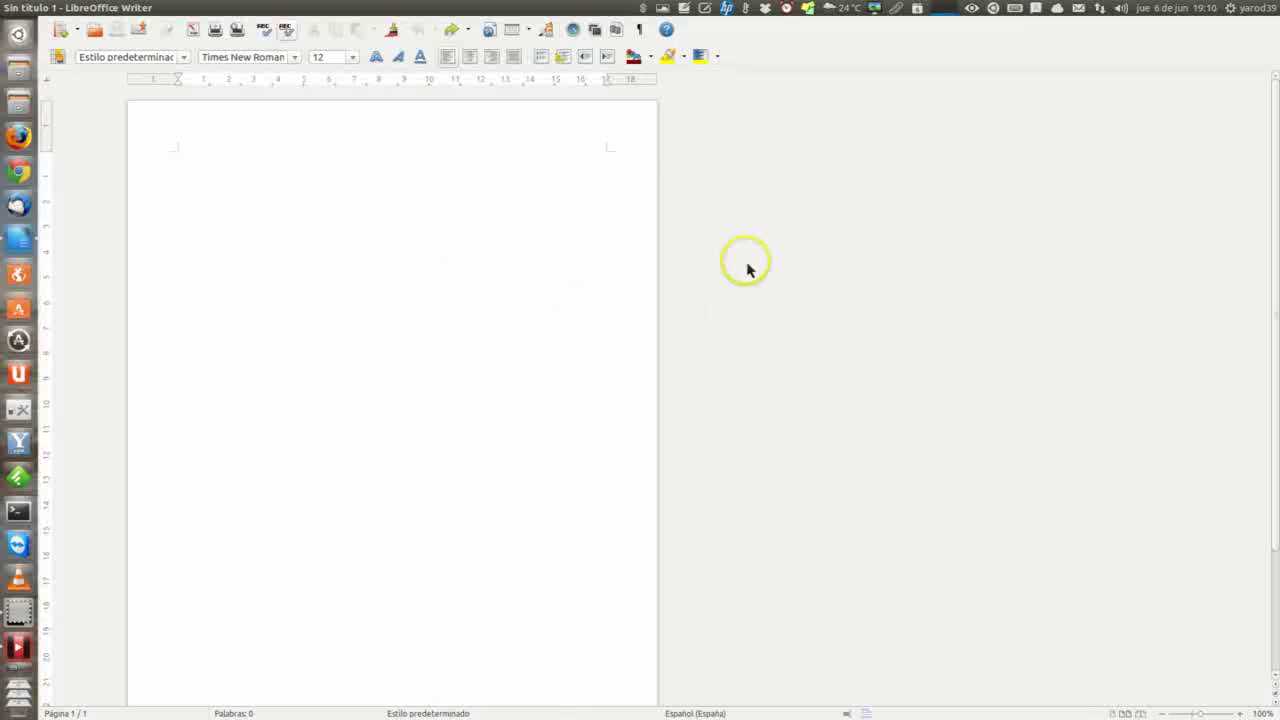
# Restore the window, float both toolbars, and reshape the Formato toolbar into a narrow block.
pyautogui.click(34, 9)
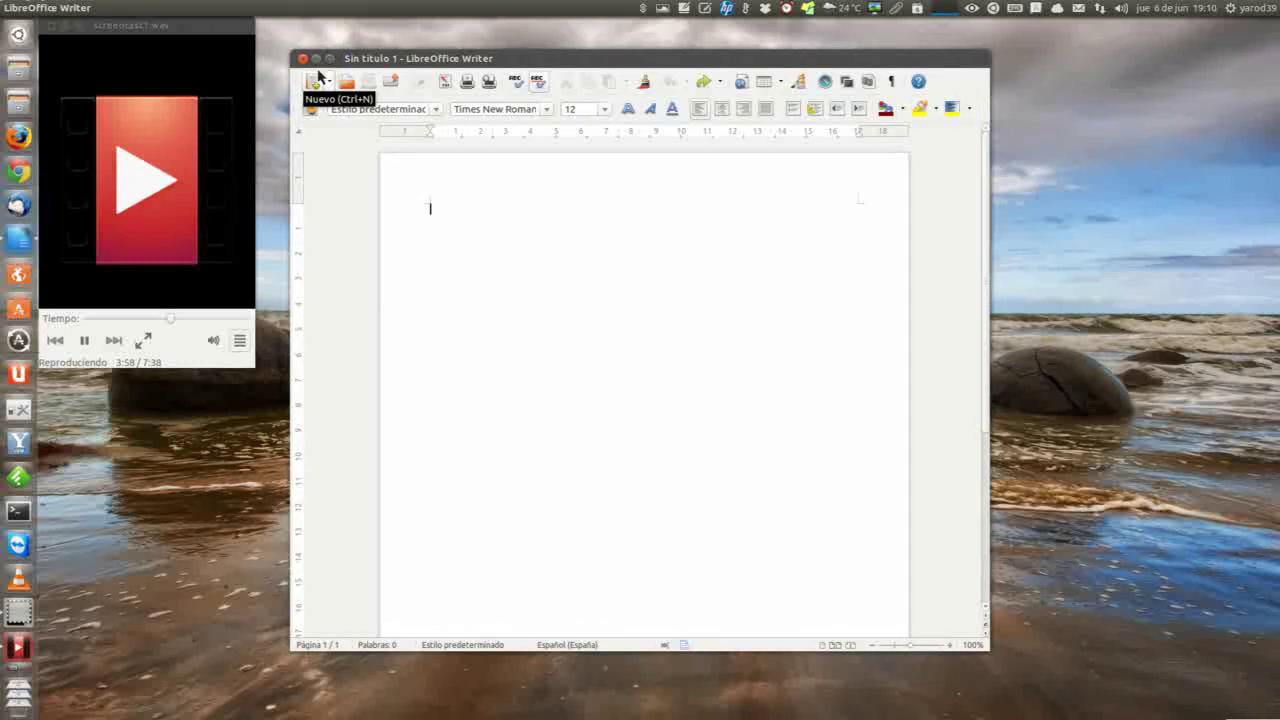
pyautogui.keyDown('ctrl'); pyautogui.doubleClick(319, 77); pyautogui.keyUp('ctrl')
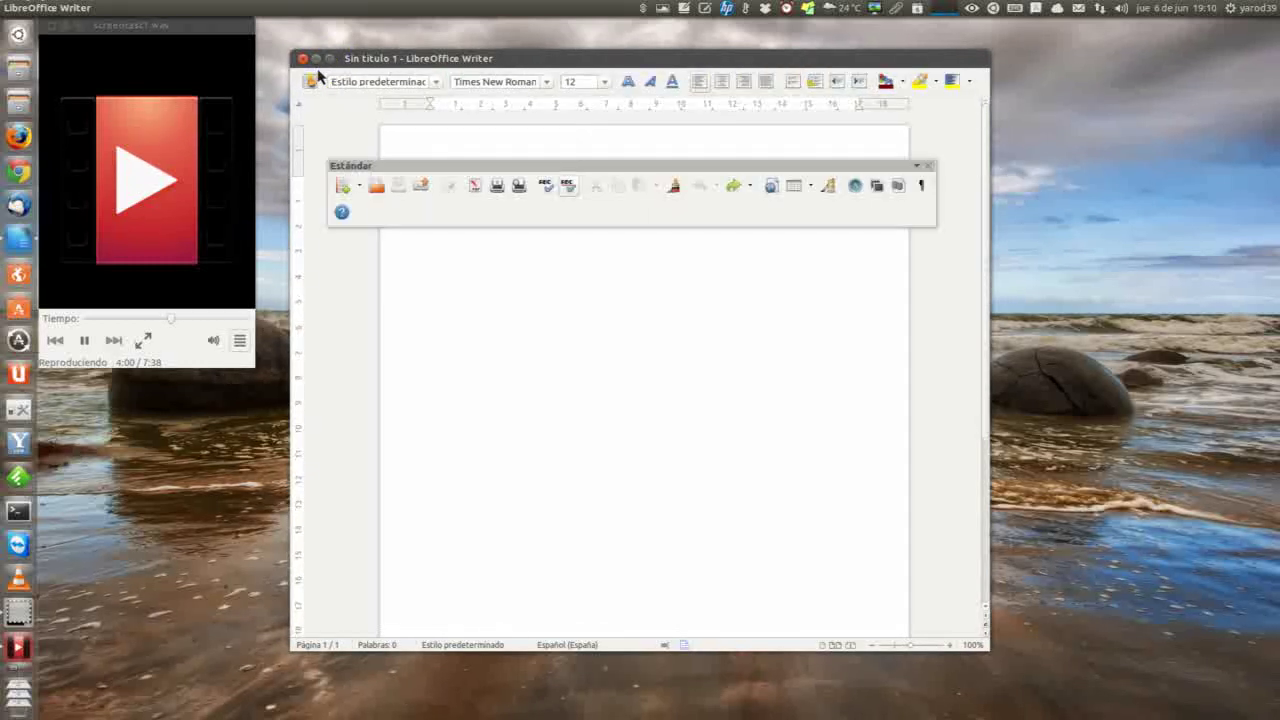
pyautogui.keyDown('ctrl'); pyautogui.doubleClick(310, 78); pyautogui.keyUp('ctrl')
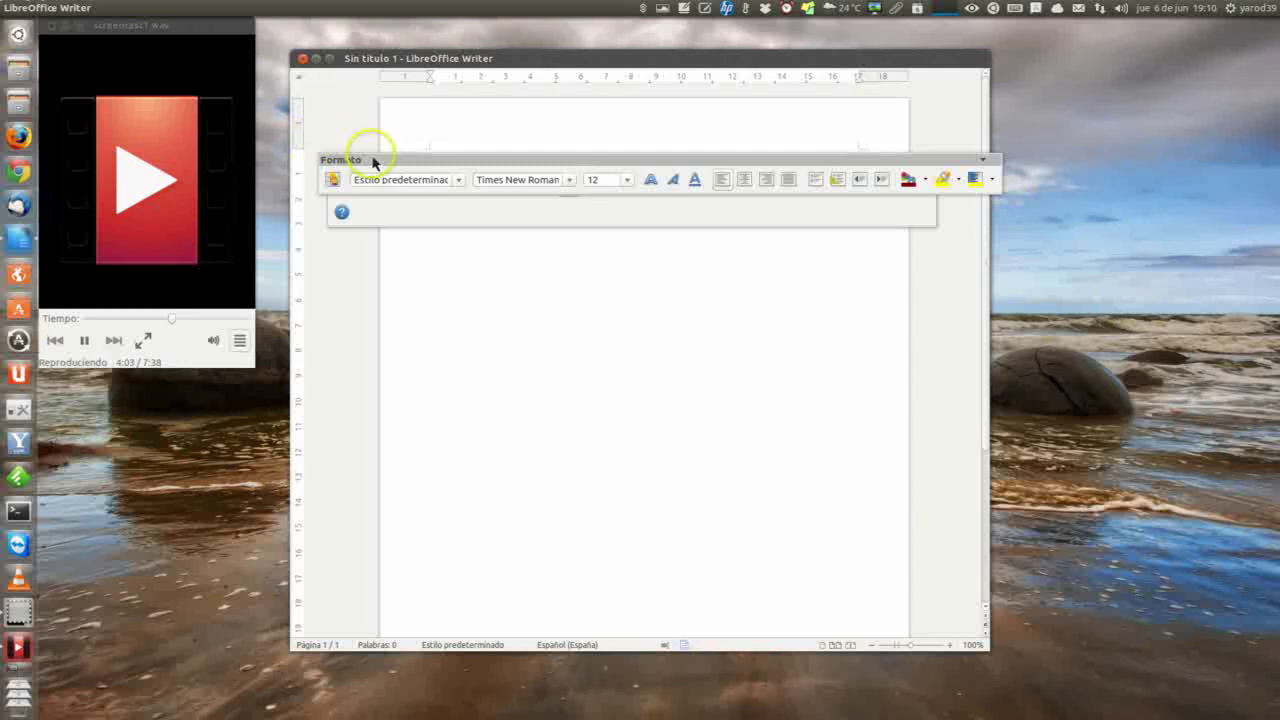
pyautogui.moveTo(389, 165); pyautogui.dragTo(407, 282)
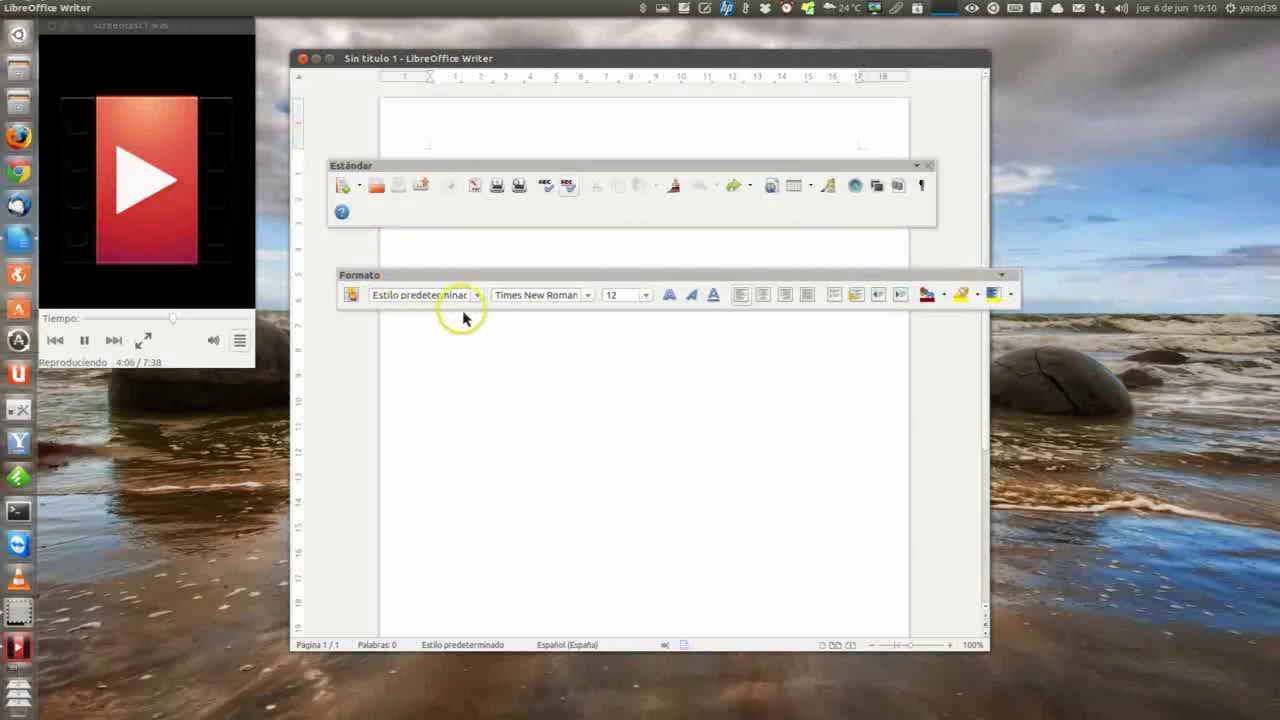
pyautogui.moveTo(464, 308); pyautogui.dragTo(497, 477)
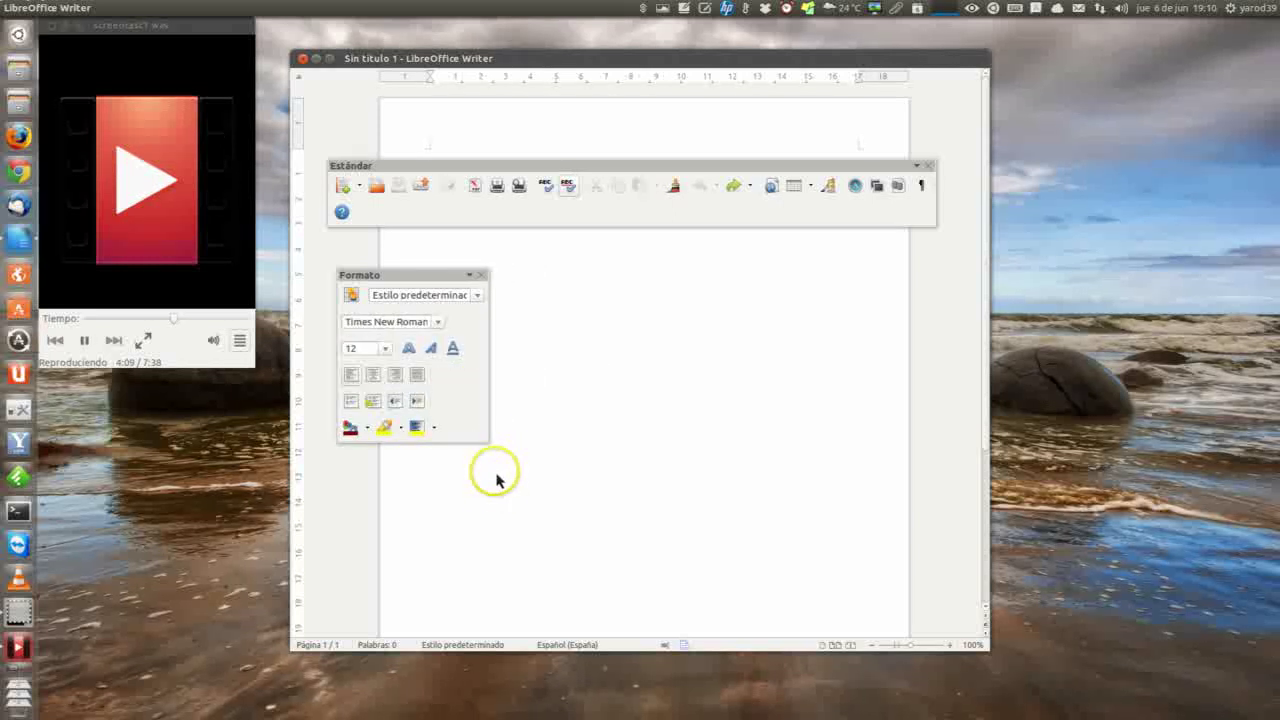
# Dock both toolbars back into the window, then float them over the page again.
pyautogui.keyDown('ctrl'); pyautogui.doubleClick(415, 283); pyautogui.keyUp('ctrl')
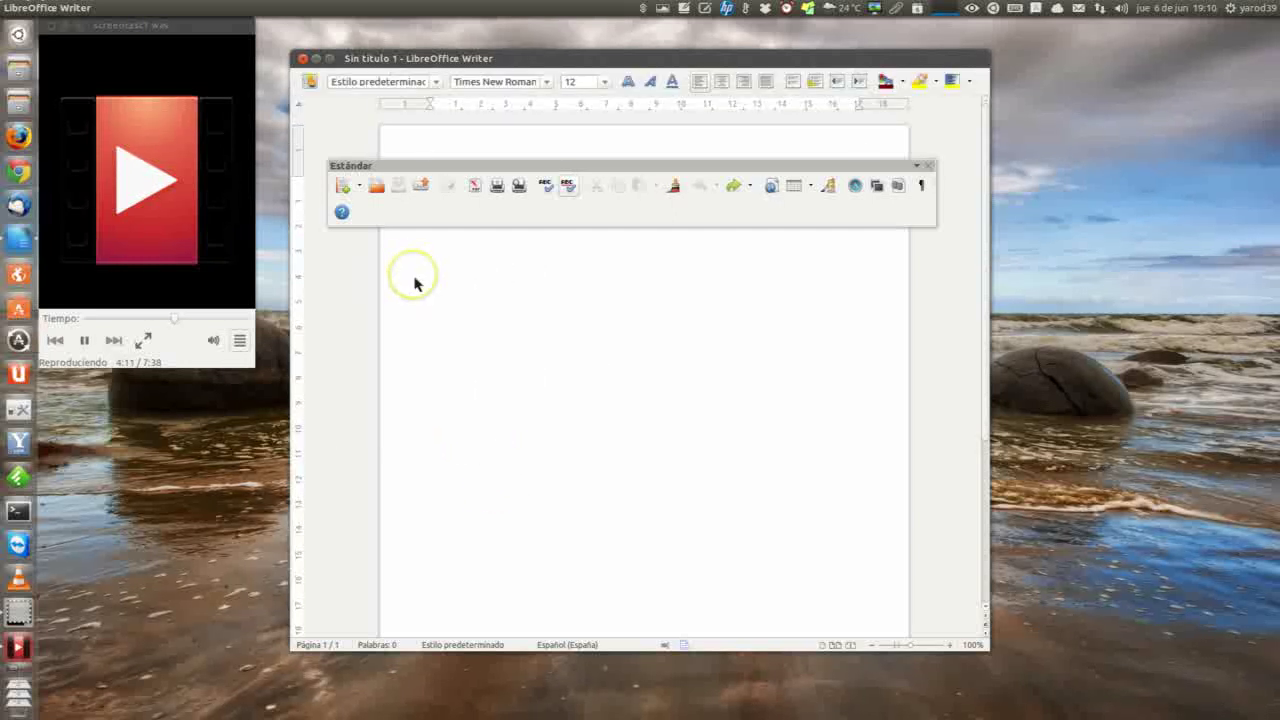
pyautogui.keyDown('ctrl'); pyautogui.doubleClick(419, 174); pyautogui.keyUp('ctrl')
pyautogui.click(342, 96)
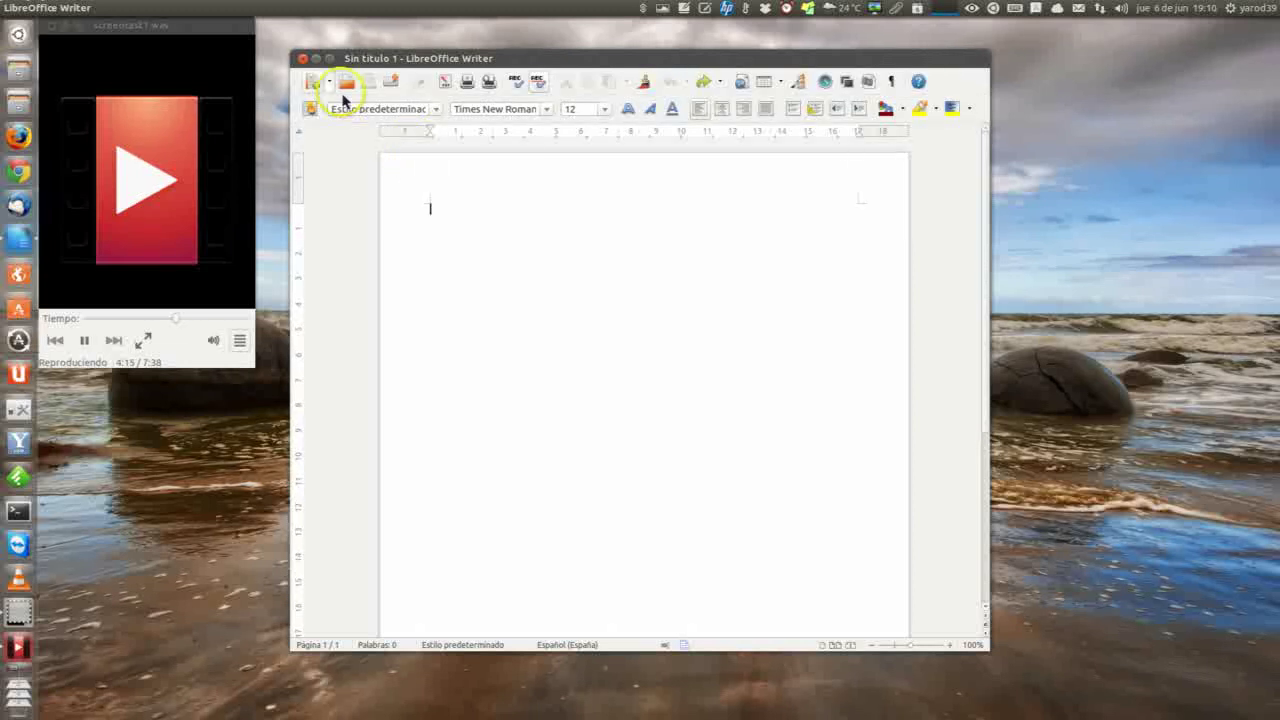
pyautogui.keyDown('ctrl'); pyautogui.doubleClick(297, 92); pyautogui.keyUp('ctrl')
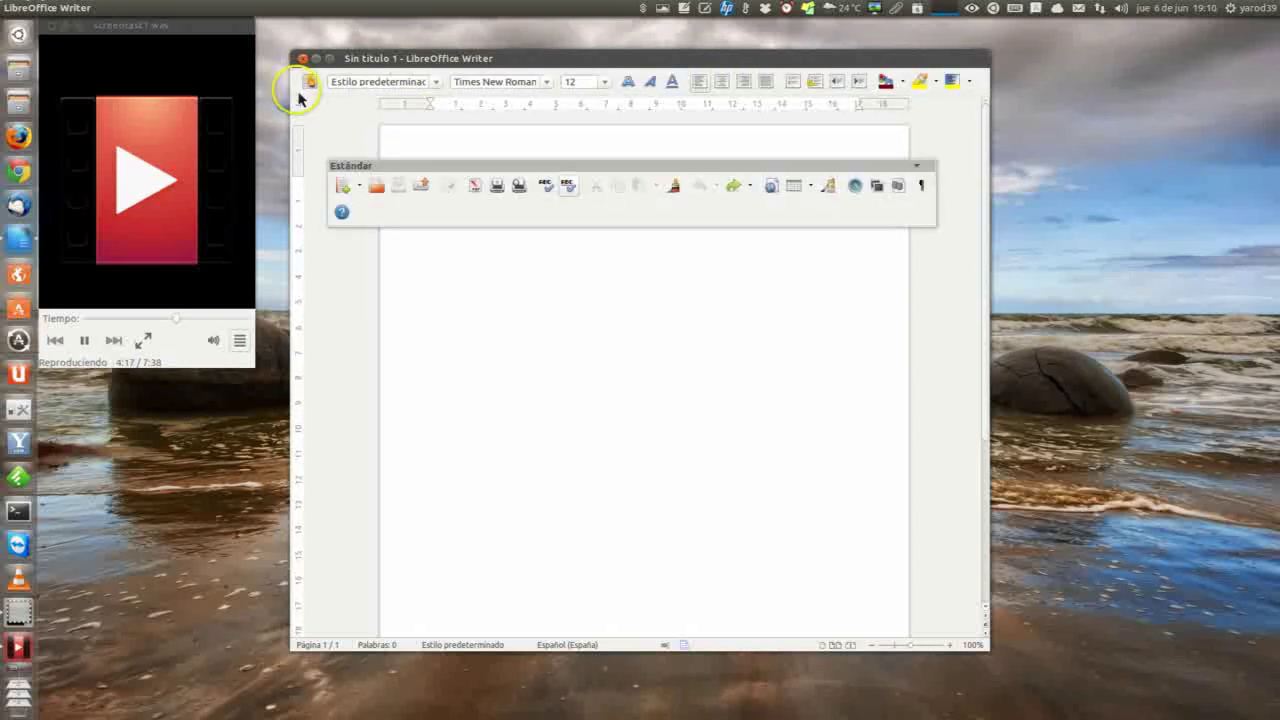
pyautogui.keyDown('ctrl'); pyautogui.doubleClick(299, 90); pyautogui.keyUp('ctrl')
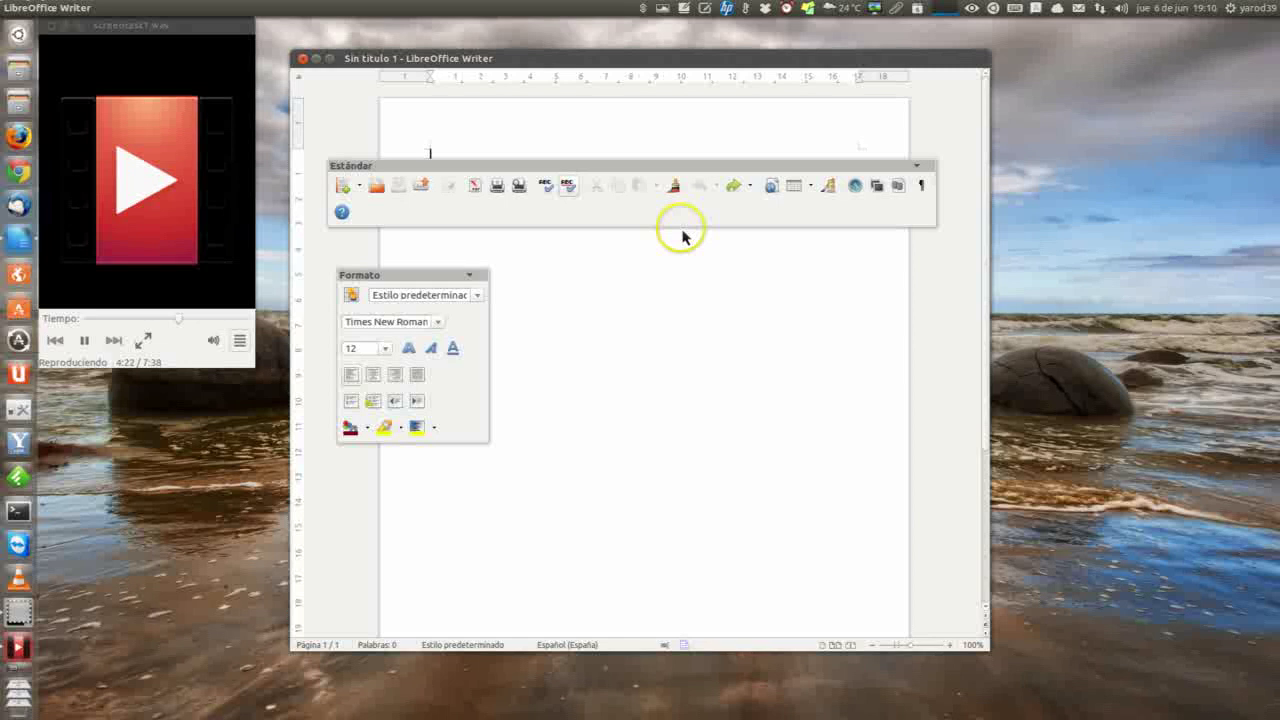
# Reshape the floating Estándar toolbar, dock both toolbars back, and maximize the Writer window.
pyautogui.moveTo(683, 234); pyautogui.dragTo(668, 365)
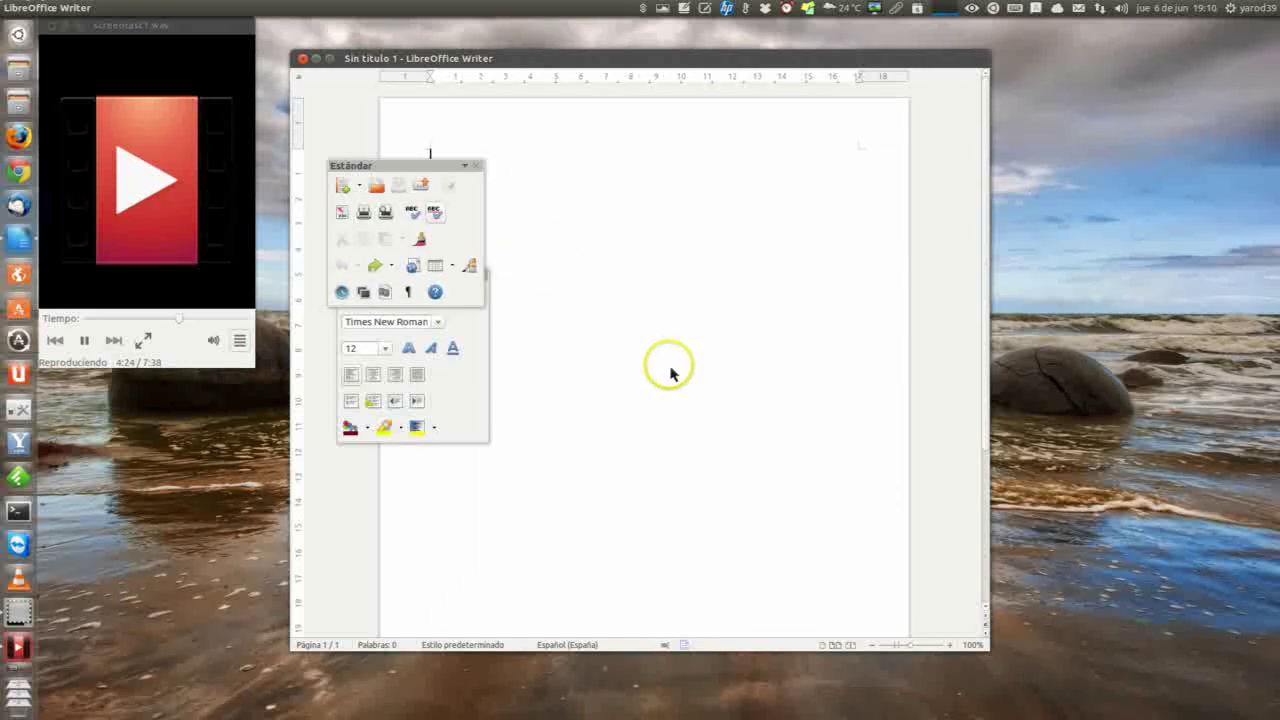
pyautogui.moveTo(416, 174); pyautogui.dragTo(680, 298)
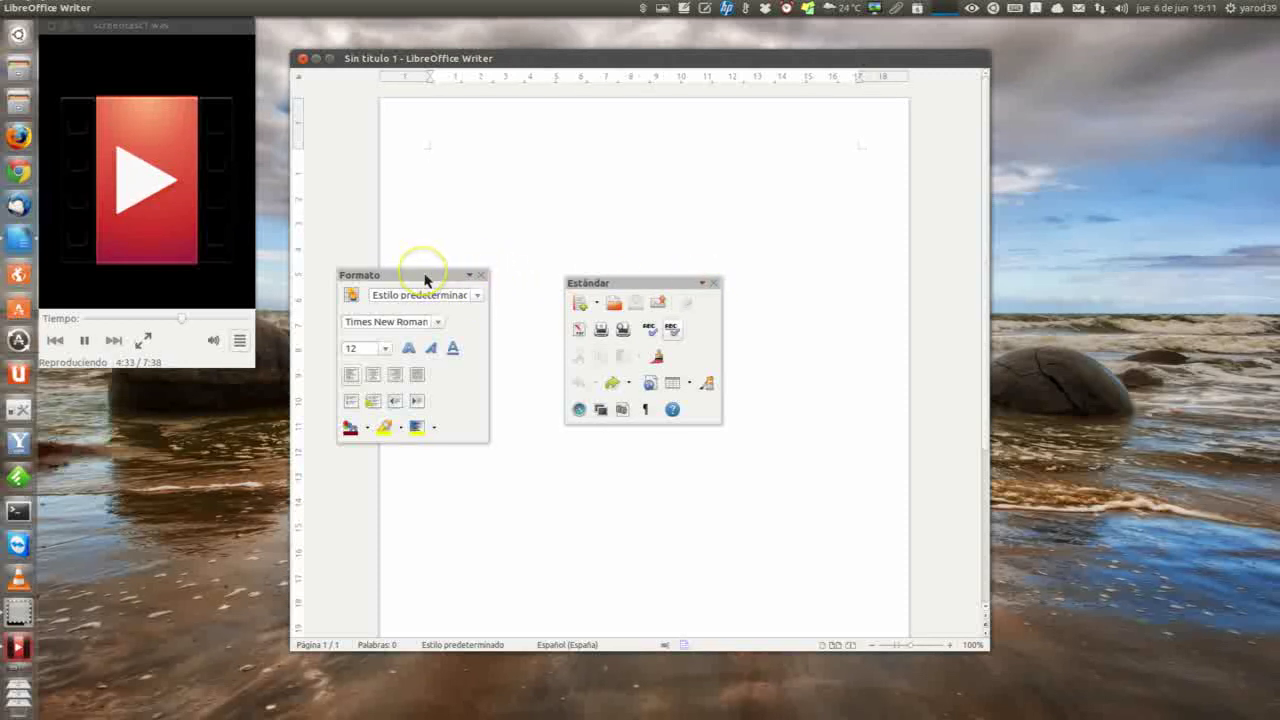
pyautogui.keyDown('ctrl'); pyautogui.doubleClick(428, 276); pyautogui.keyUp('ctrl')
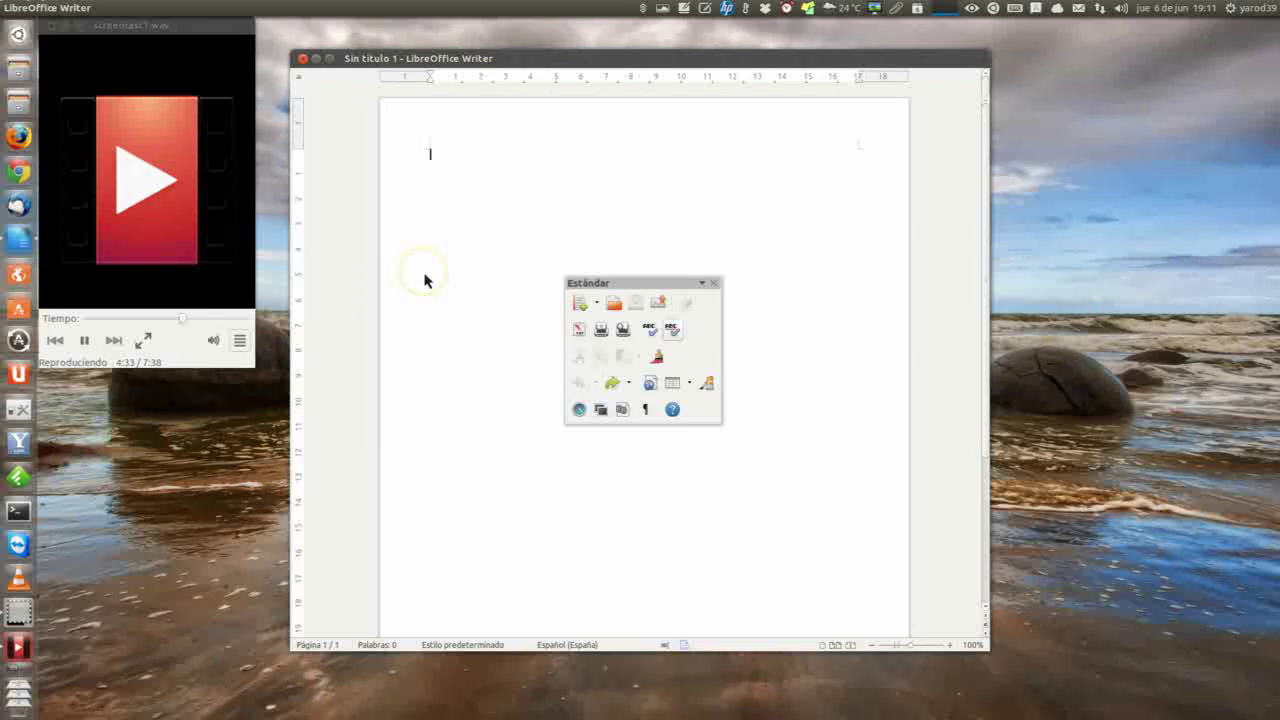
pyautogui.keyDown('ctrl'); pyautogui.doubleClick(668, 285); pyautogui.keyUp('ctrl')
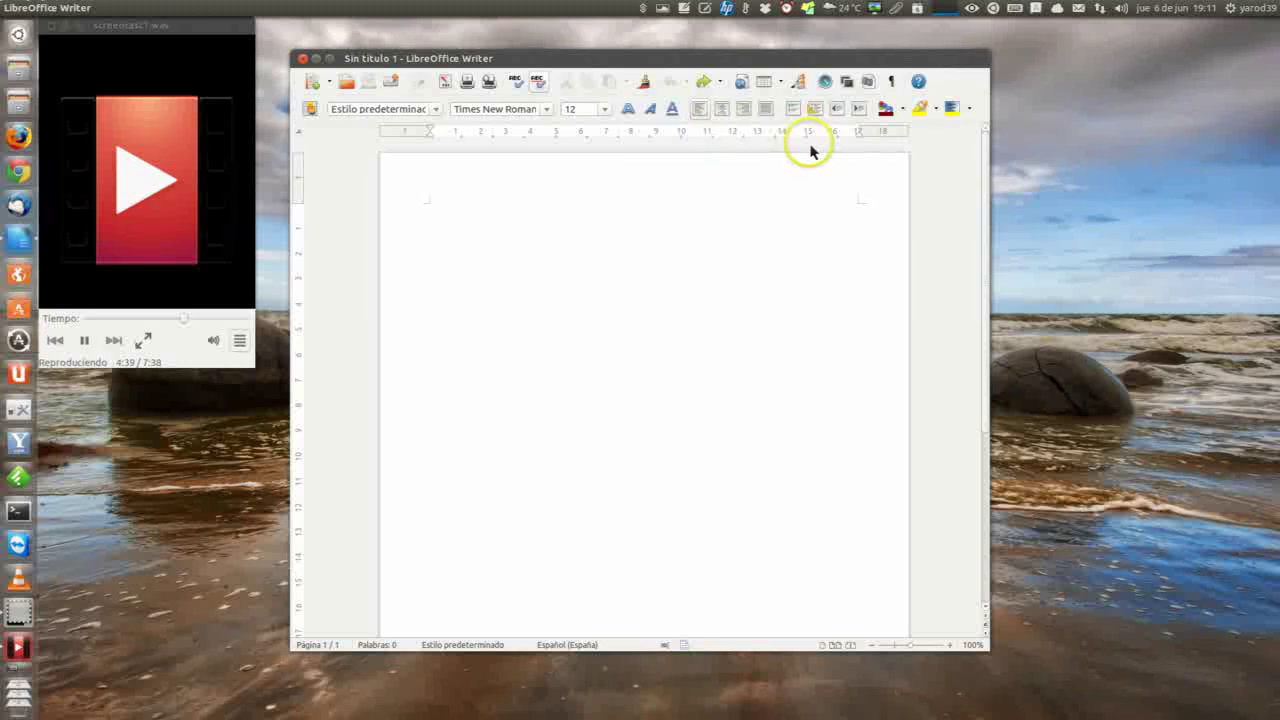
pyautogui.doubleClick(410, 57)
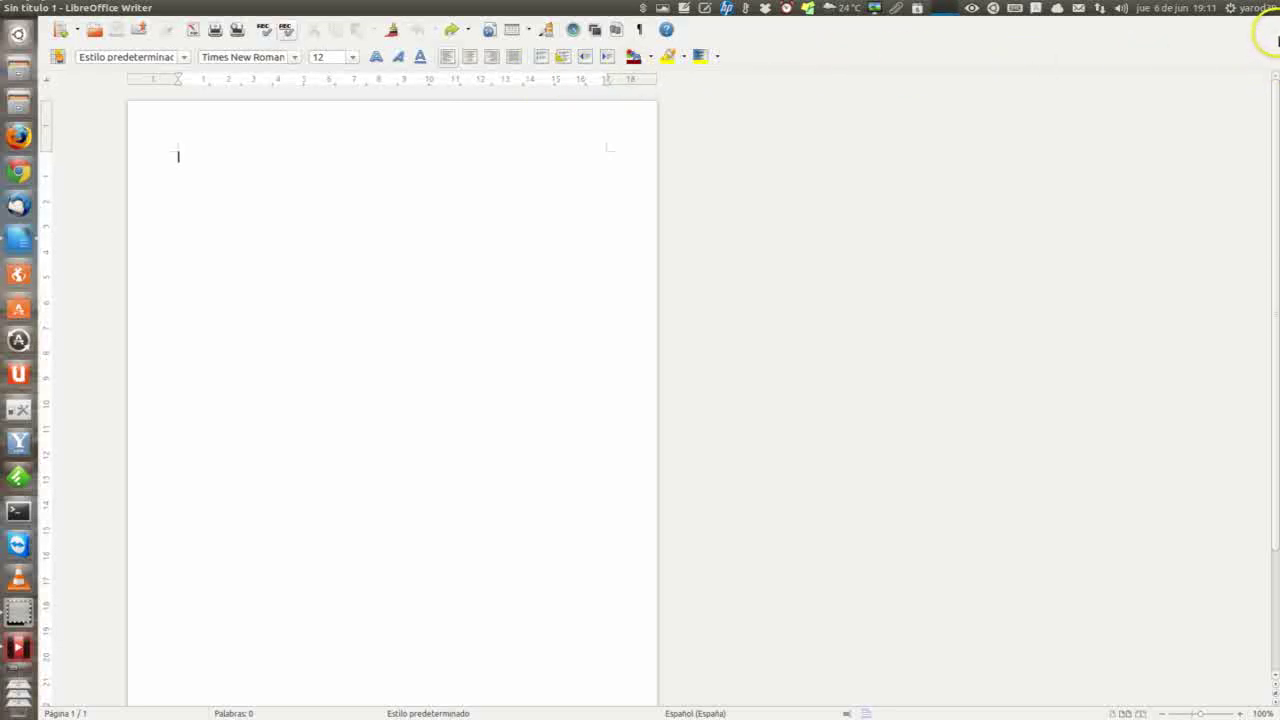
# Browse the Insertar, Archivo, Ver, Formato, Tabla and Herramientas menus, then bring up the page's context menu.
pyautogui.click(57, 32)
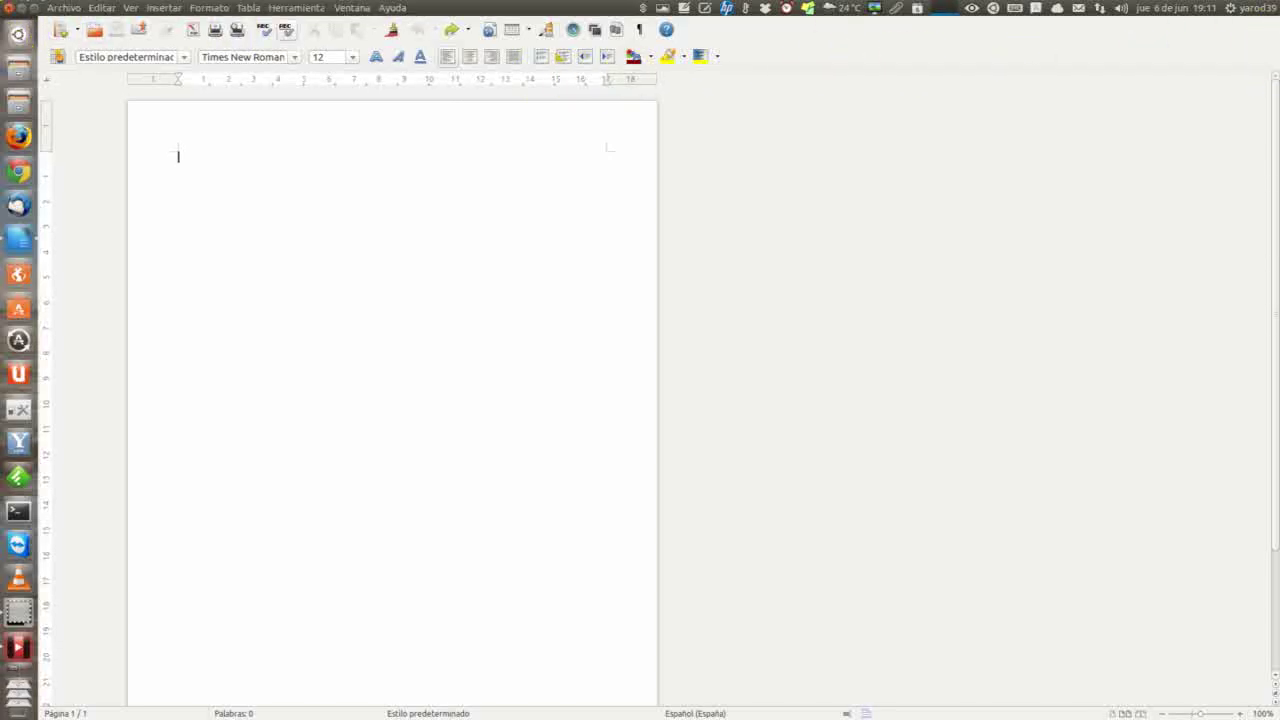
pyautogui.click(172, 10)
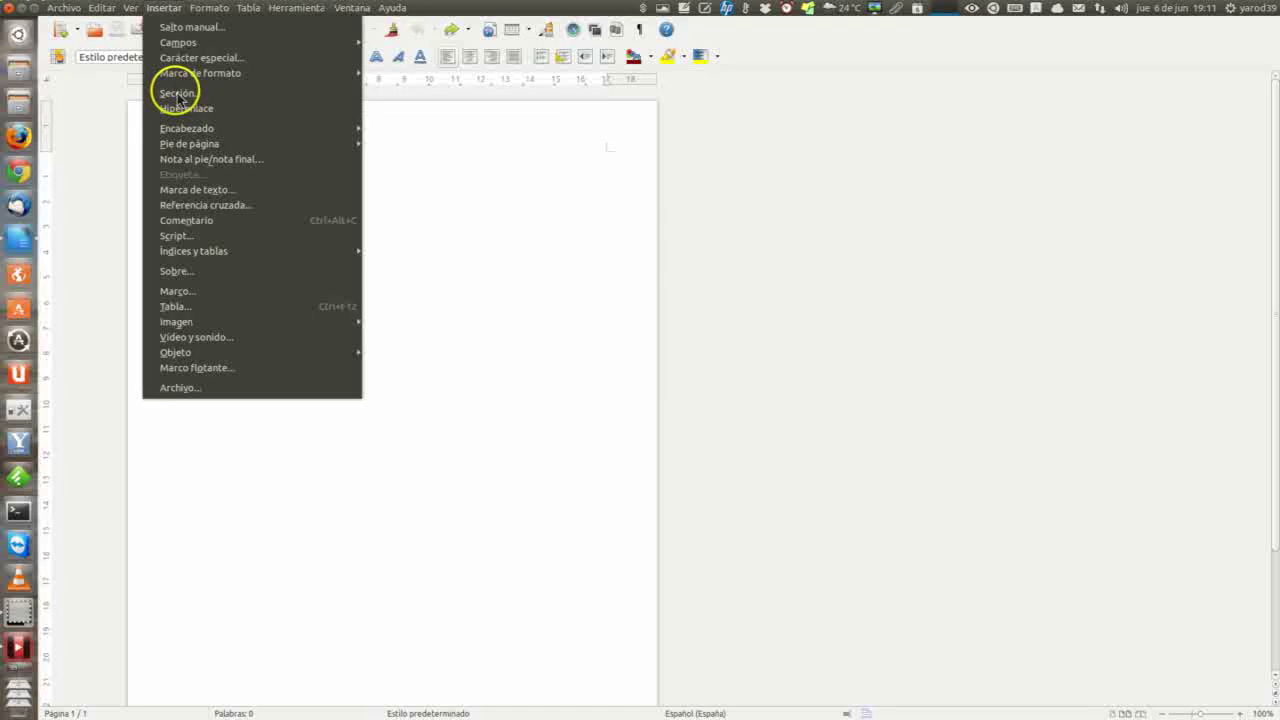
pyautogui.click(131, 119)
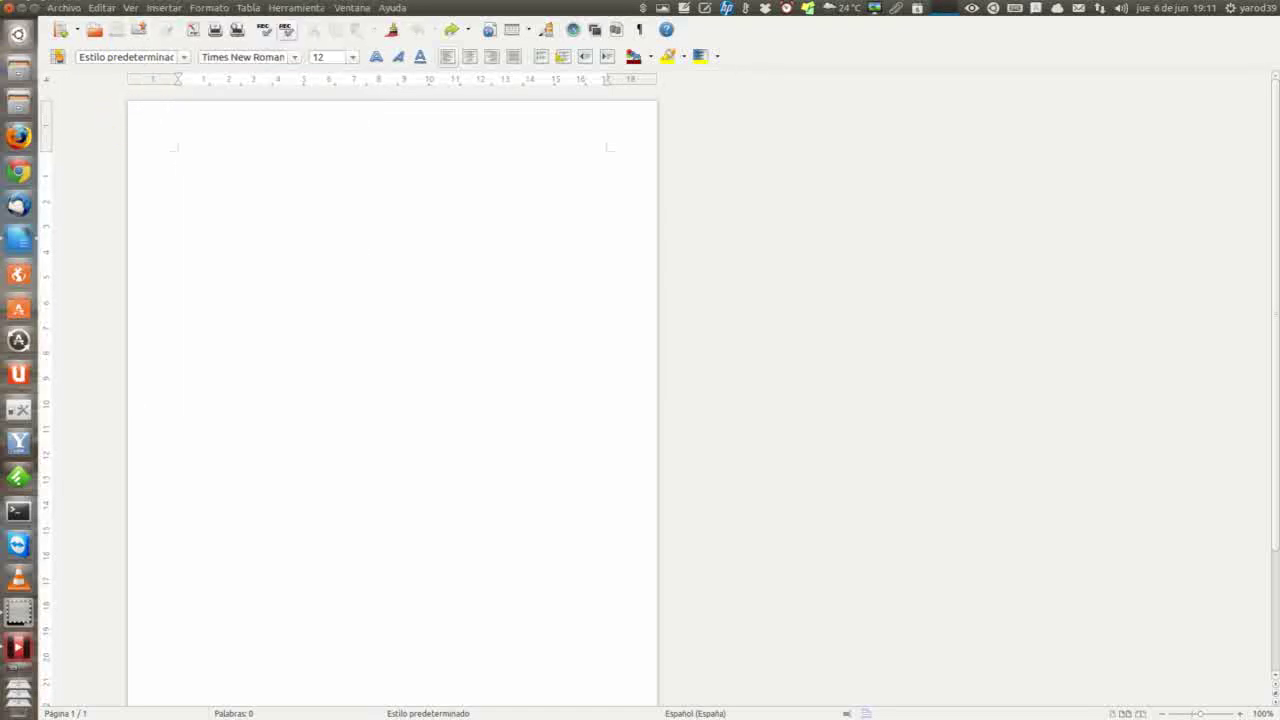
pyautogui.click(72, 14)
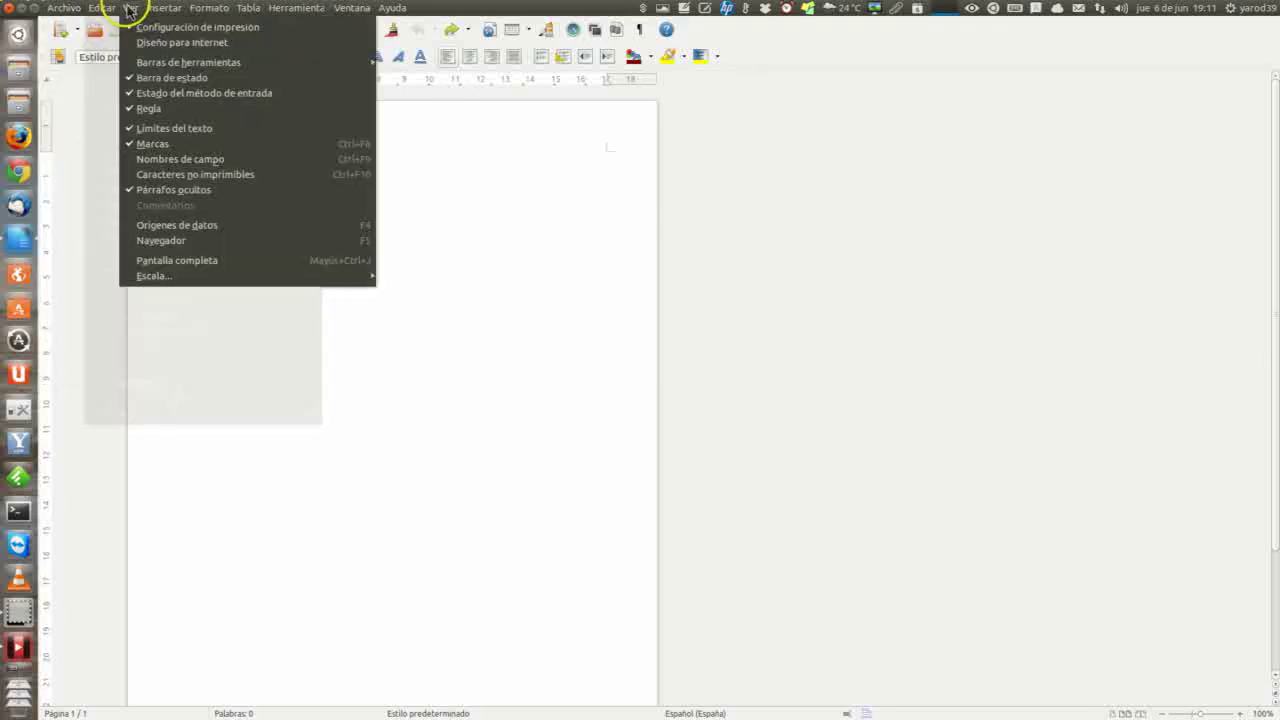
pyautogui.moveTo(114, 17)
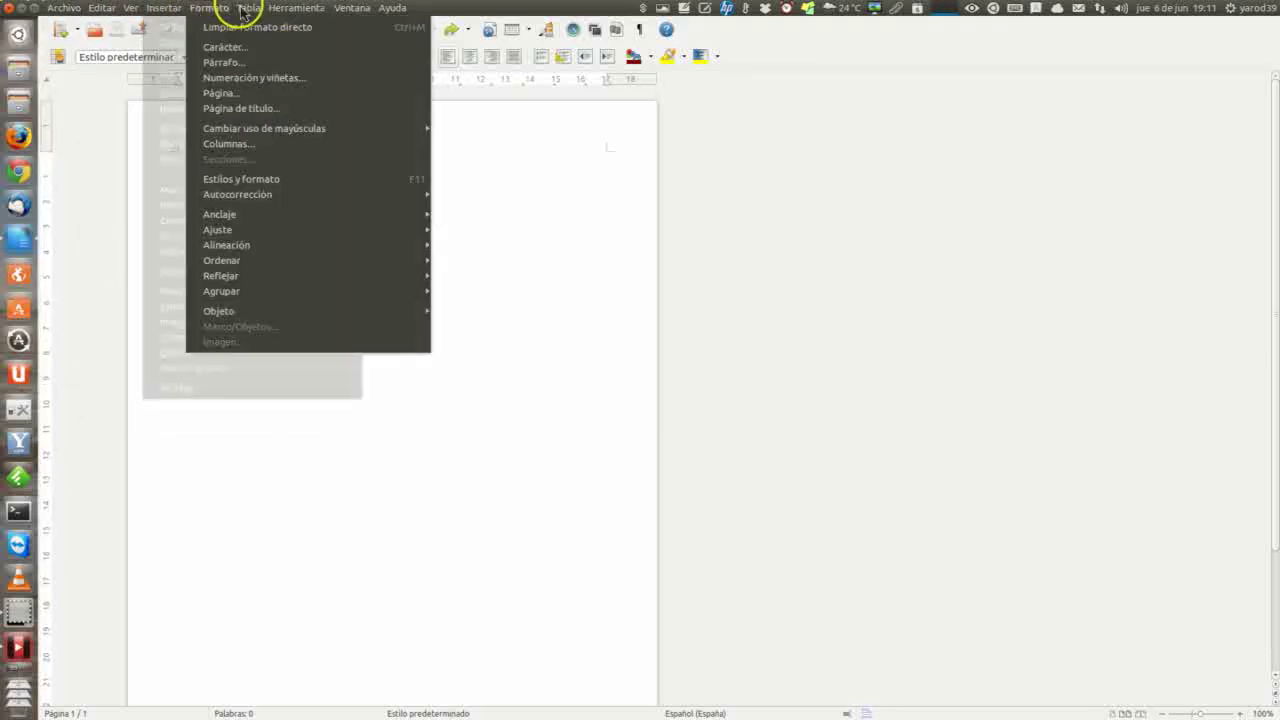
pyautogui.moveTo(250, 12)
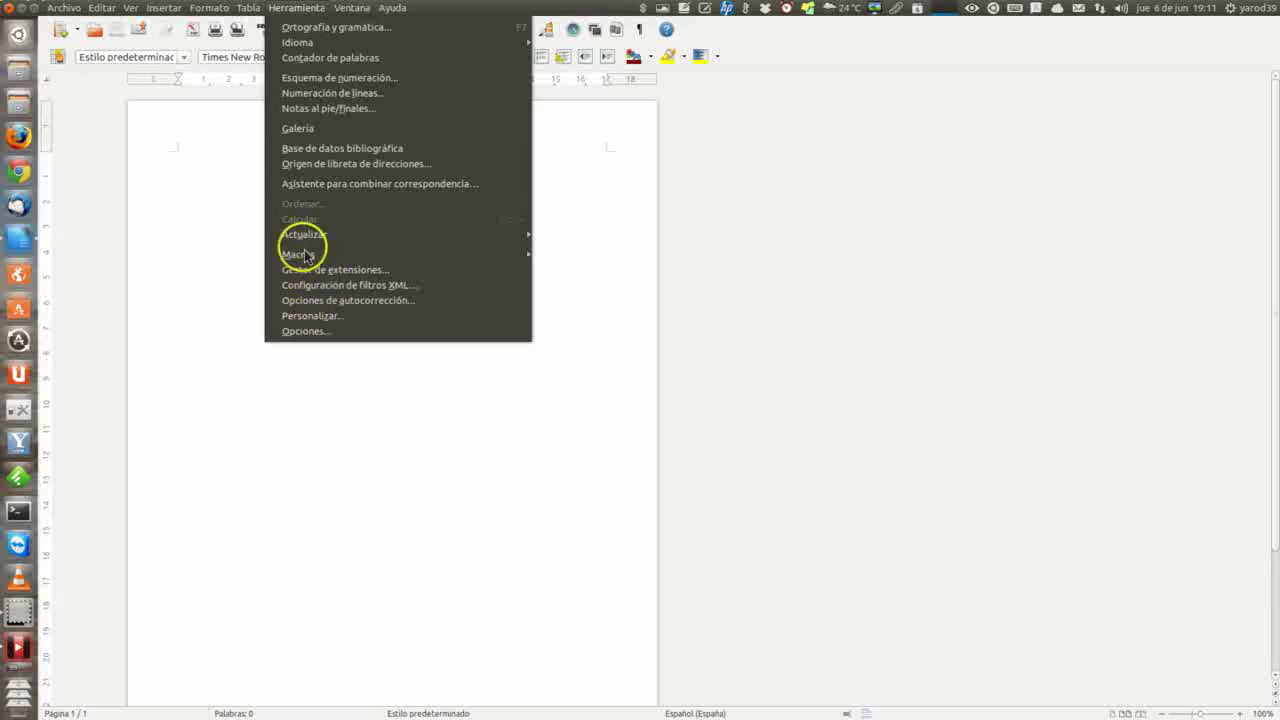
pyautogui.click(243, 203)
pyautogui.rightClick(244, 205)
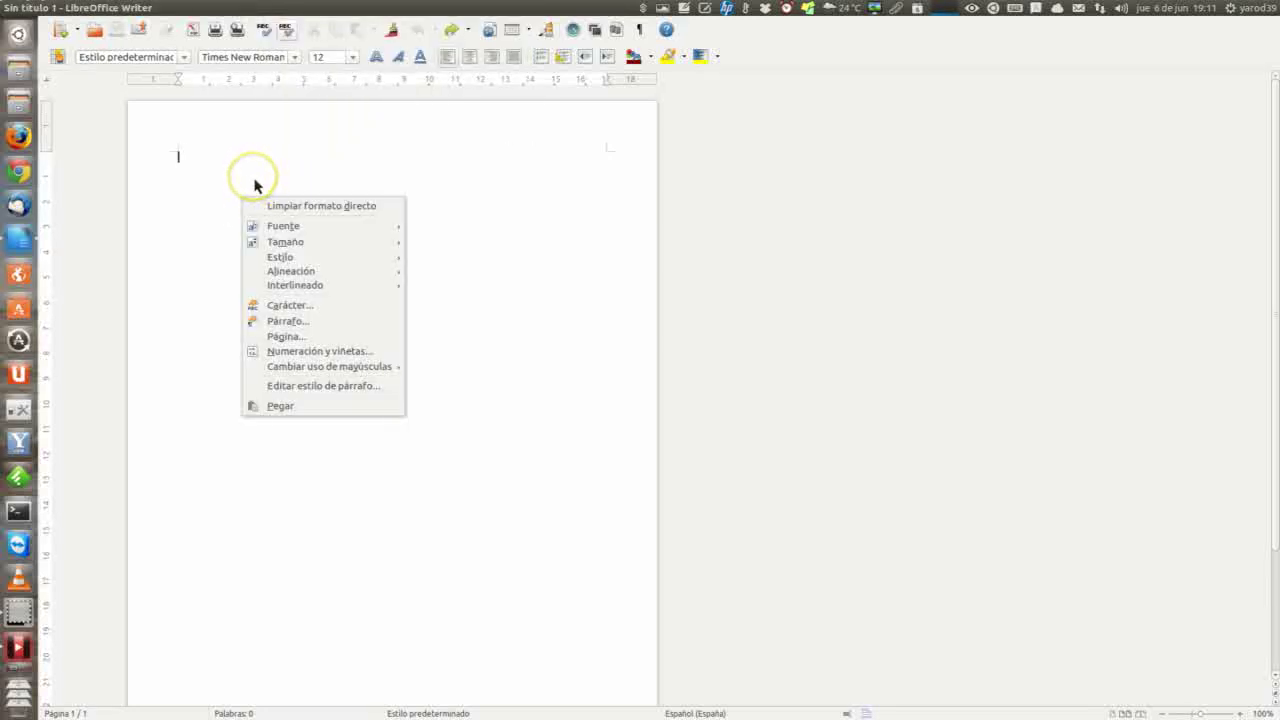
# Tick Seleccionar todo in the formatting toolbar's Visible Buttons list.
pyautogui.click(413, 159)
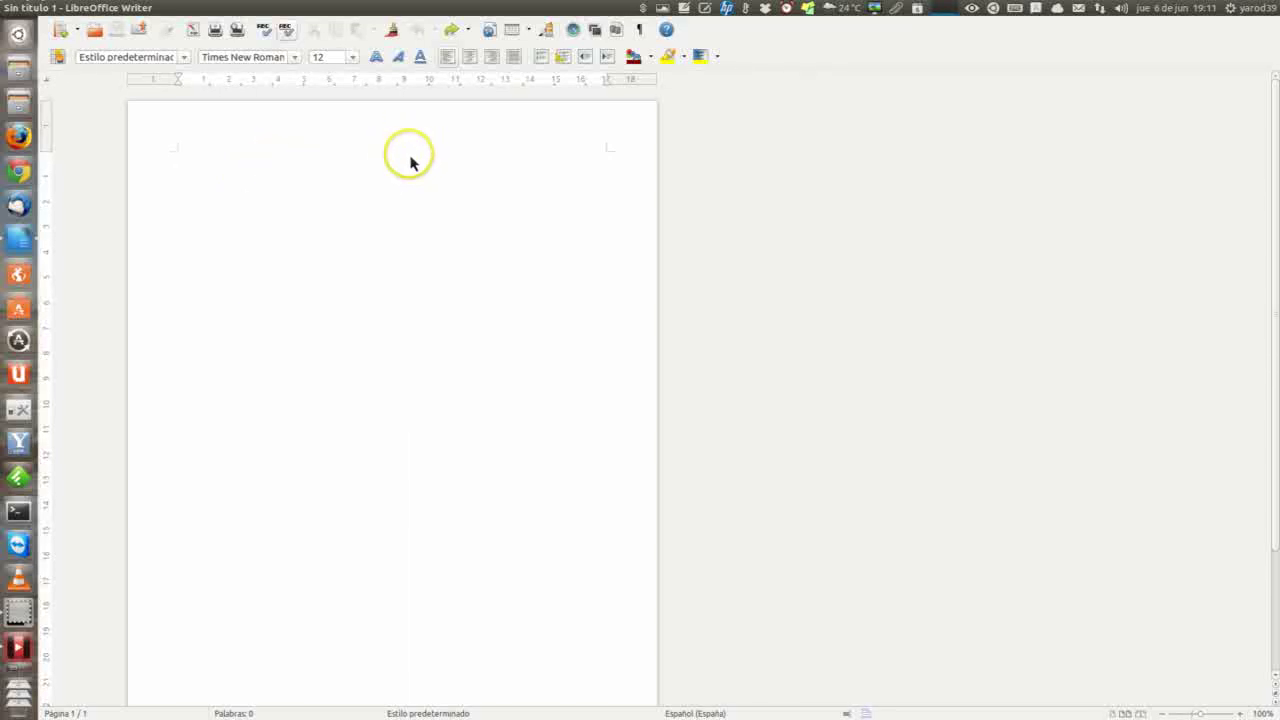
pyautogui.rightClick(364, 69)
pyautogui.click(380, 74)
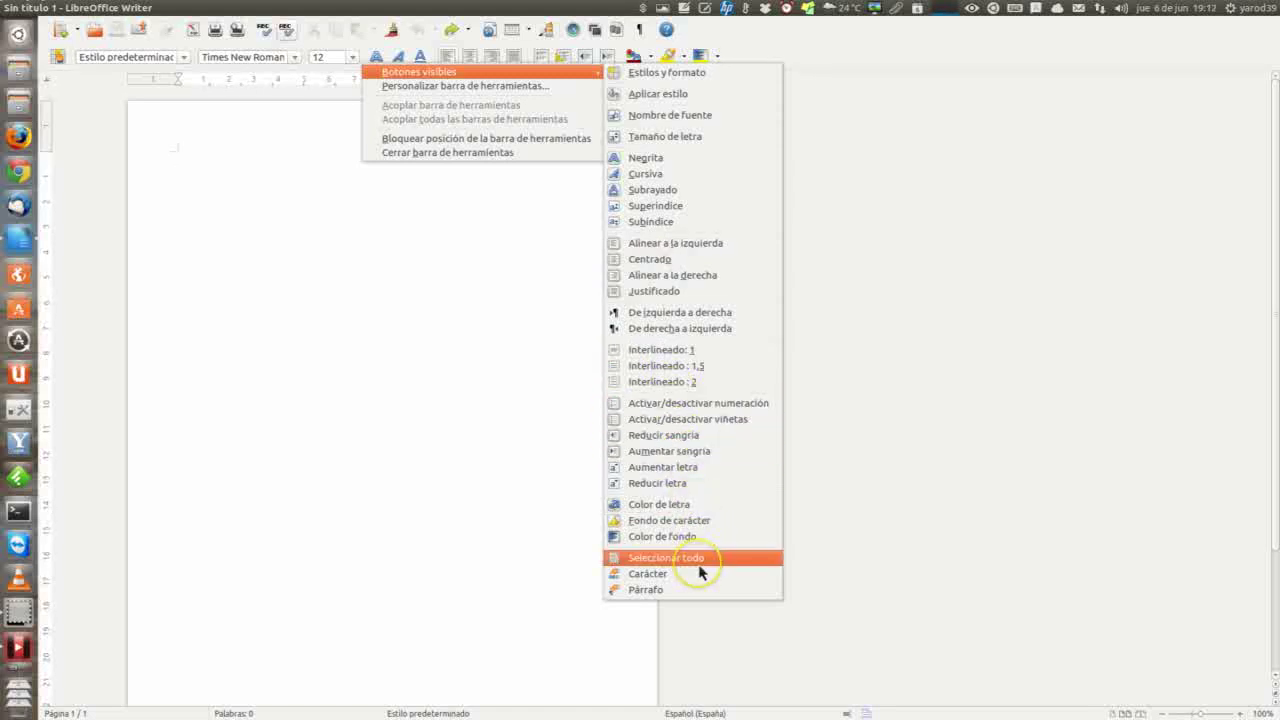
pyautogui.click(699, 565)
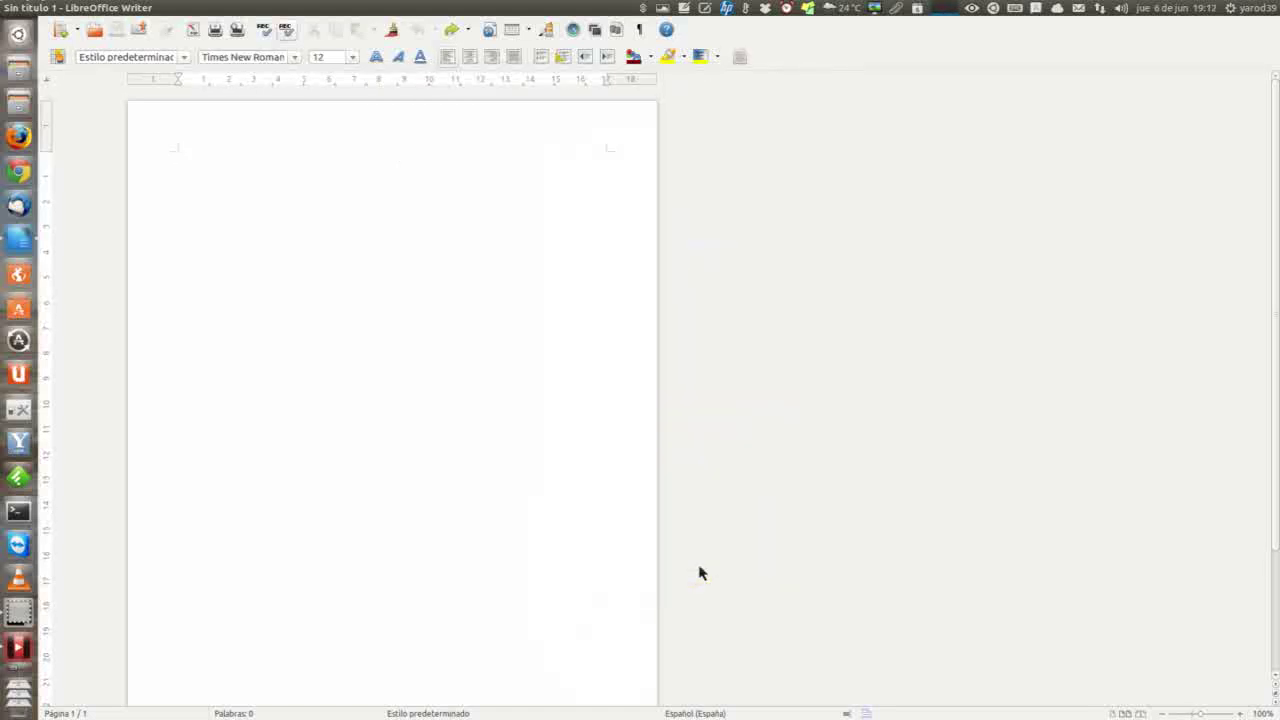
# Bring up the formatting toolbar's context menu.
pyautogui.rightClick(740, 60)
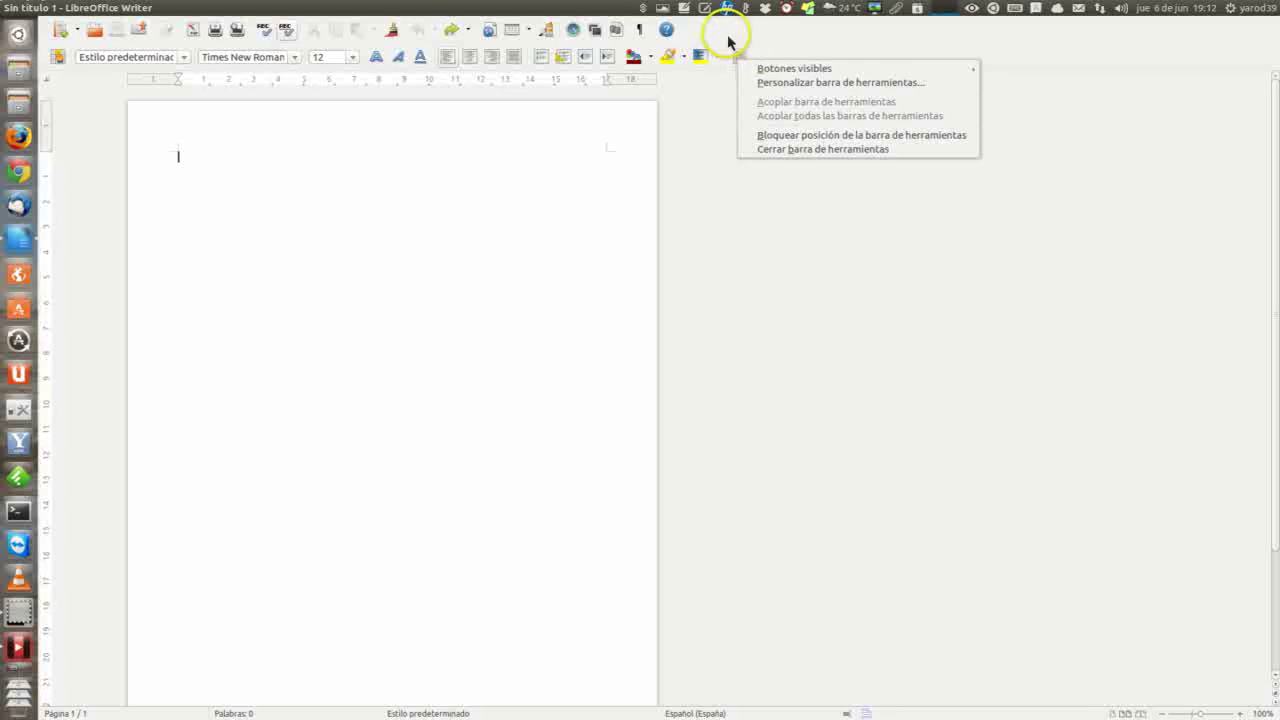
pyautogui.click(727, 40)
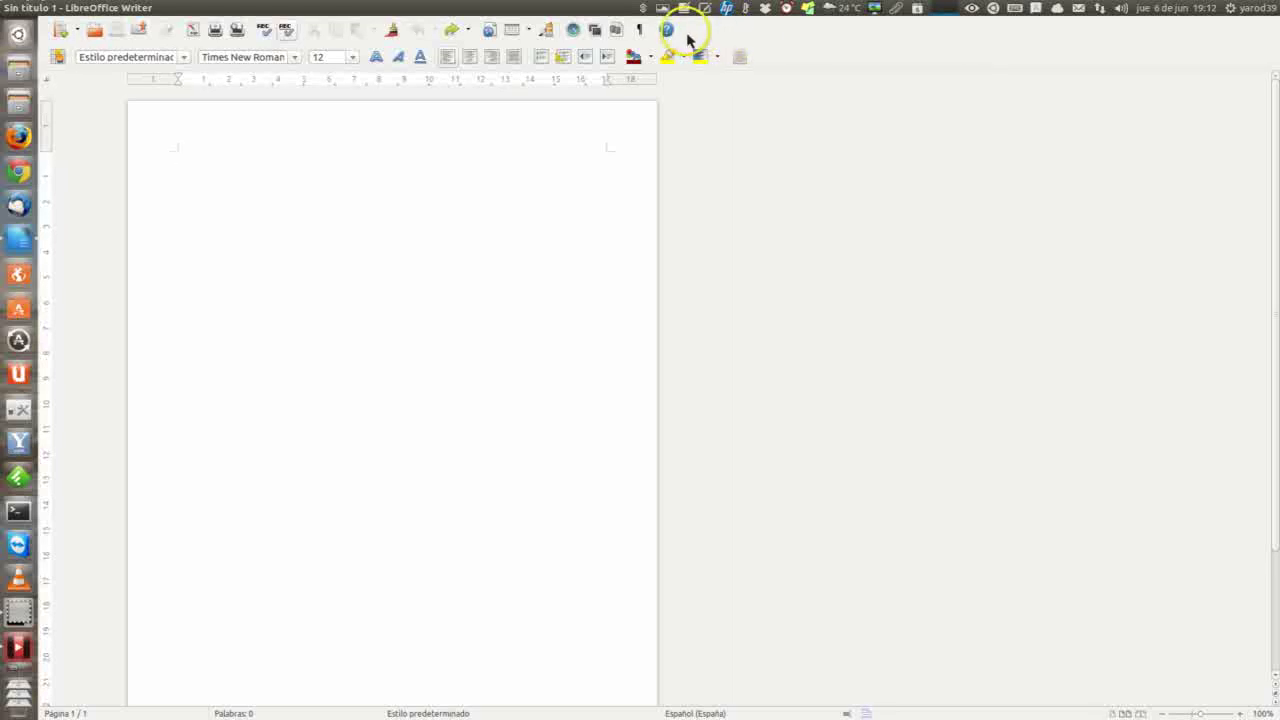
pyautogui.rightClick(650, 40)
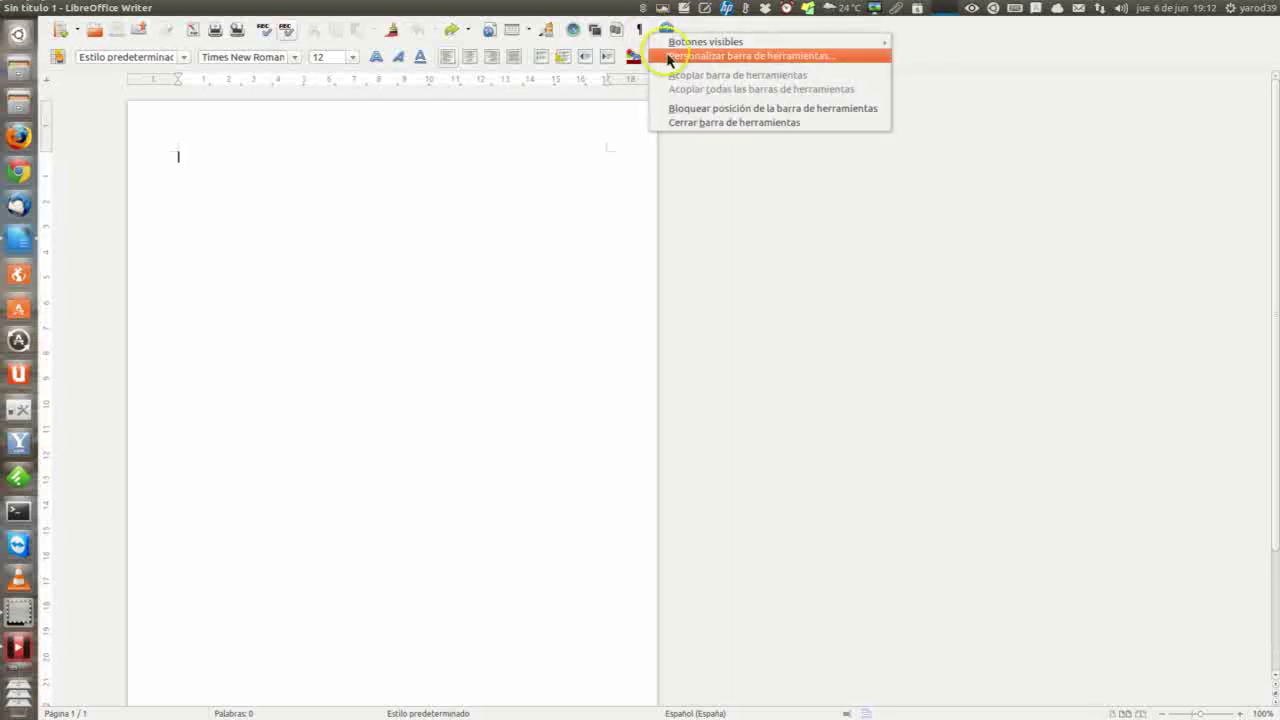
pyautogui.click(672, 58)
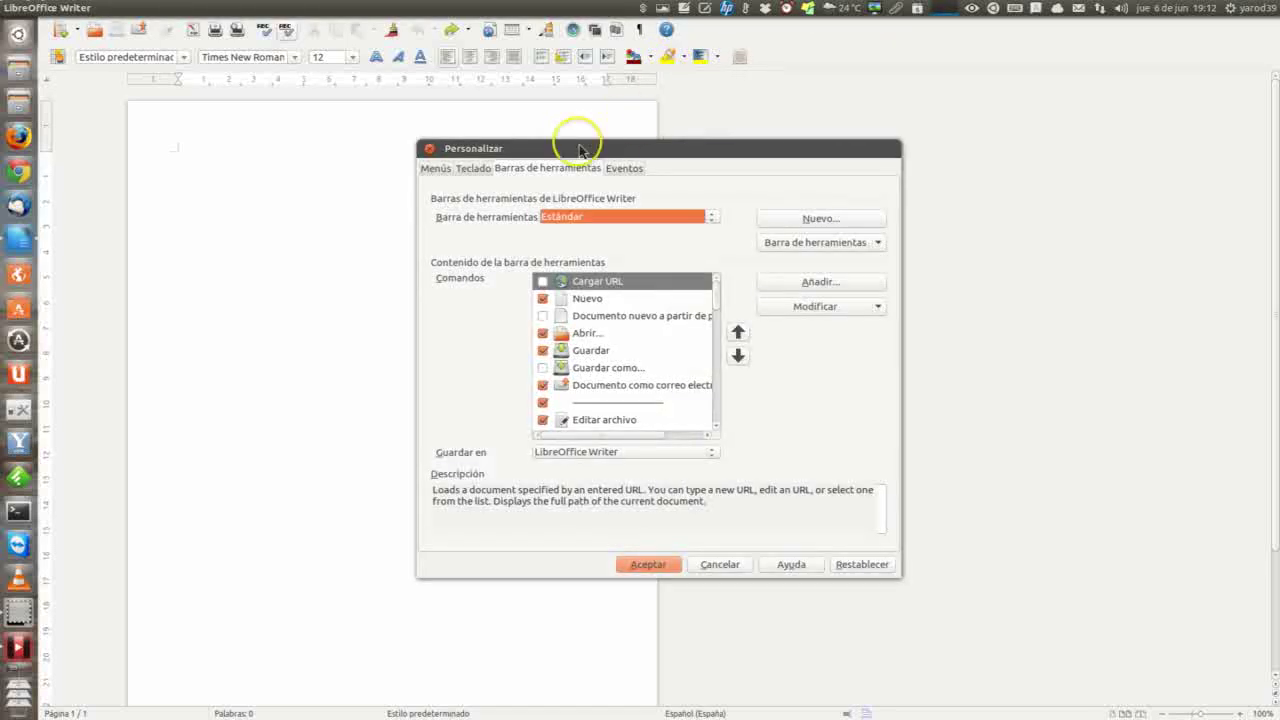
pyautogui.click(429, 148)
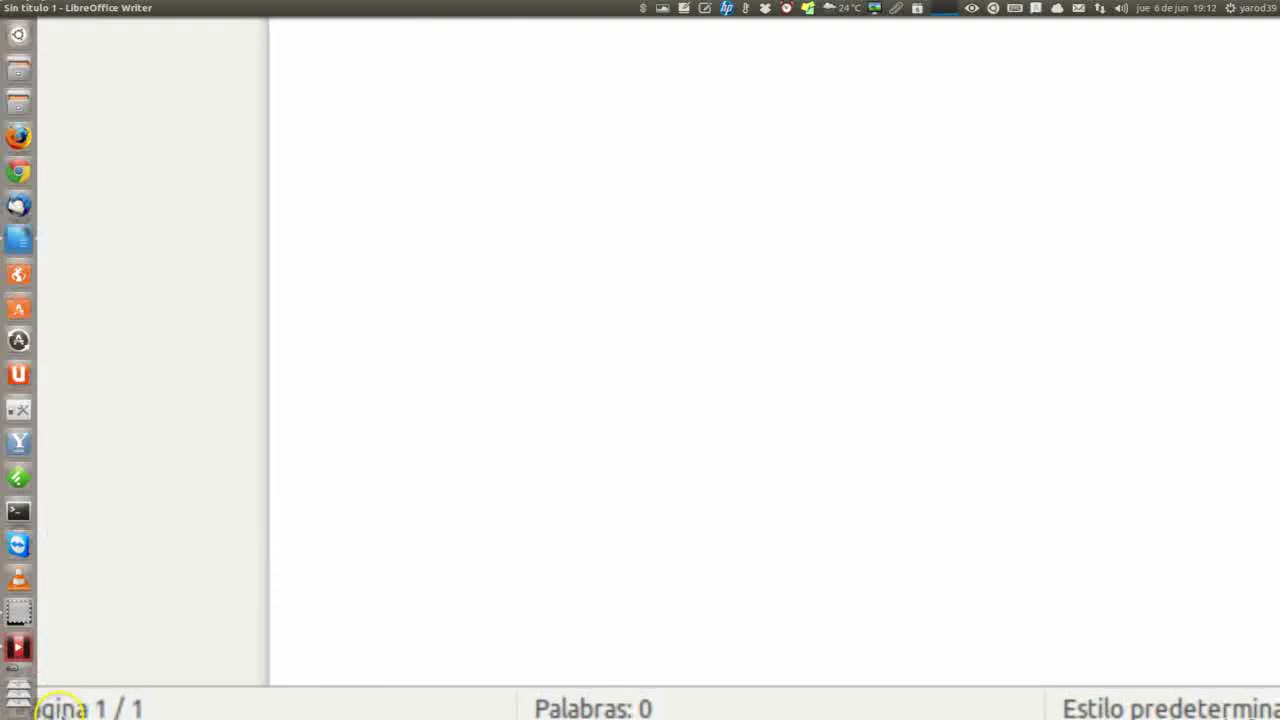
pyautogui.press('F5')
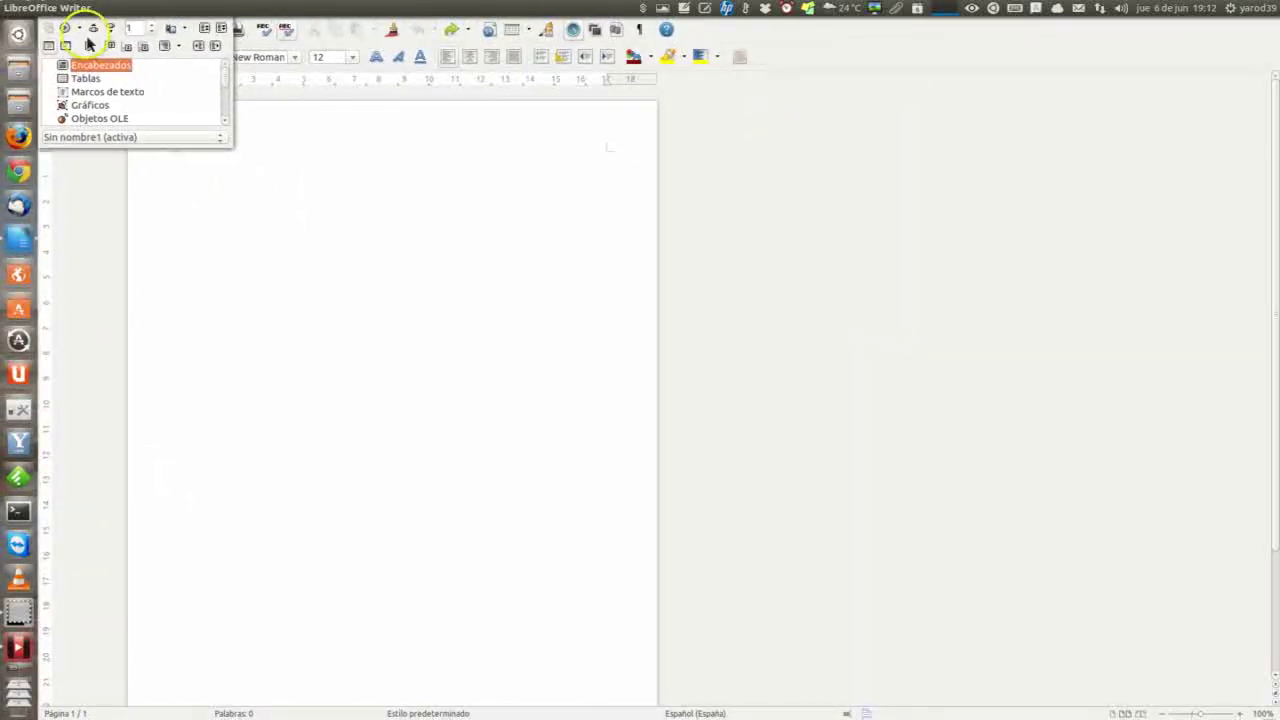
pyautogui.rightClick(158, 105)
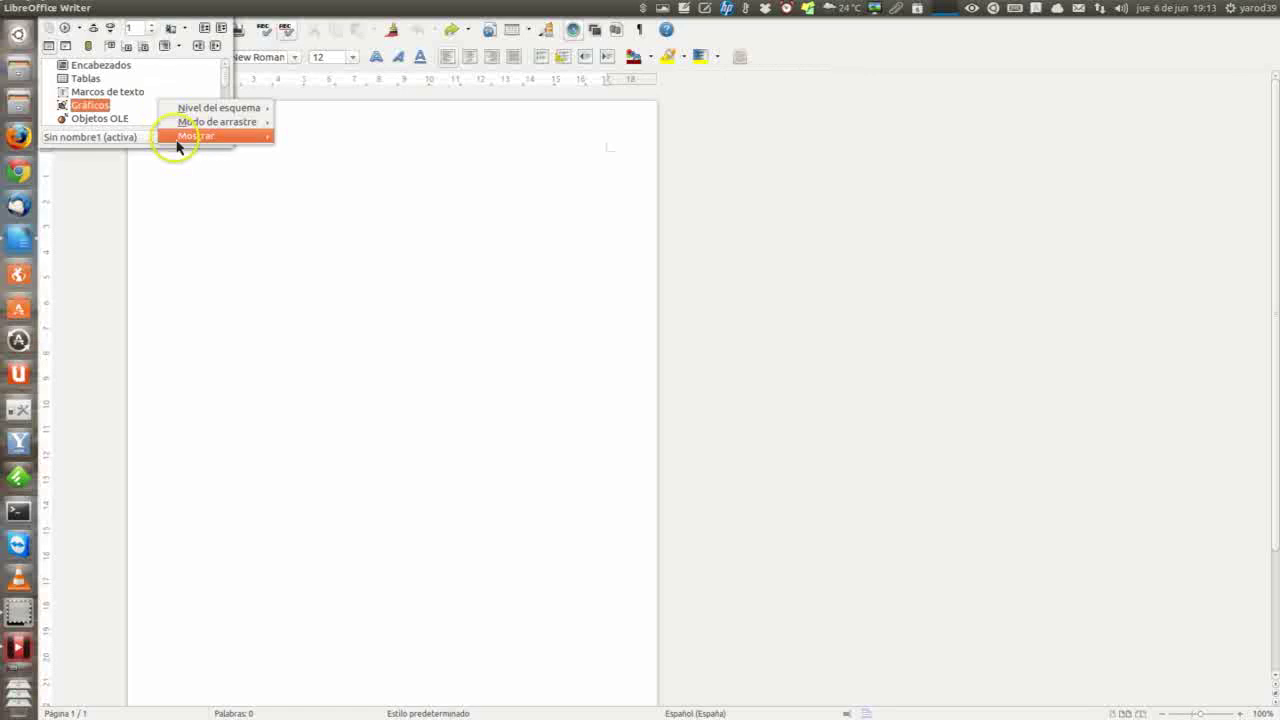
pyautogui.moveTo(178, 143)
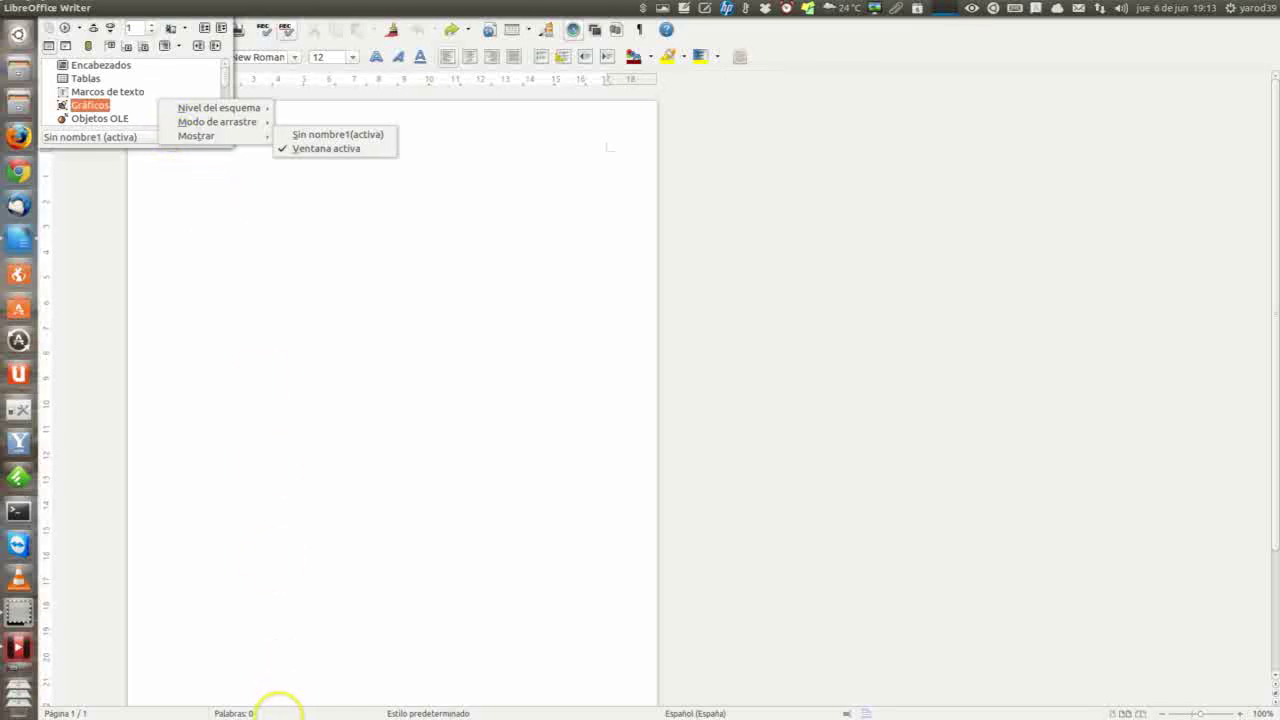
pyautogui.click(277, 705)
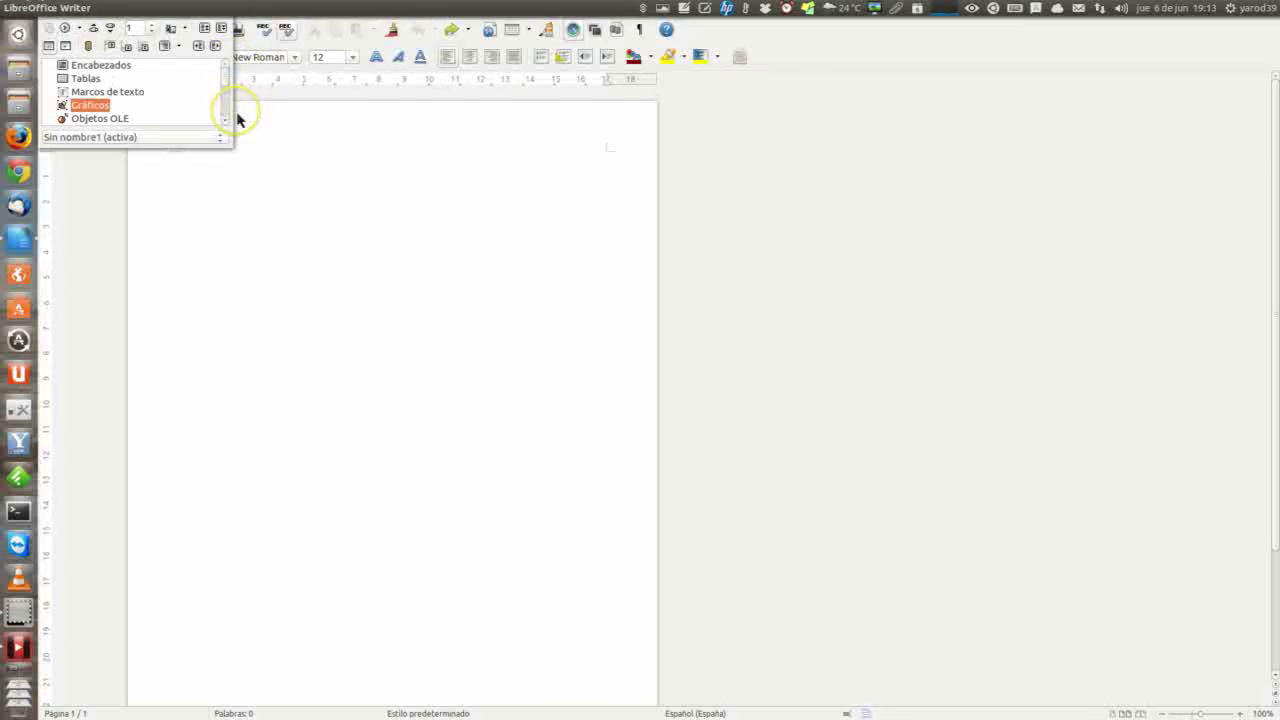
pyautogui.hotkey('alt', 'Down')
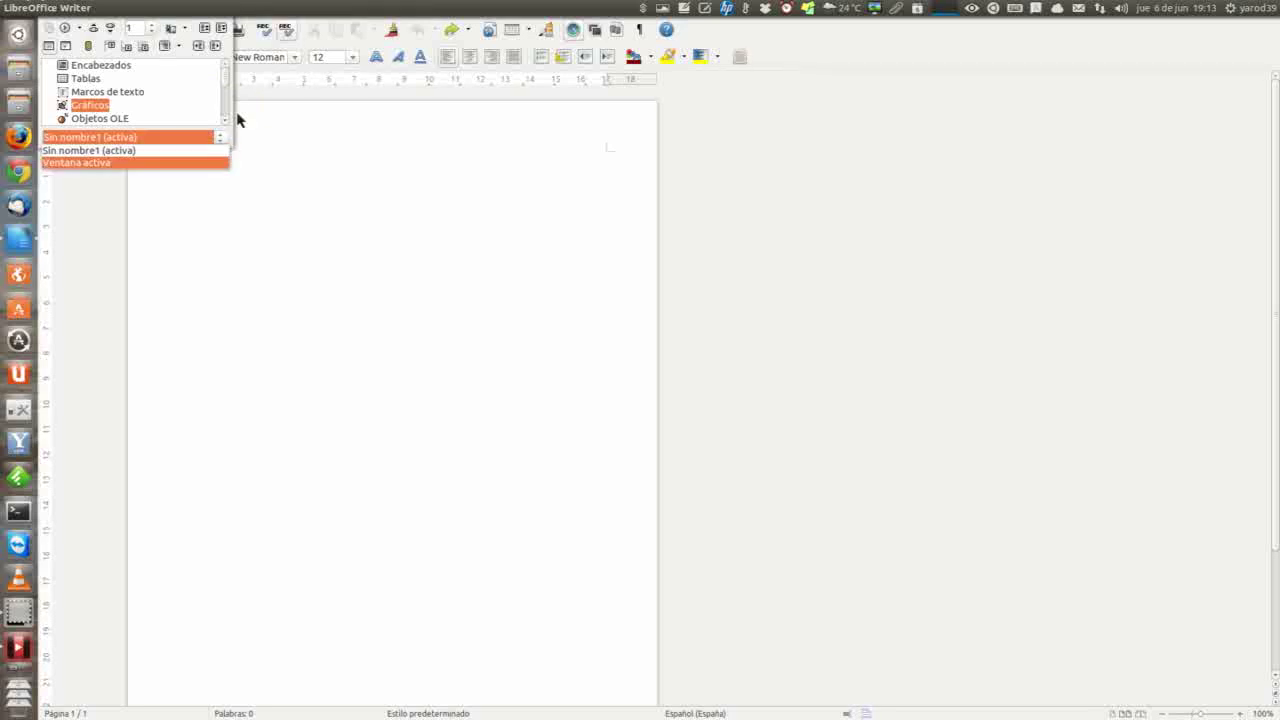
pyautogui.press('Escape')
pyautogui.press('F5')
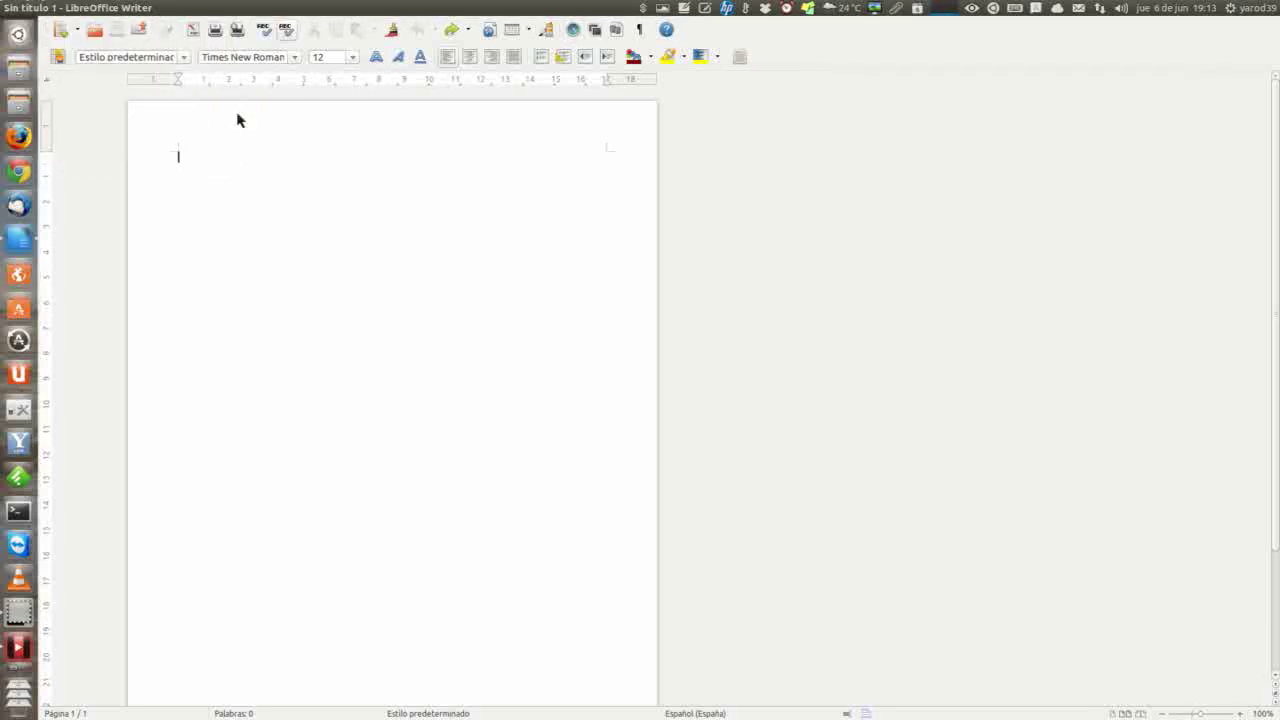
pyautogui.doubleClick(274, 708)
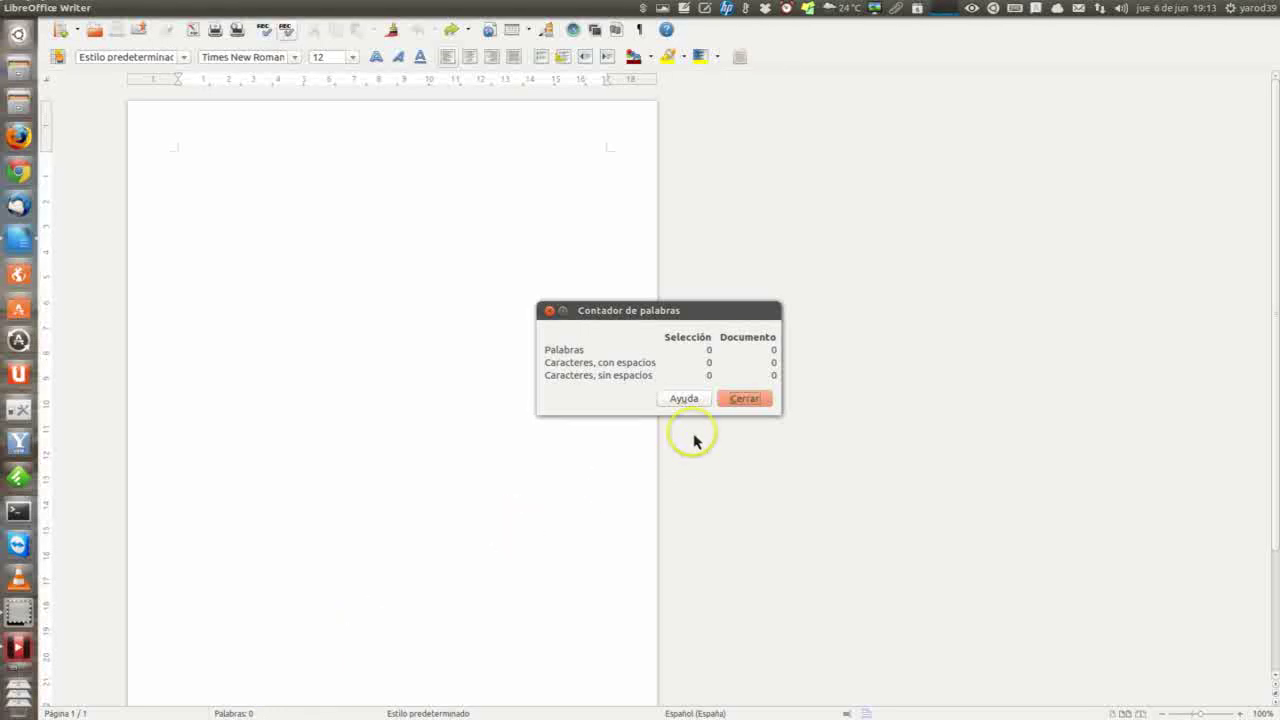
pyautogui.click(686, 399)
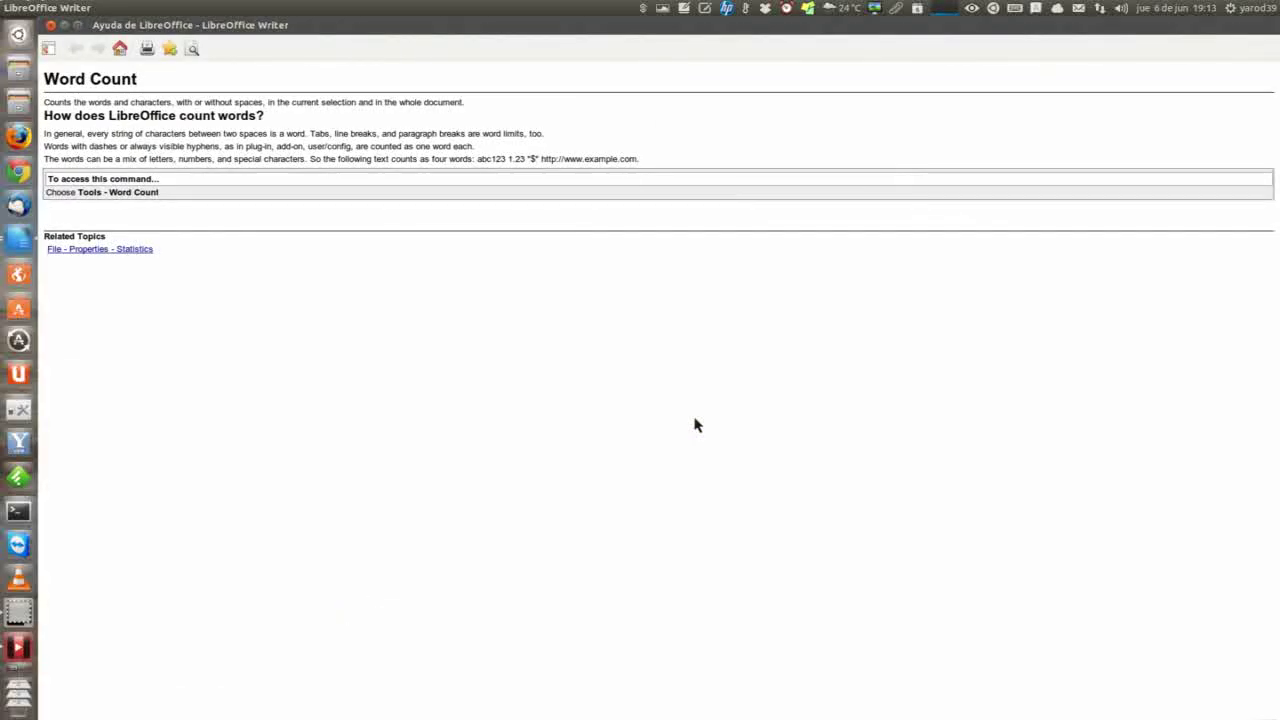
pyautogui.click(50, 25)
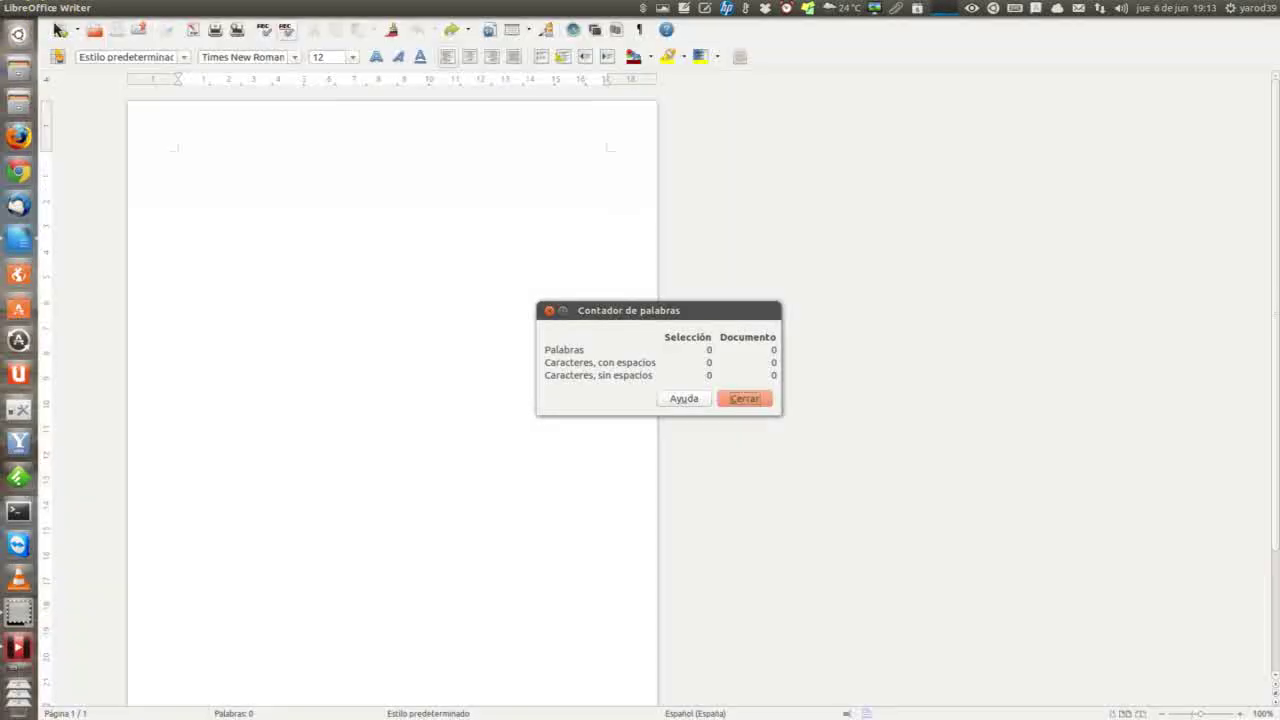
pyautogui.press('Escape')
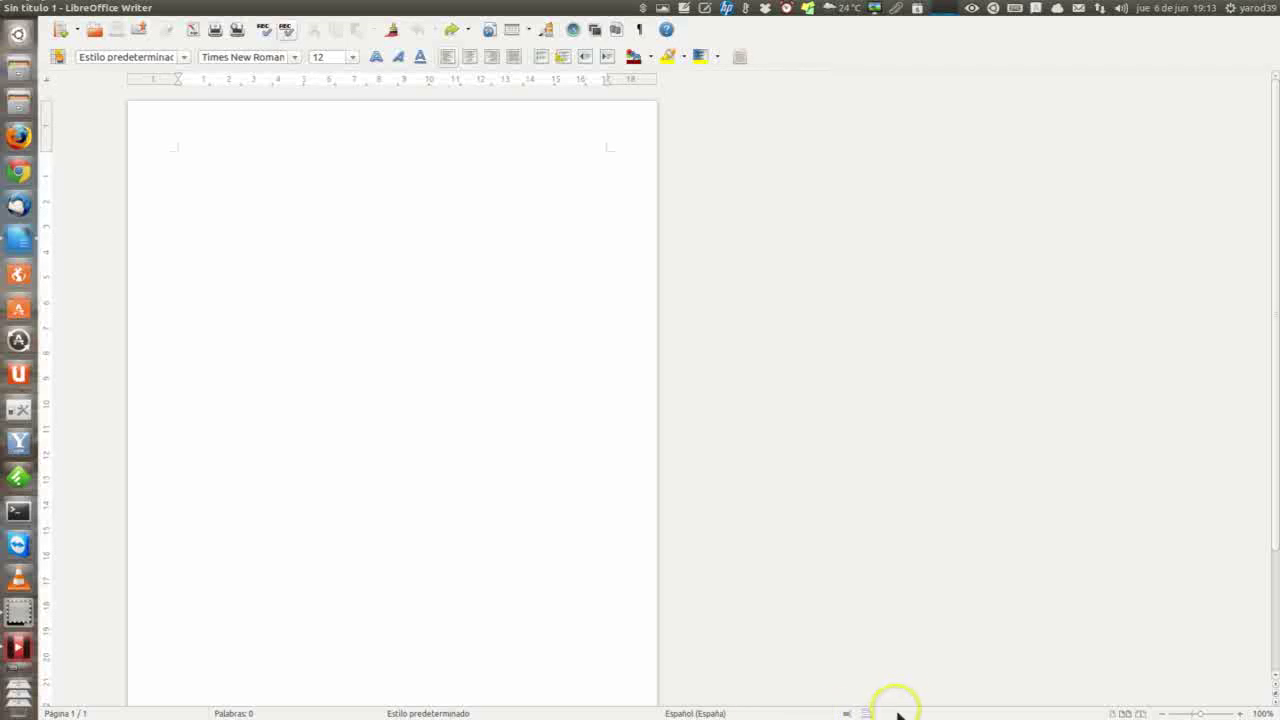
pyautogui.hotkey('ctrl', 'F2')
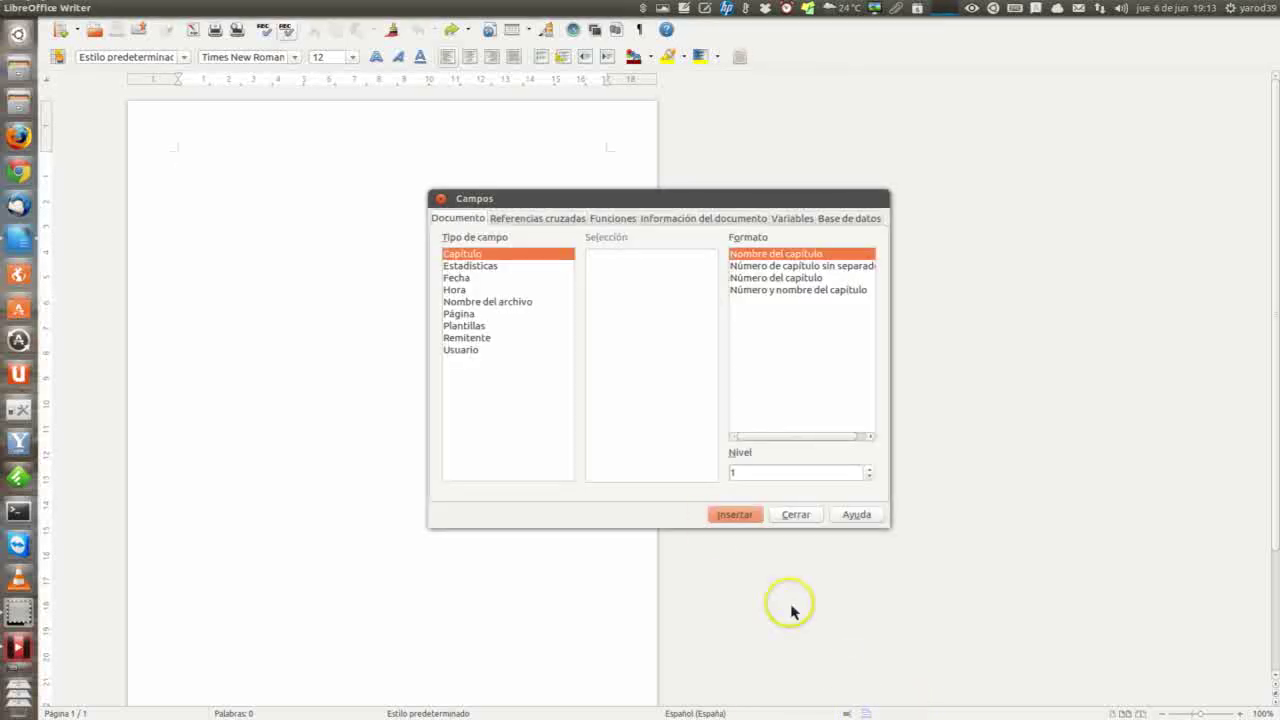
pyautogui.click(441, 203)
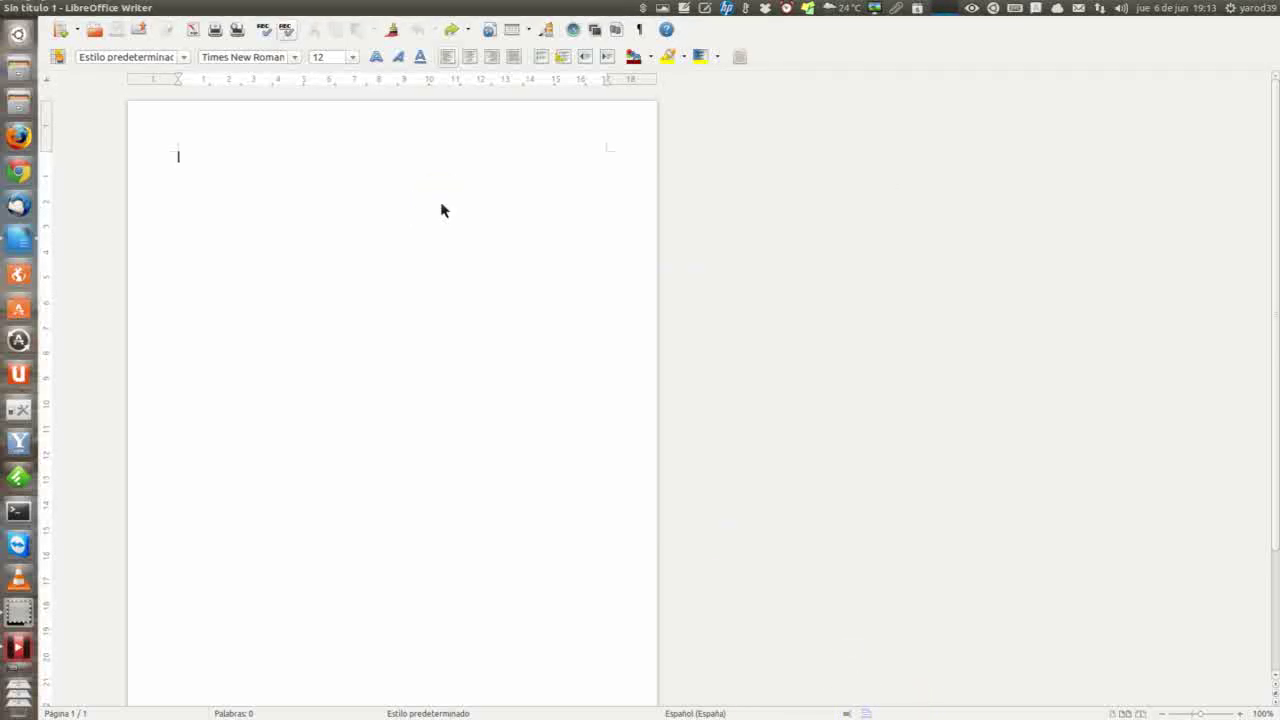
pyautogui.click(847, 713)
pyautogui.click(847, 713)
pyautogui.click(727, 703)
pyautogui.click(727, 703)
pyautogui.hotkey('ctrl', 'F2')
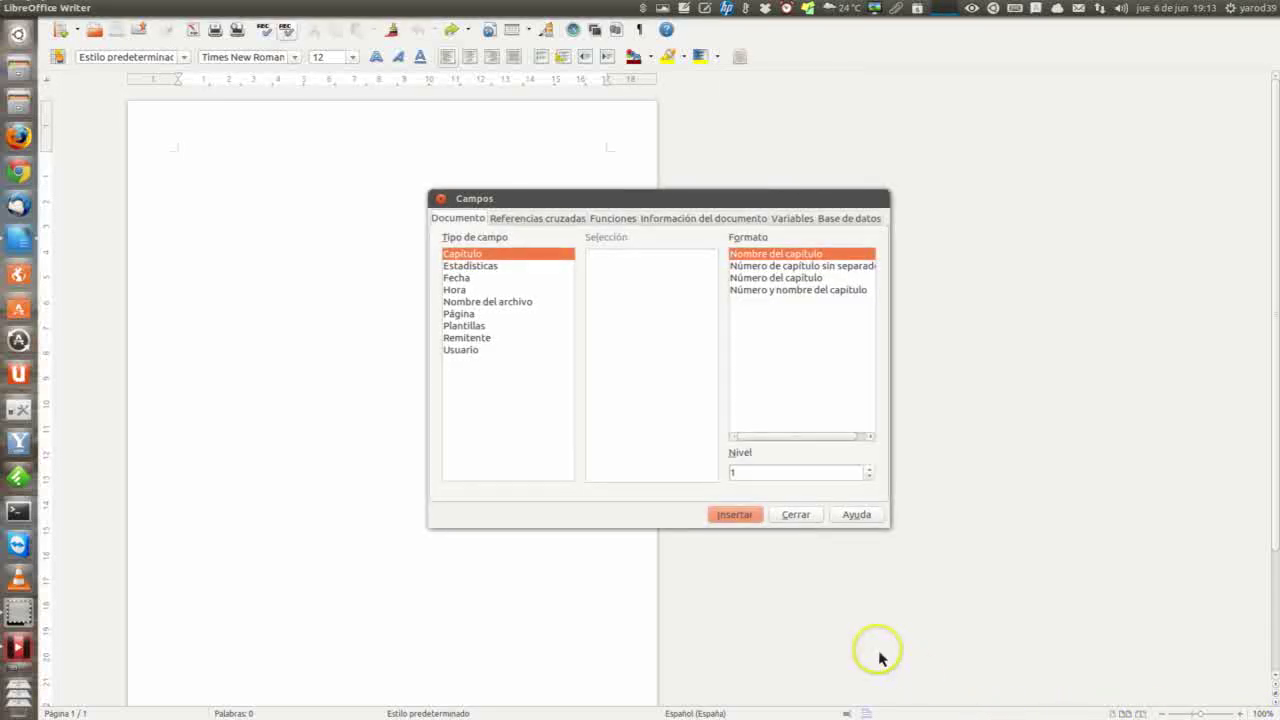
pyautogui.click(441, 198)
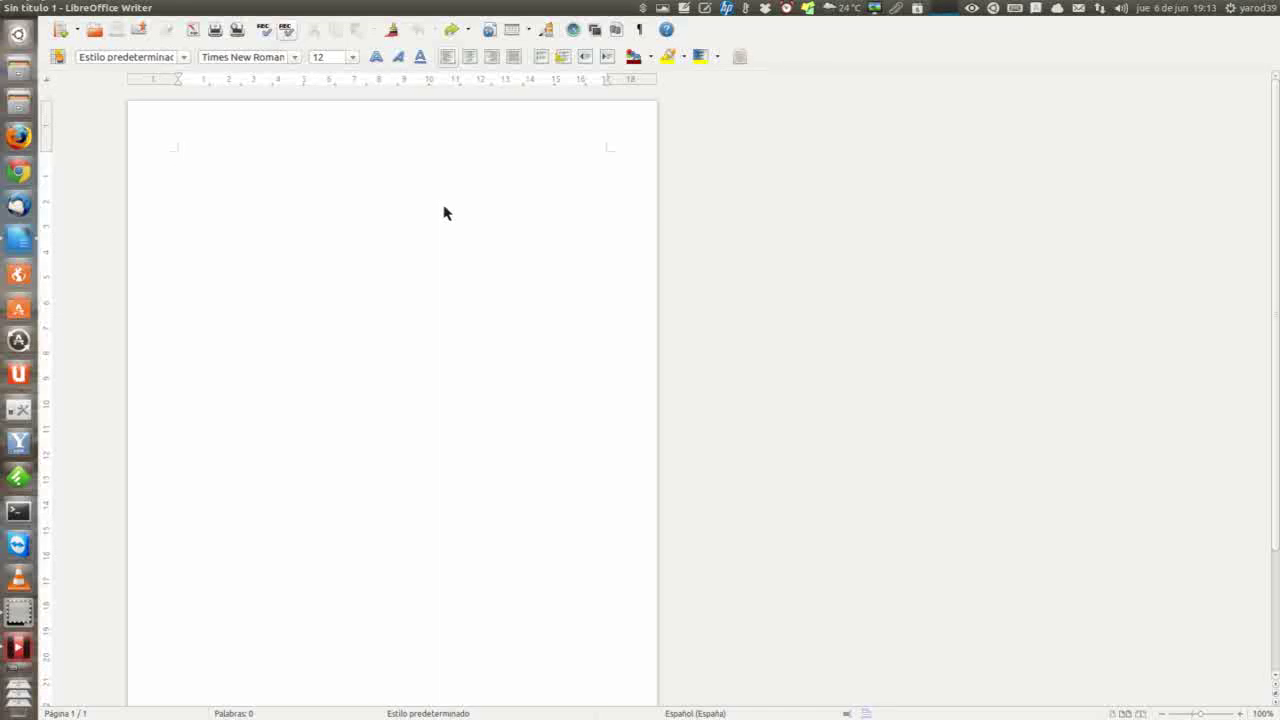
# Adjust the status-bar zoom slider between 250% and about 193%.
pyautogui.scroll(5, 445, 213)
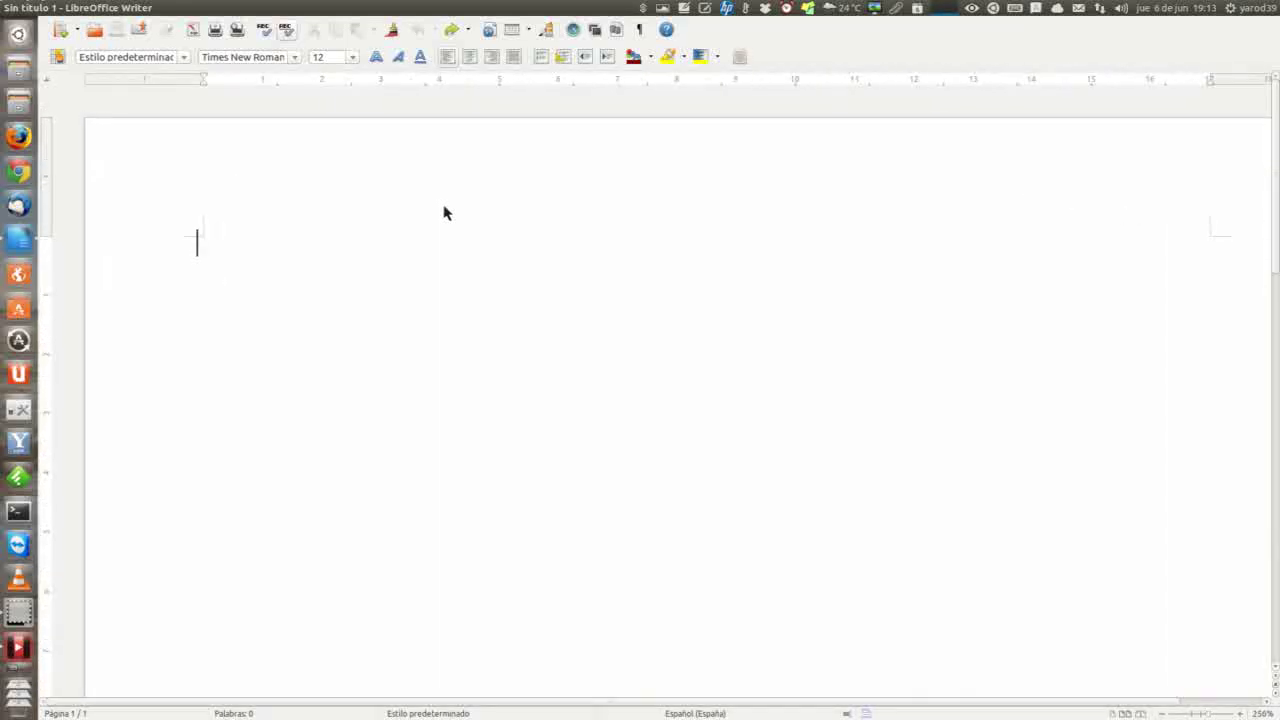
pyautogui.click(1205, 710)
pyautogui.click(1203, 713)
pyautogui.click(1205, 713)
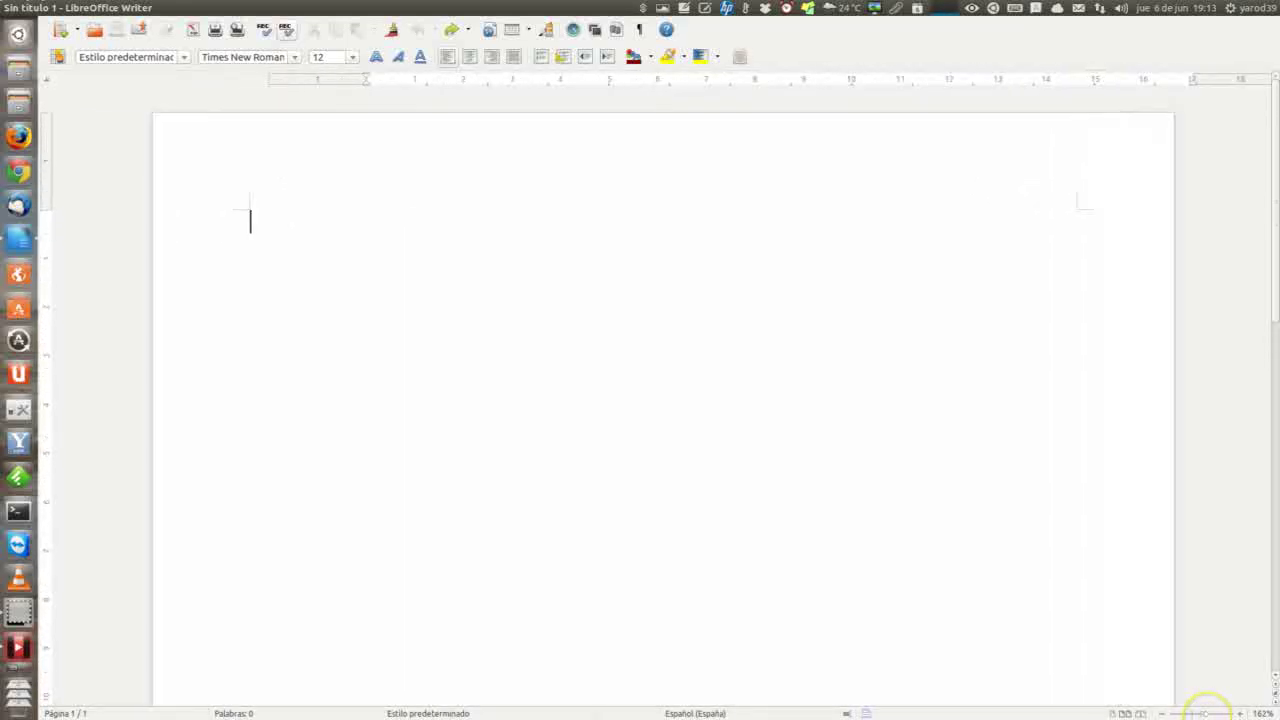
pyautogui.click(1205, 710)
pyautogui.moveTo(1266, 713)
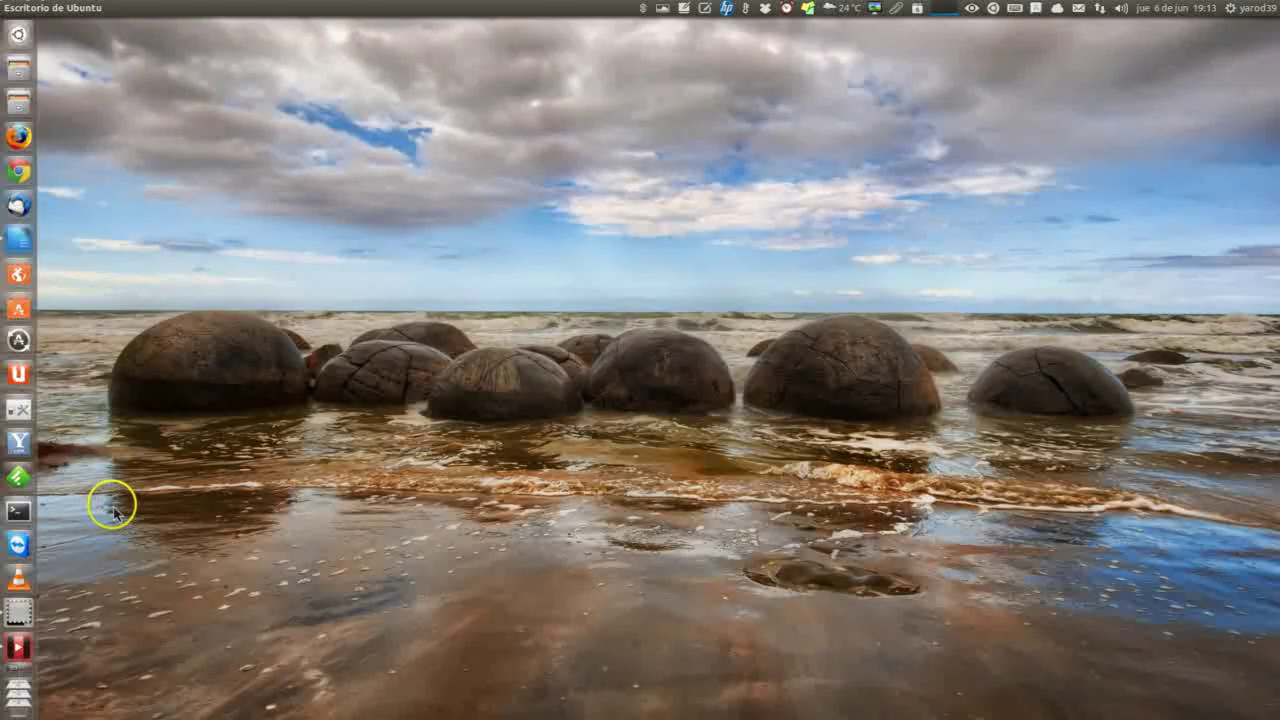
pyautogui.click(20, 236)
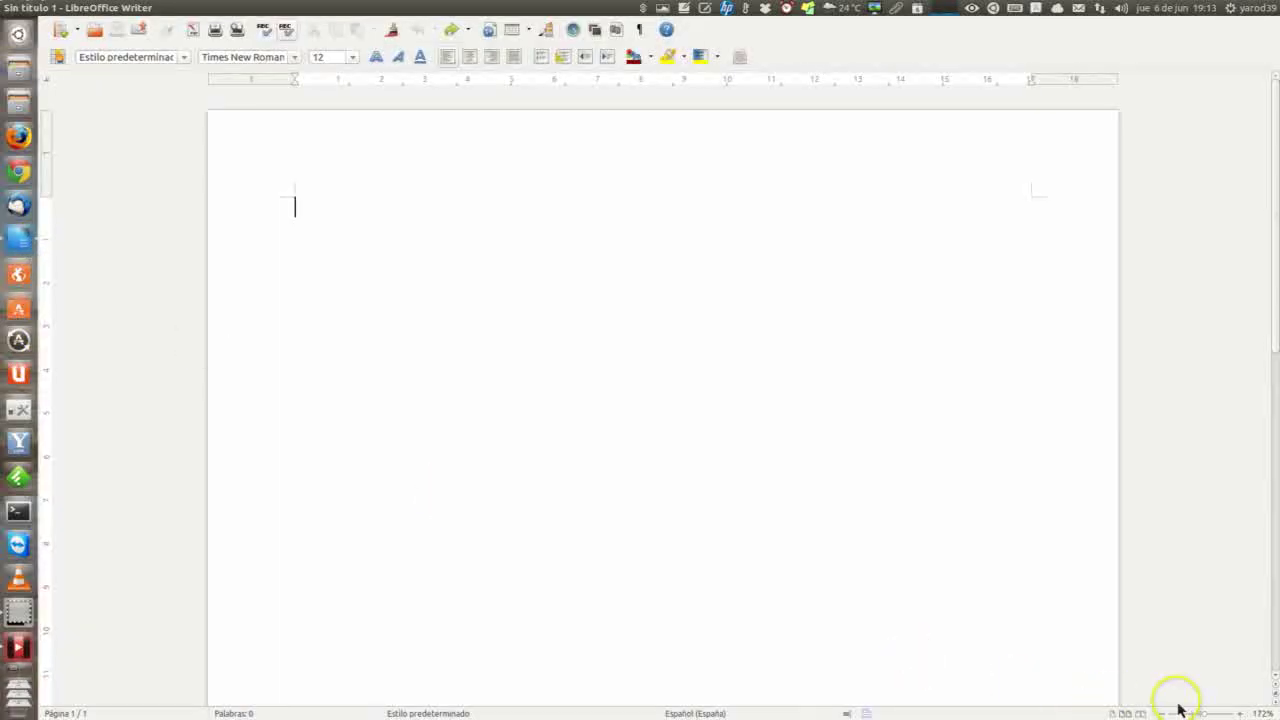
# Step the zoom from 150% up to 200%, then open and cancel the zoom settings dialog.
pyautogui.click(1162, 714)
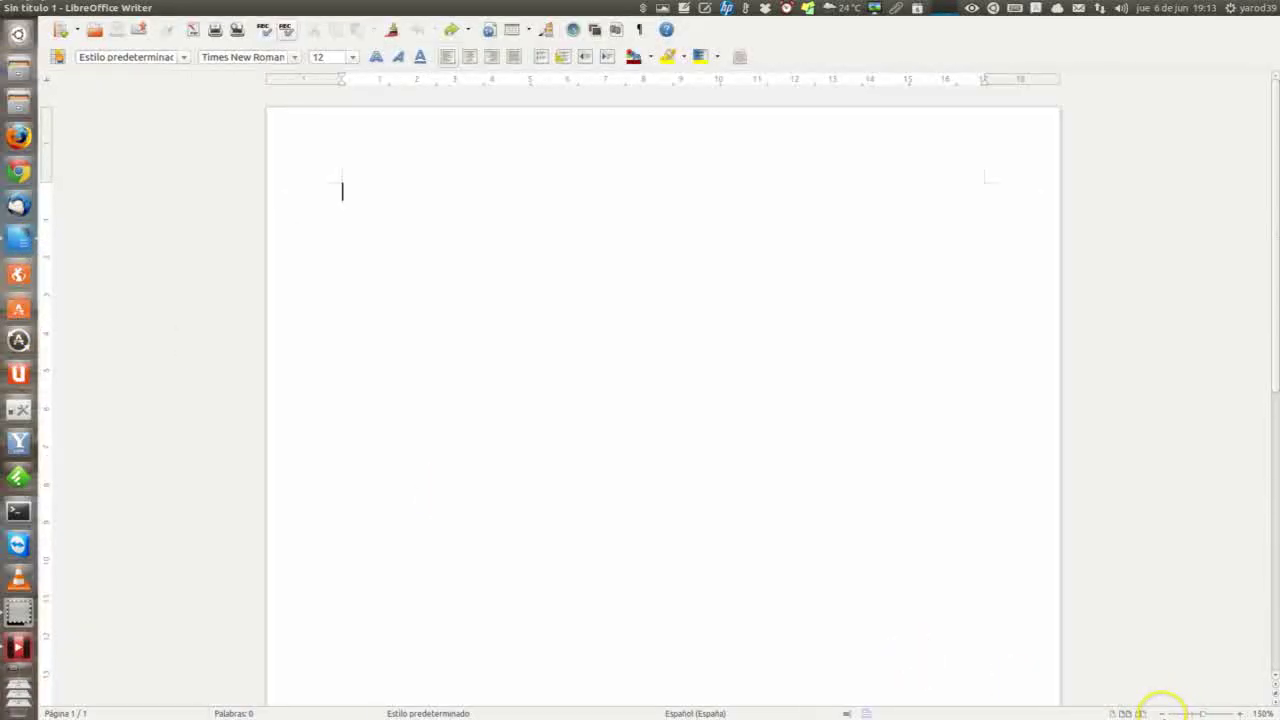
pyautogui.click(1242, 714)
pyautogui.click(1242, 714)
pyautogui.click(1242, 714)
pyautogui.click(1242, 714)
pyautogui.click(1242, 714)
pyautogui.doubleClick(1263, 714)
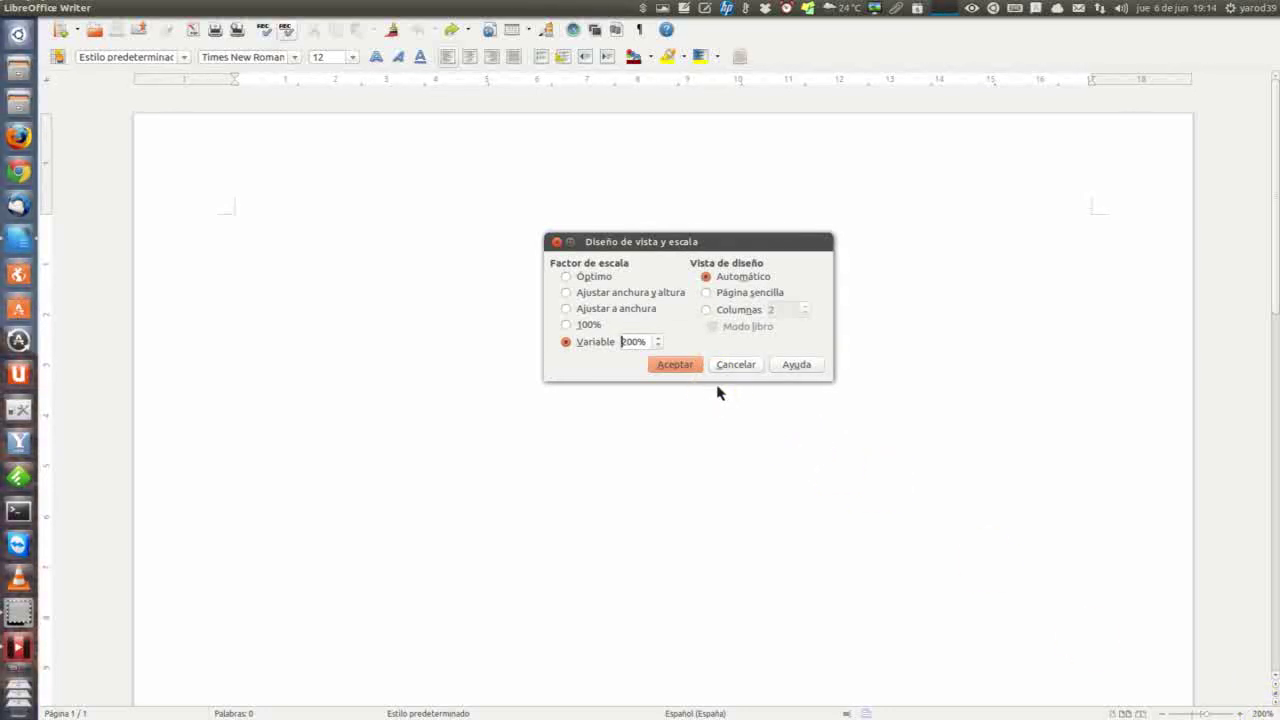
pyautogui.press('Escape')
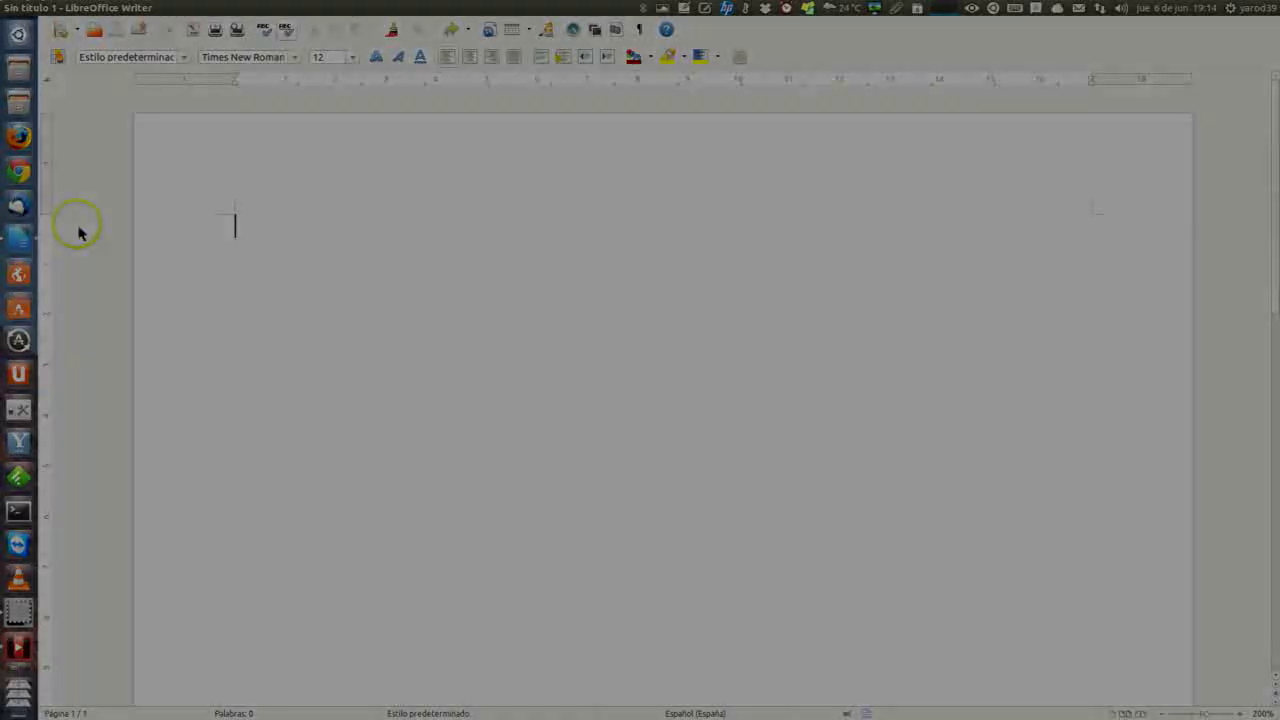